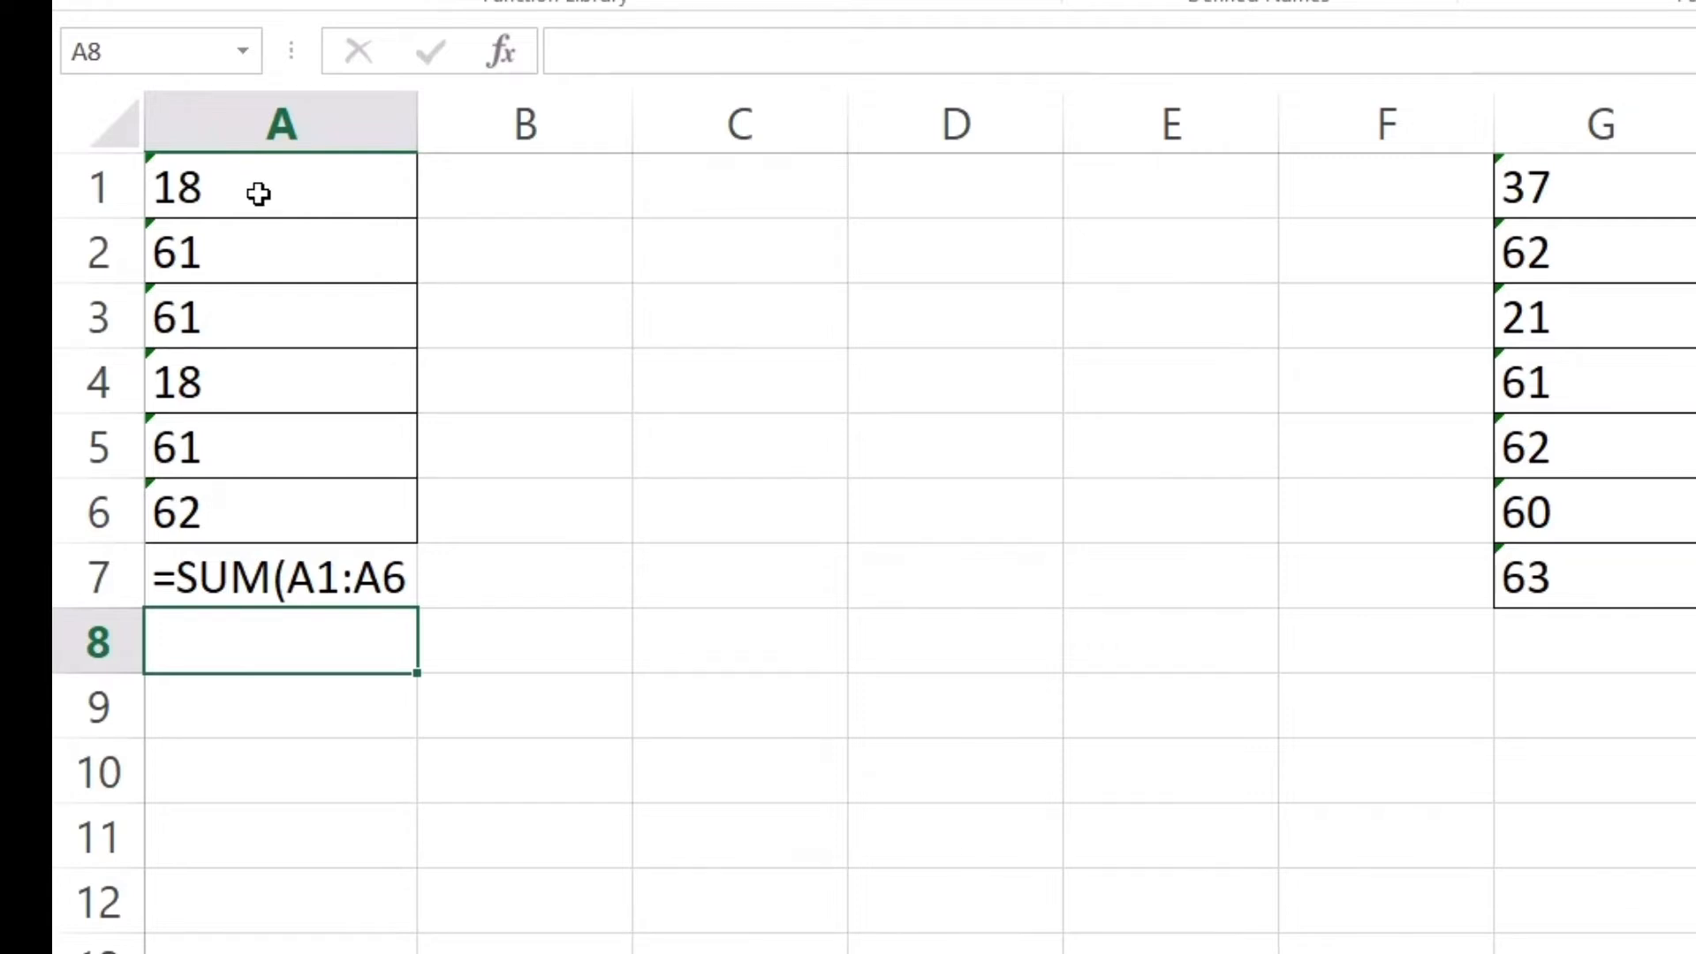
- Convert the numbers stored as text in A1:A6 to real numbers with the error-checking option Convert to Number
{"action": "left_click_drag", "start_coordinate": [258, 193], "coordinate": [198, 499]}
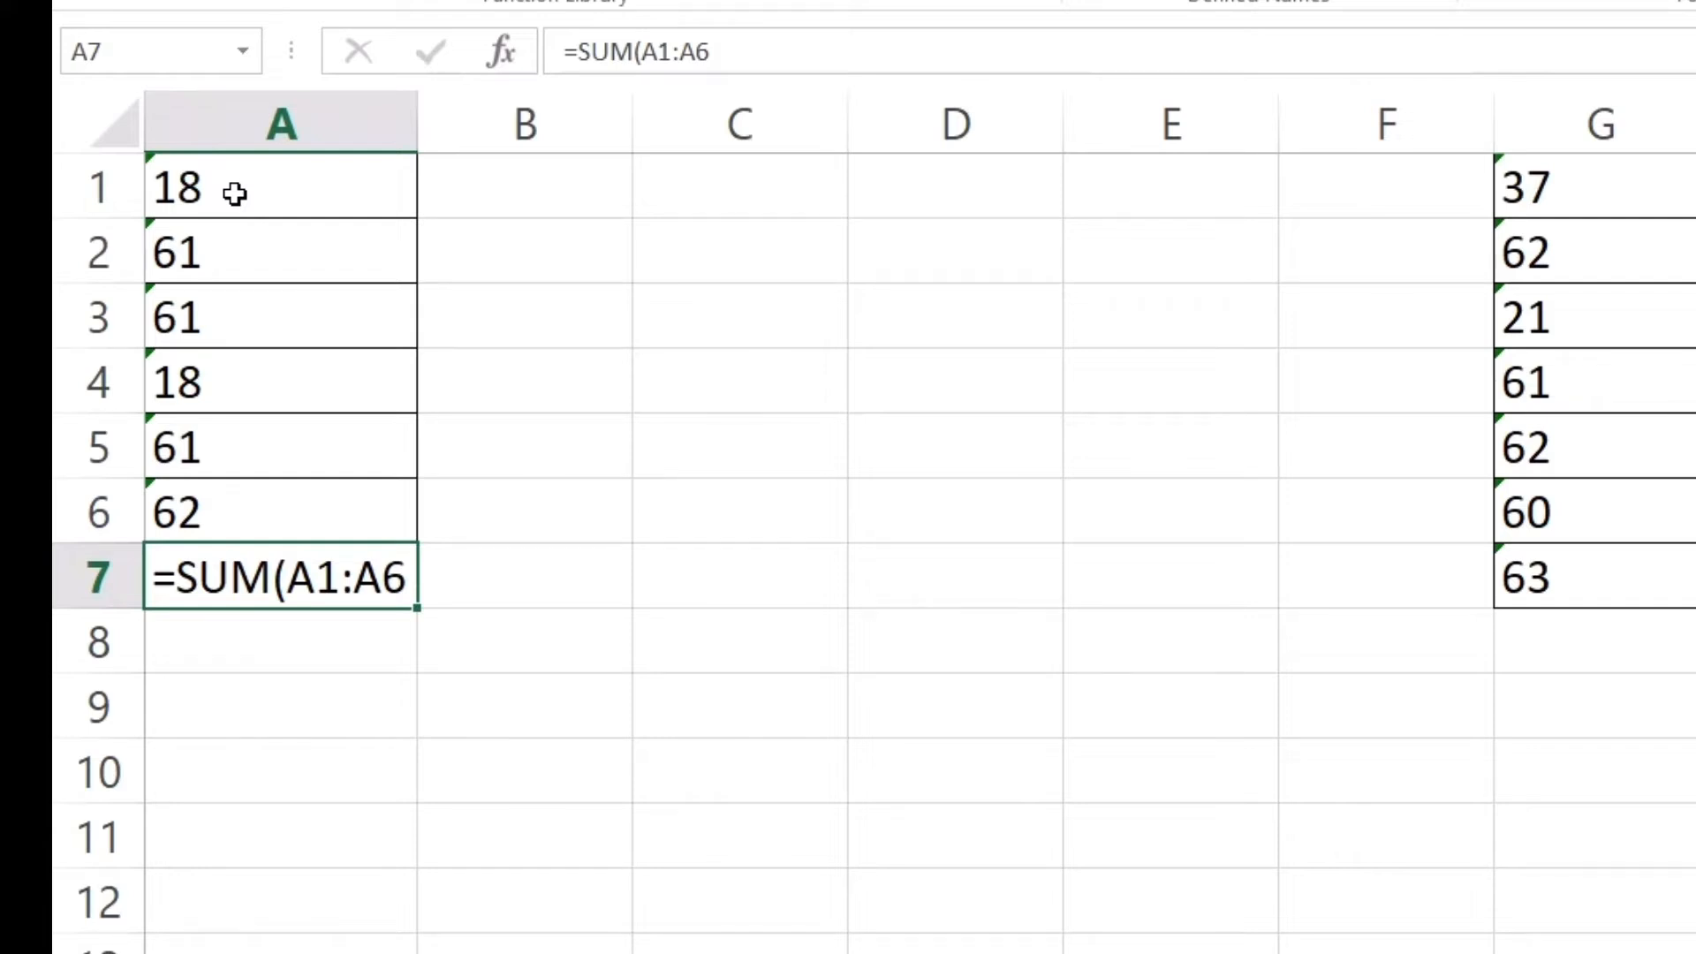
{"action": "left_click_drag", "start_coordinate": [234, 193], "coordinate": [200, 519]}
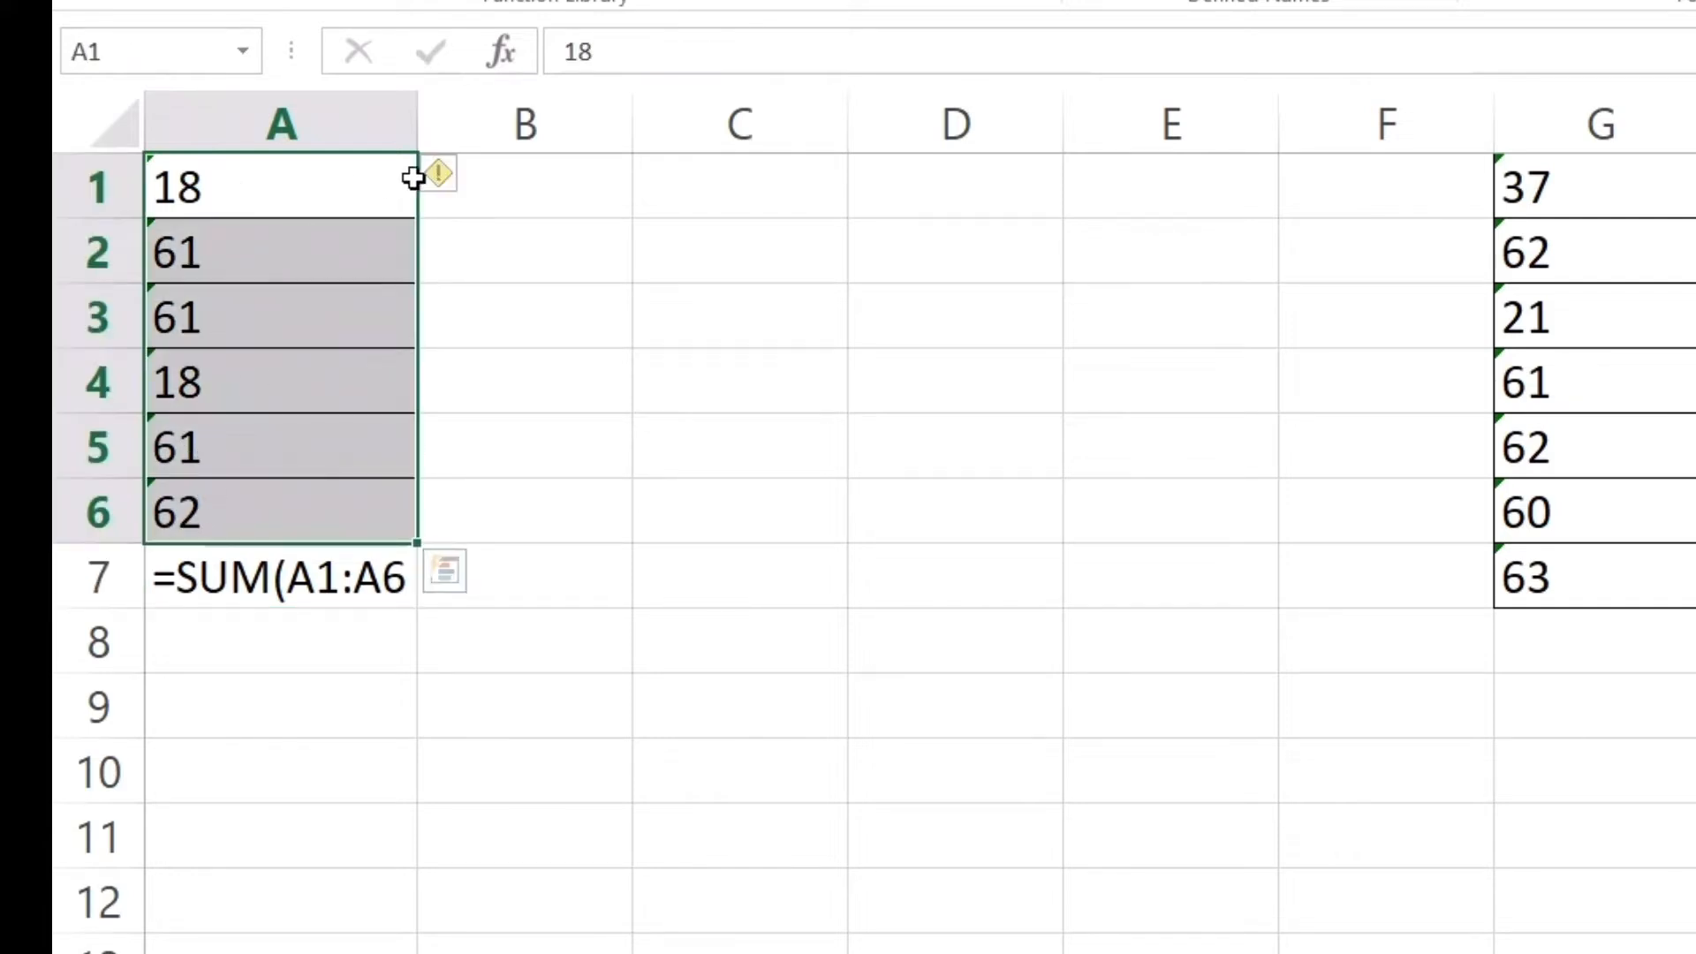
{"action": "left_click", "coordinate": [473, 177]}
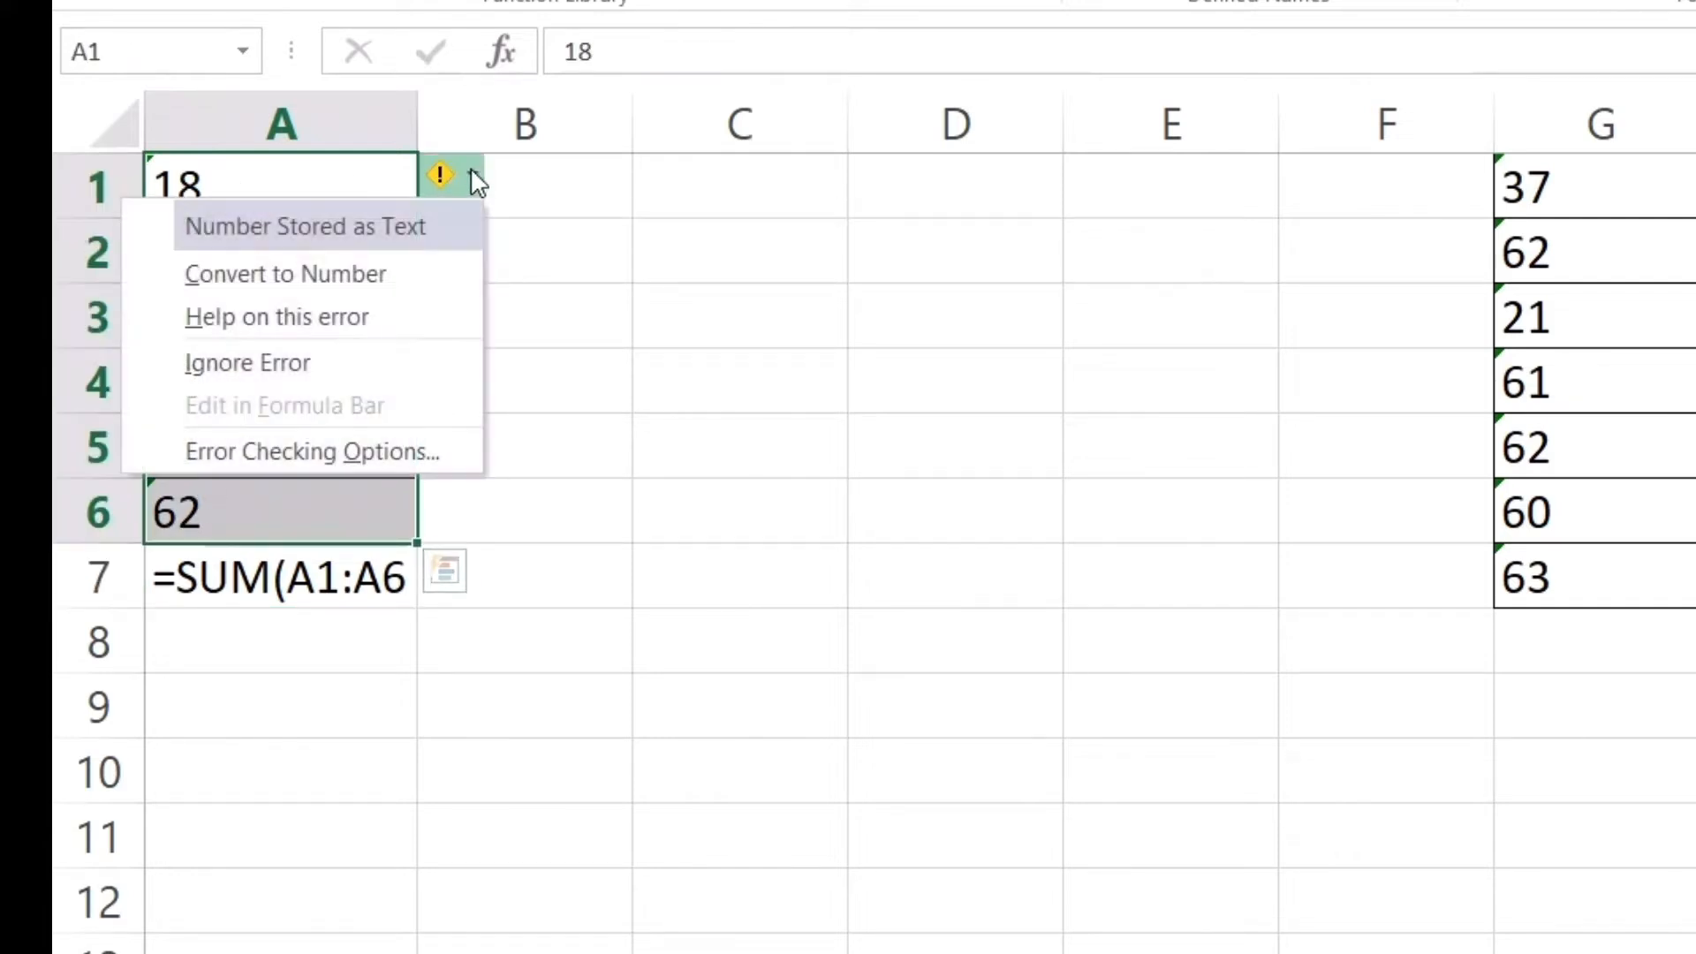
{"action": "left_click", "coordinate": [325, 278]}
- Set the number format of cells A1:A6 to General
{"action": "left_click_drag", "start_coordinate": [283, 185], "coordinate": [238, 522]}
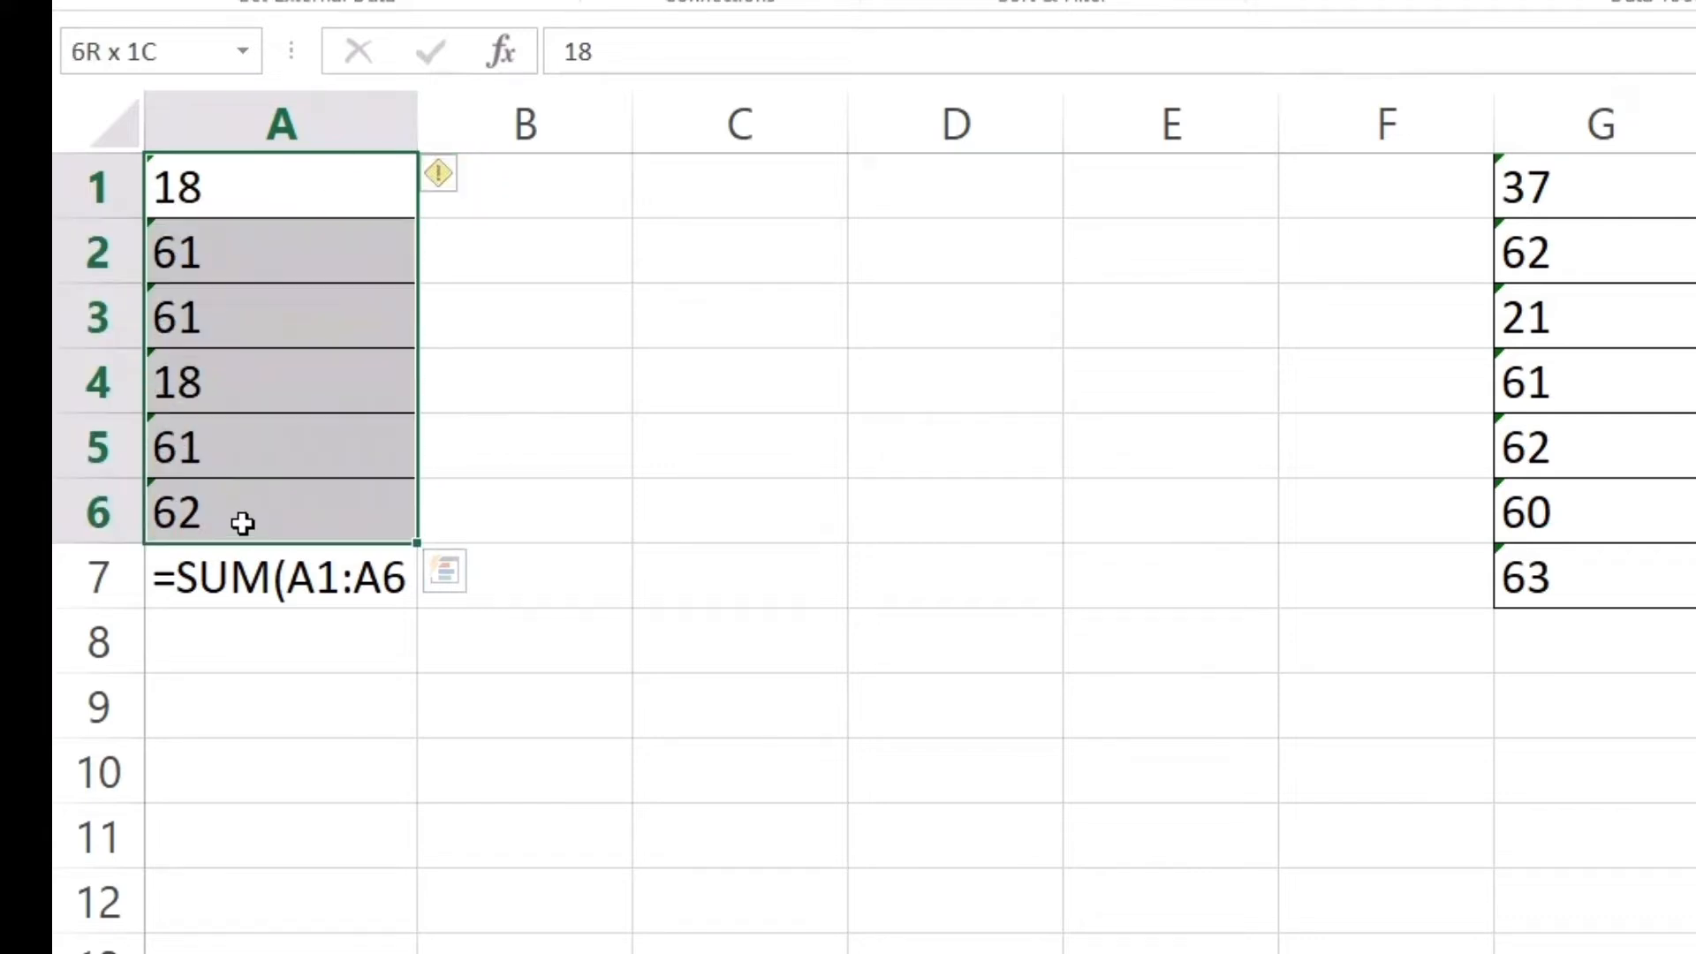
{"action": "right_click", "coordinate": [242, 522]}
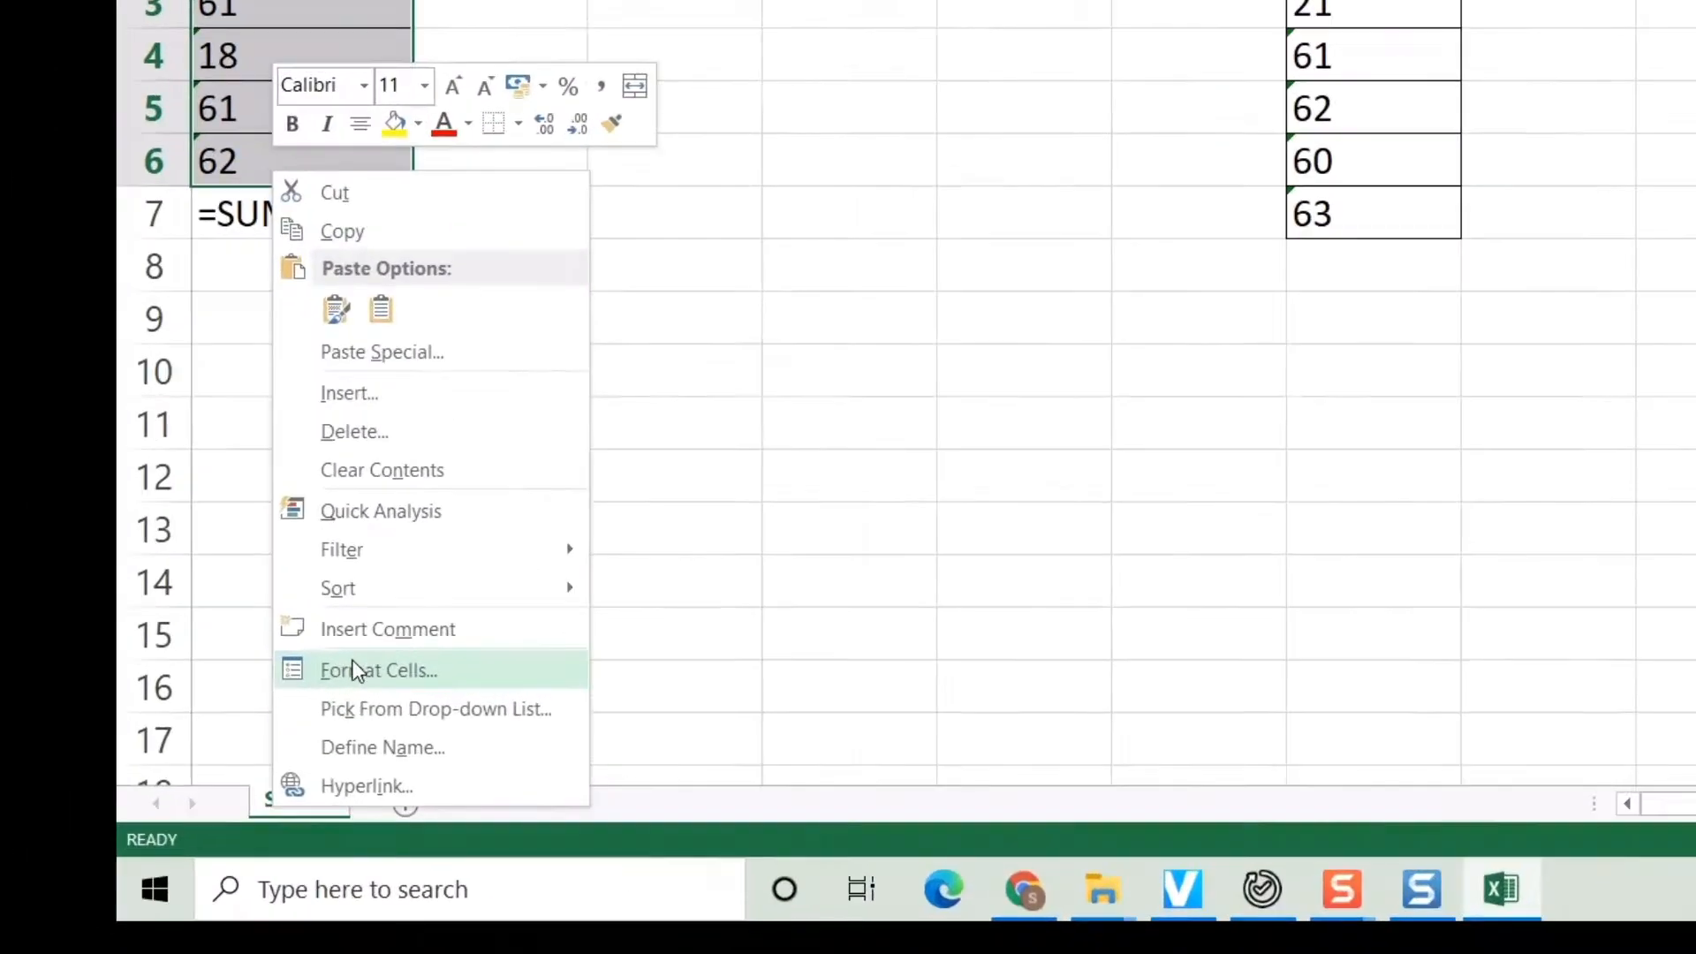
{"action": "left_click", "coordinate": [358, 671]}
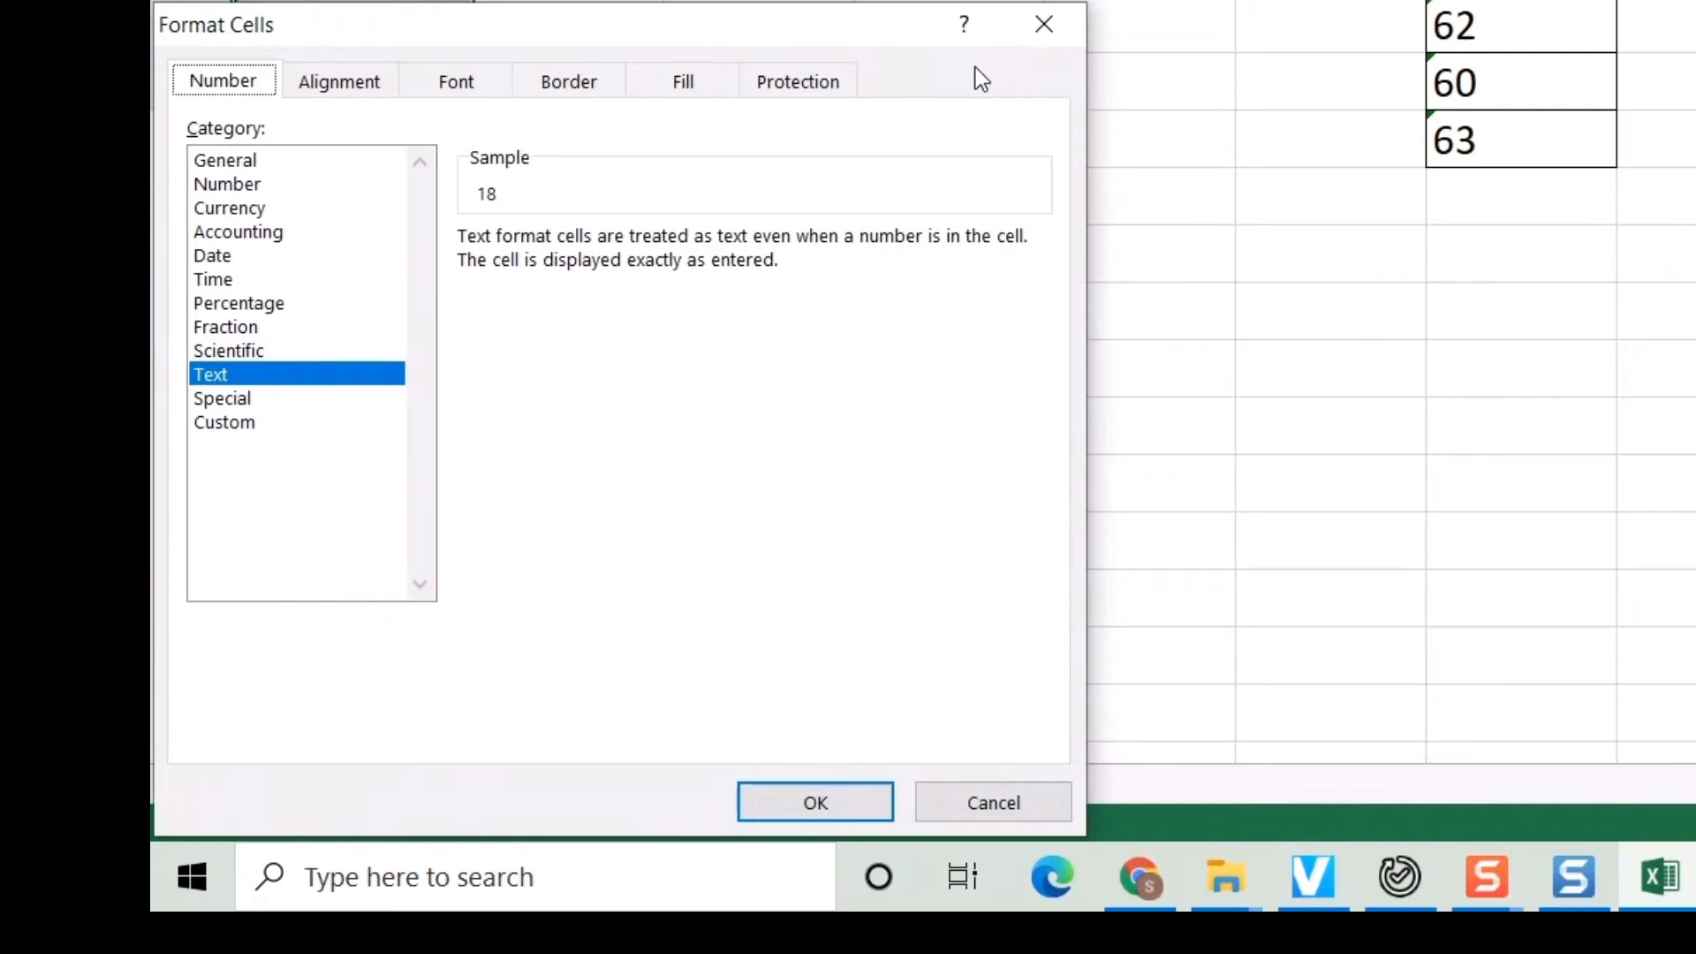
{"action": "left_click", "coordinate": [242, 161]}
{"action": "left_click", "coordinate": [216, 378]}
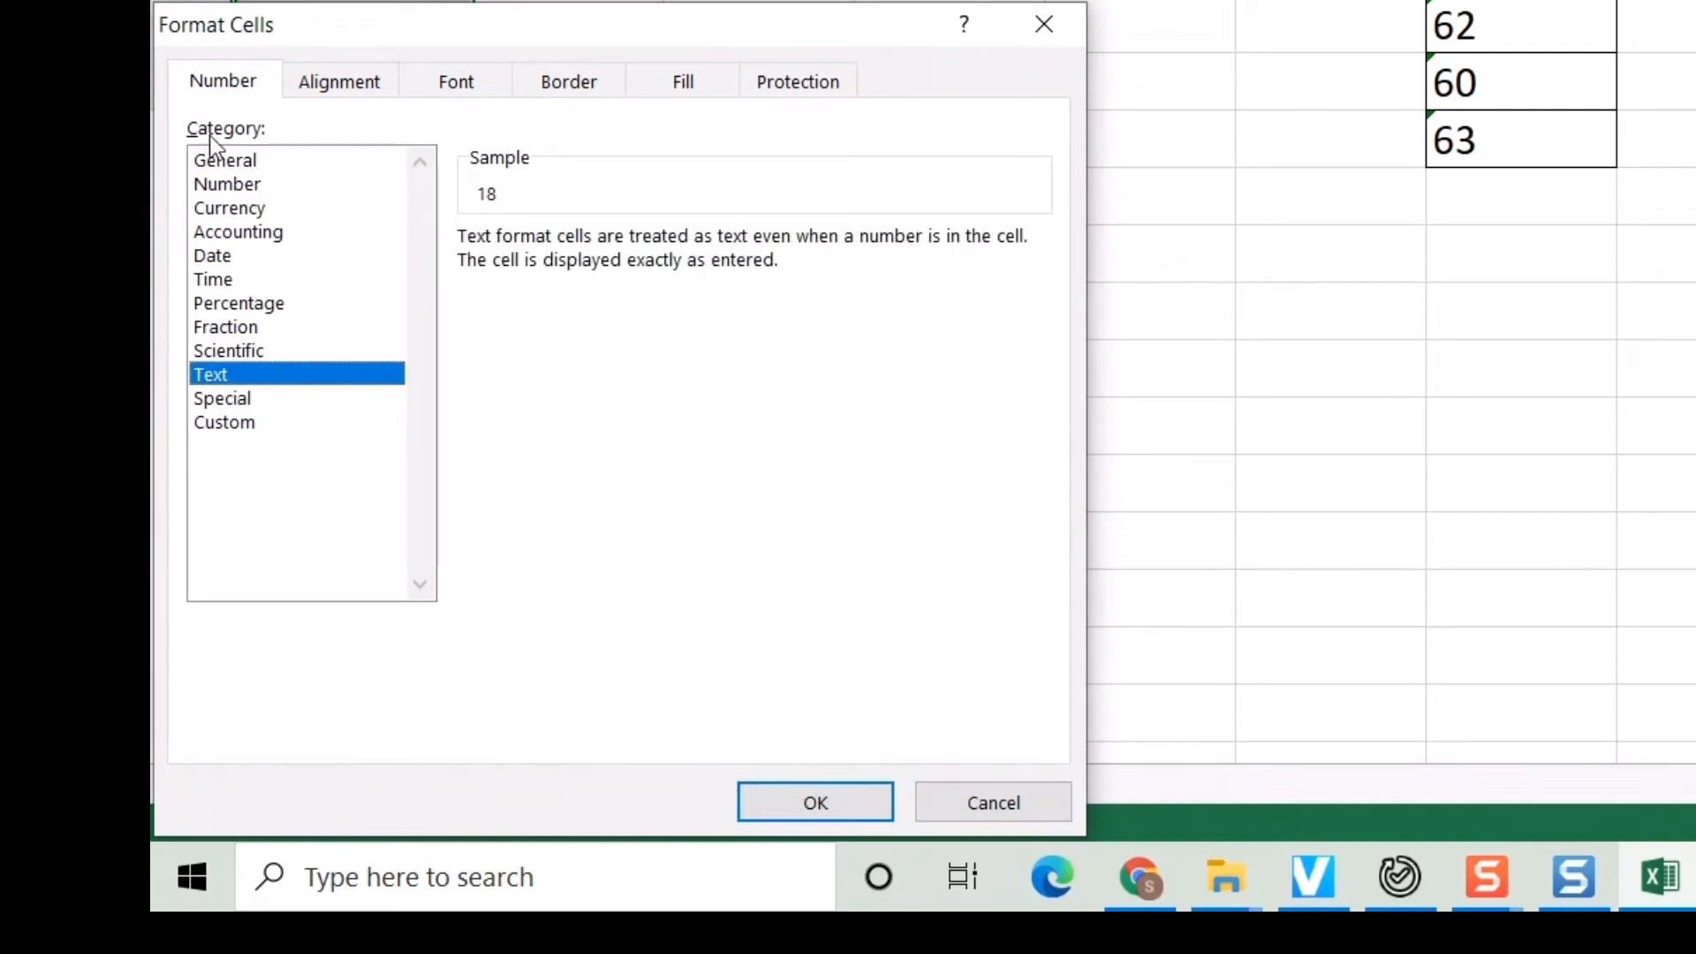
{"action": "left_click", "coordinate": [242, 160]}
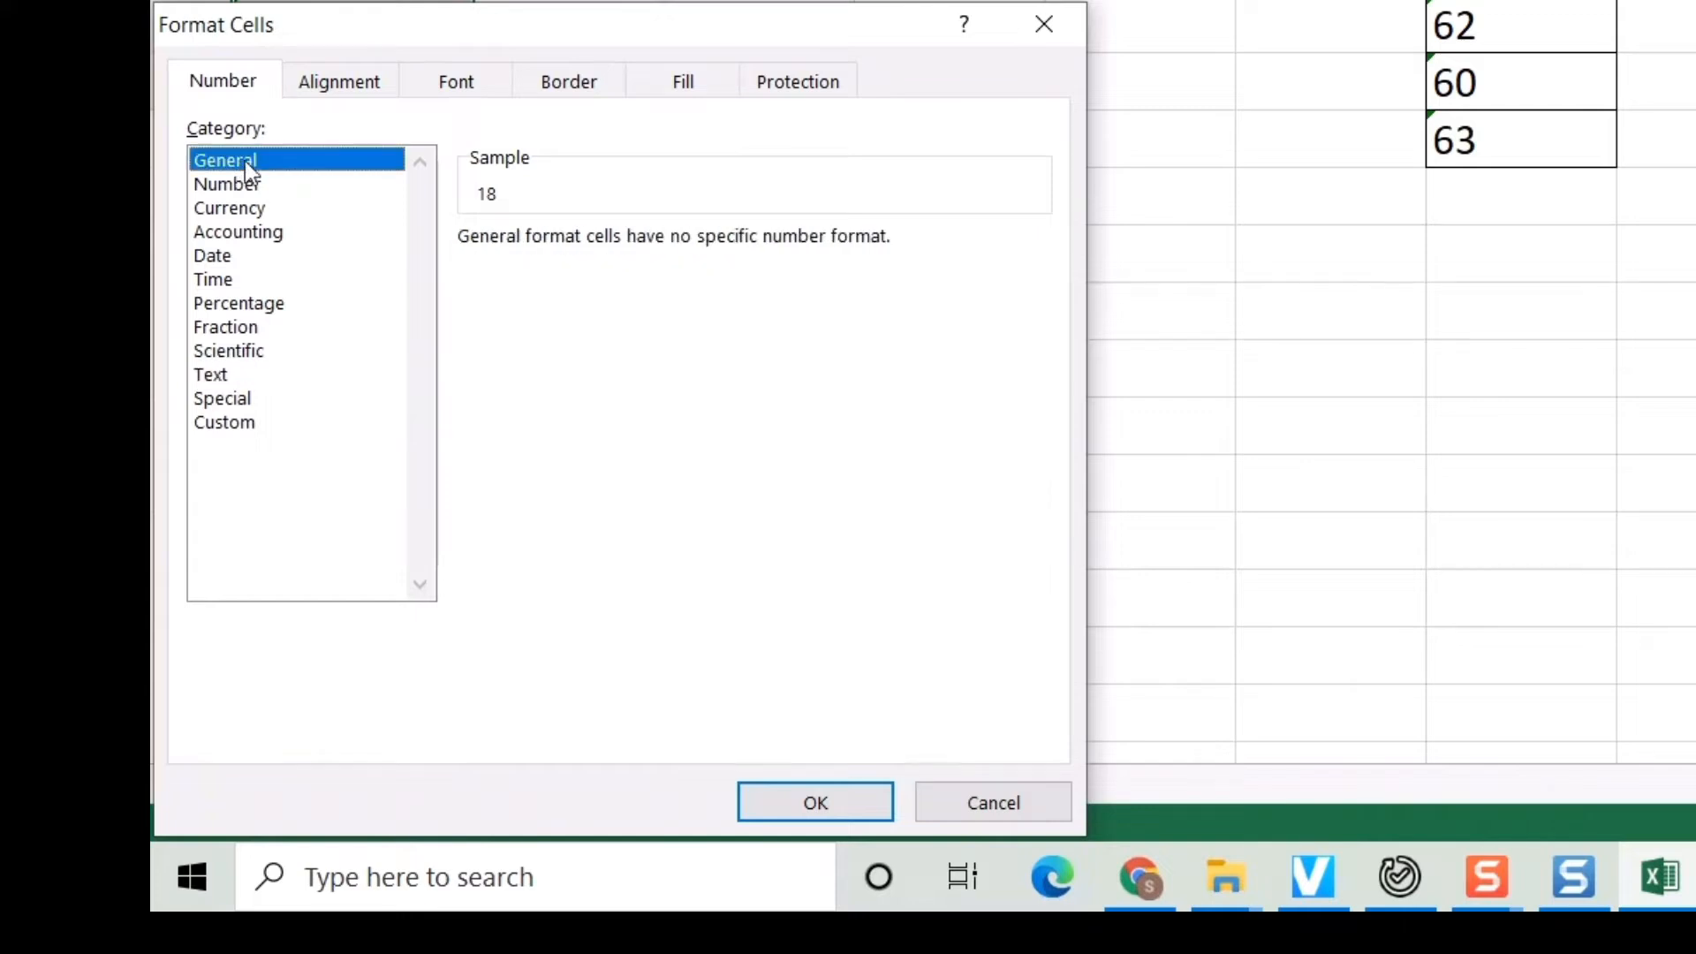
{"action": "left_click", "coordinate": [834, 797]}
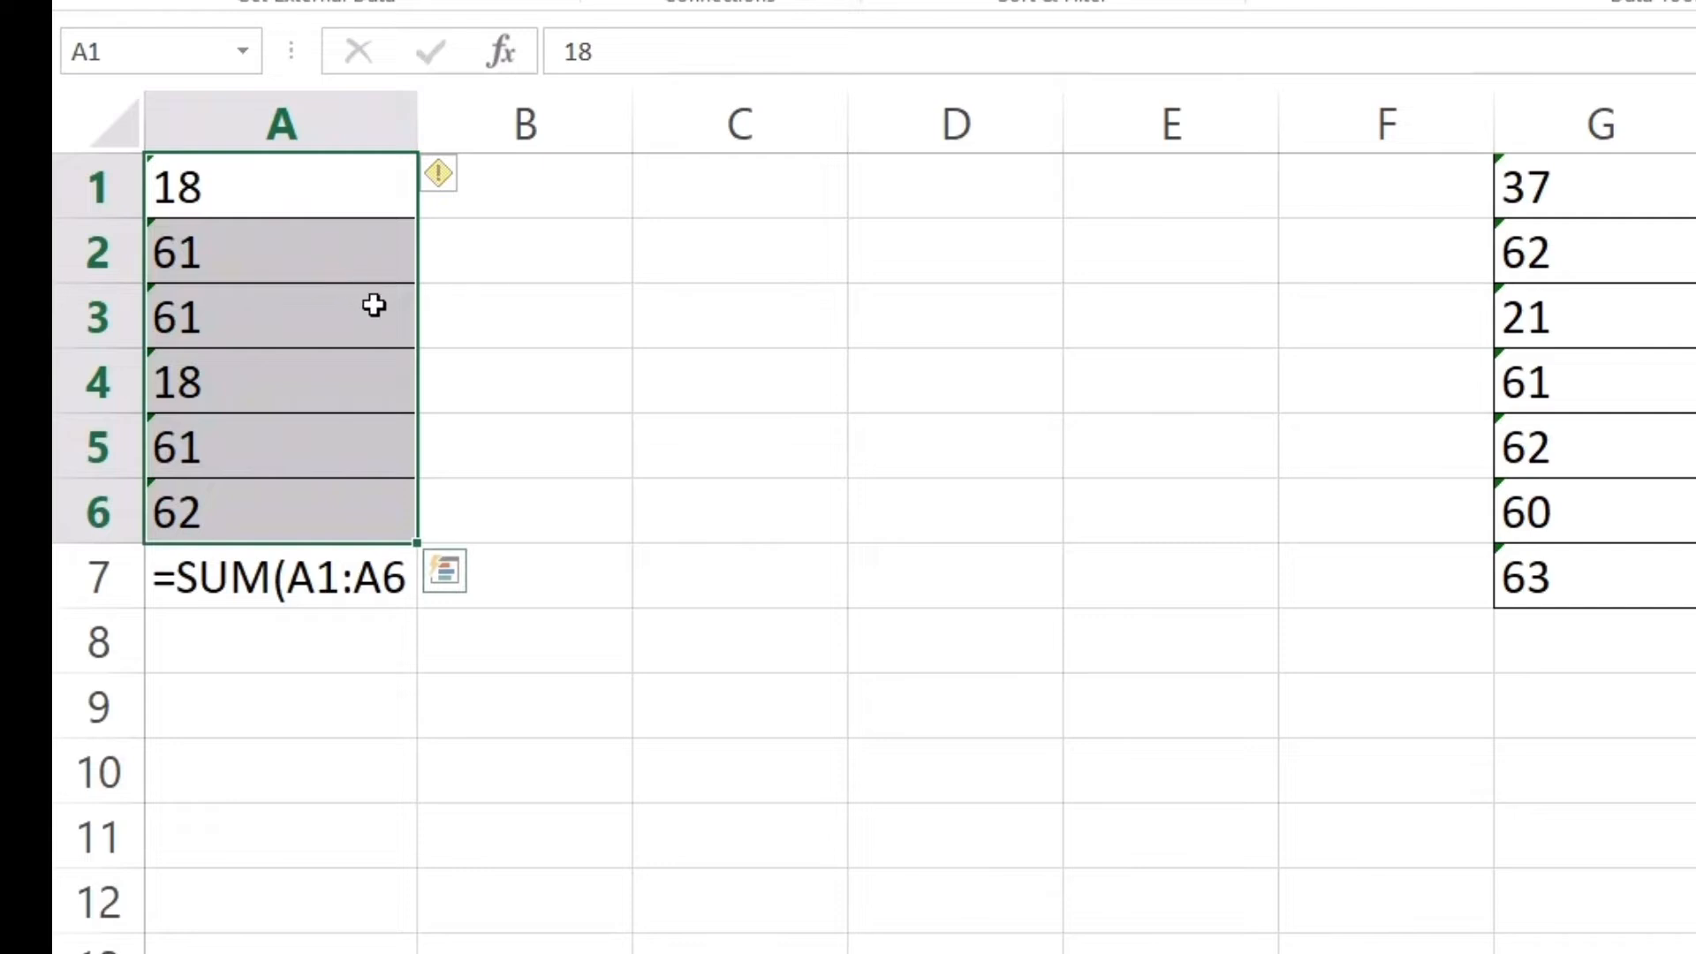
- Re-enter the existing value in each cell from A1 to A6 so the General format is applied to them
{"action": "double_click", "coordinate": [229, 184]}
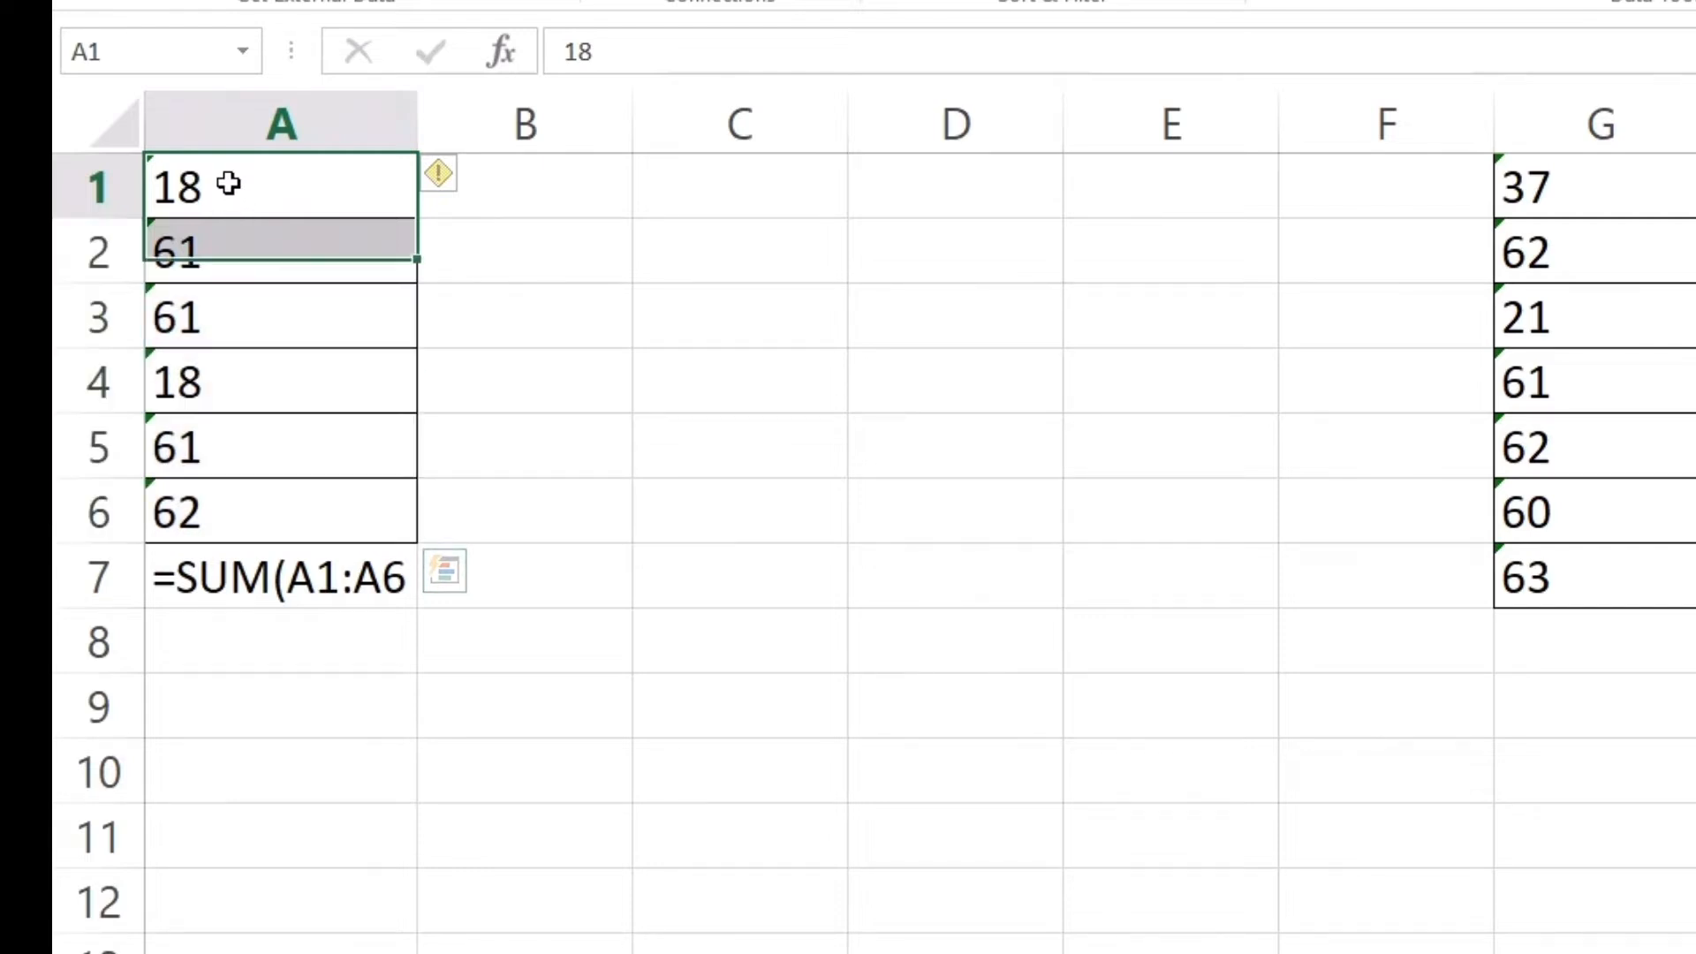
{"action": "double_click", "coordinate": [266, 262]}
{"action": "left_click", "coordinate": [277, 305]}
{"action": "double_click", "coordinate": [283, 314]}
{"action": "double_click", "coordinate": [286, 376]}
{"action": "left_click", "coordinate": [281, 448]}
{"action": "double_click", "coordinate": [282, 448]}
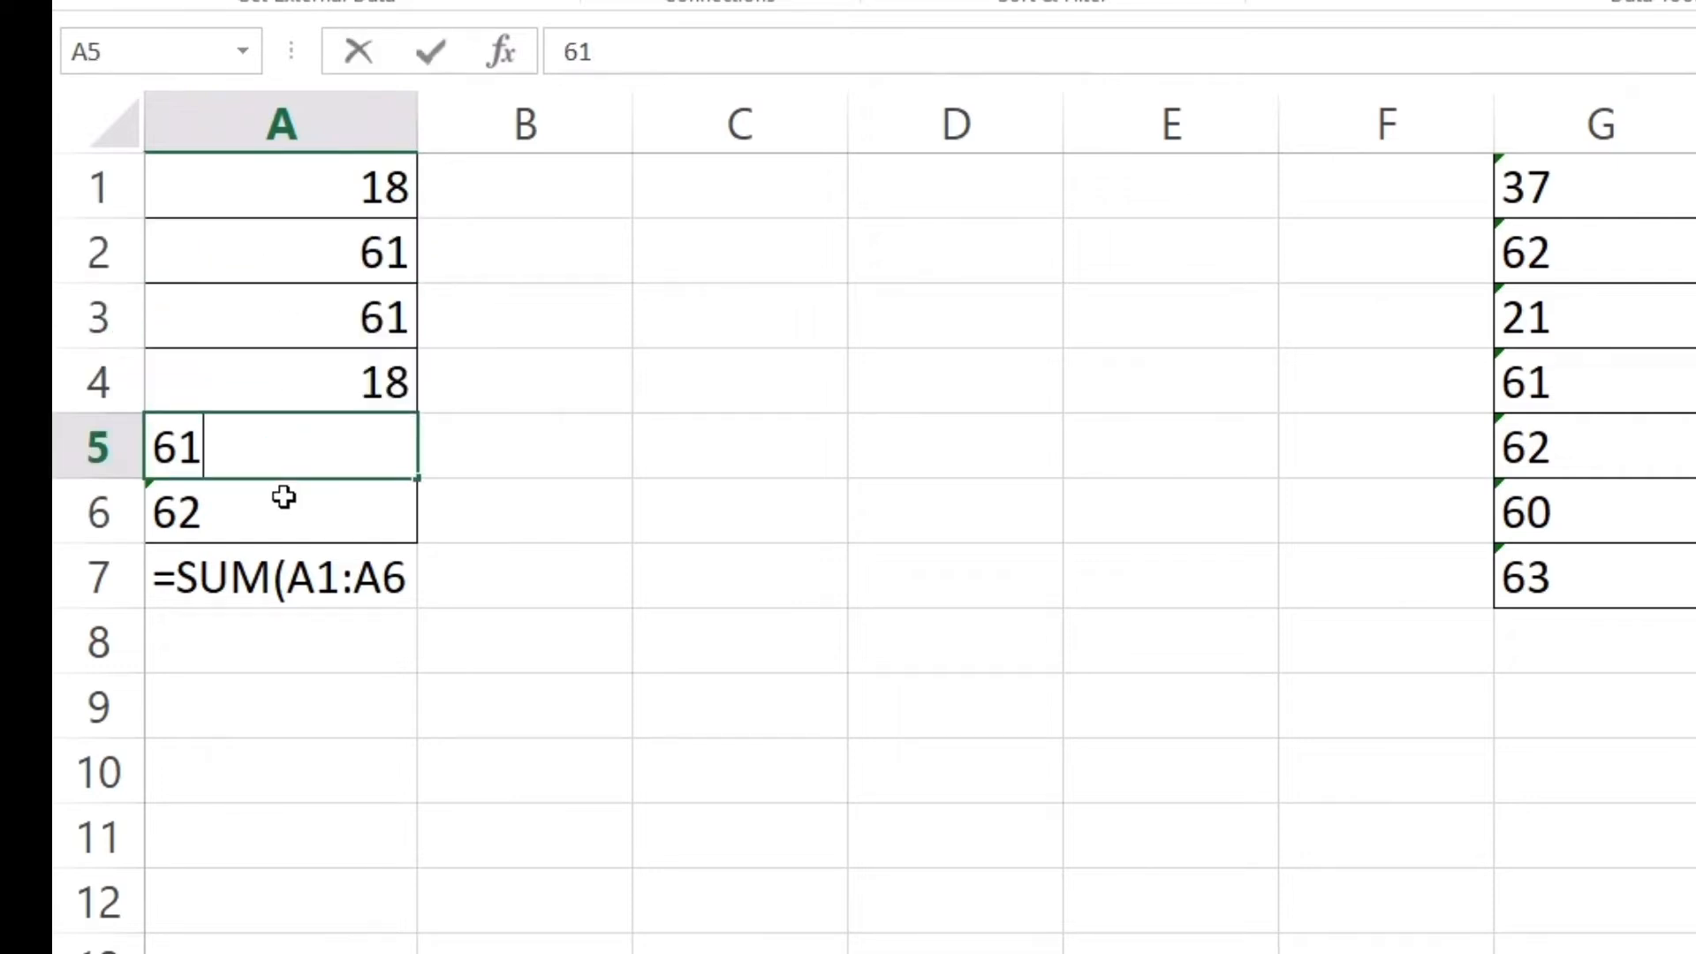
{"action": "double_click", "coordinate": [284, 511]}
{"action": "left_click", "coordinate": [668, 572]}
{"action": "left_click_drag", "start_coordinate": [352, 168], "coordinate": [352, 496]}
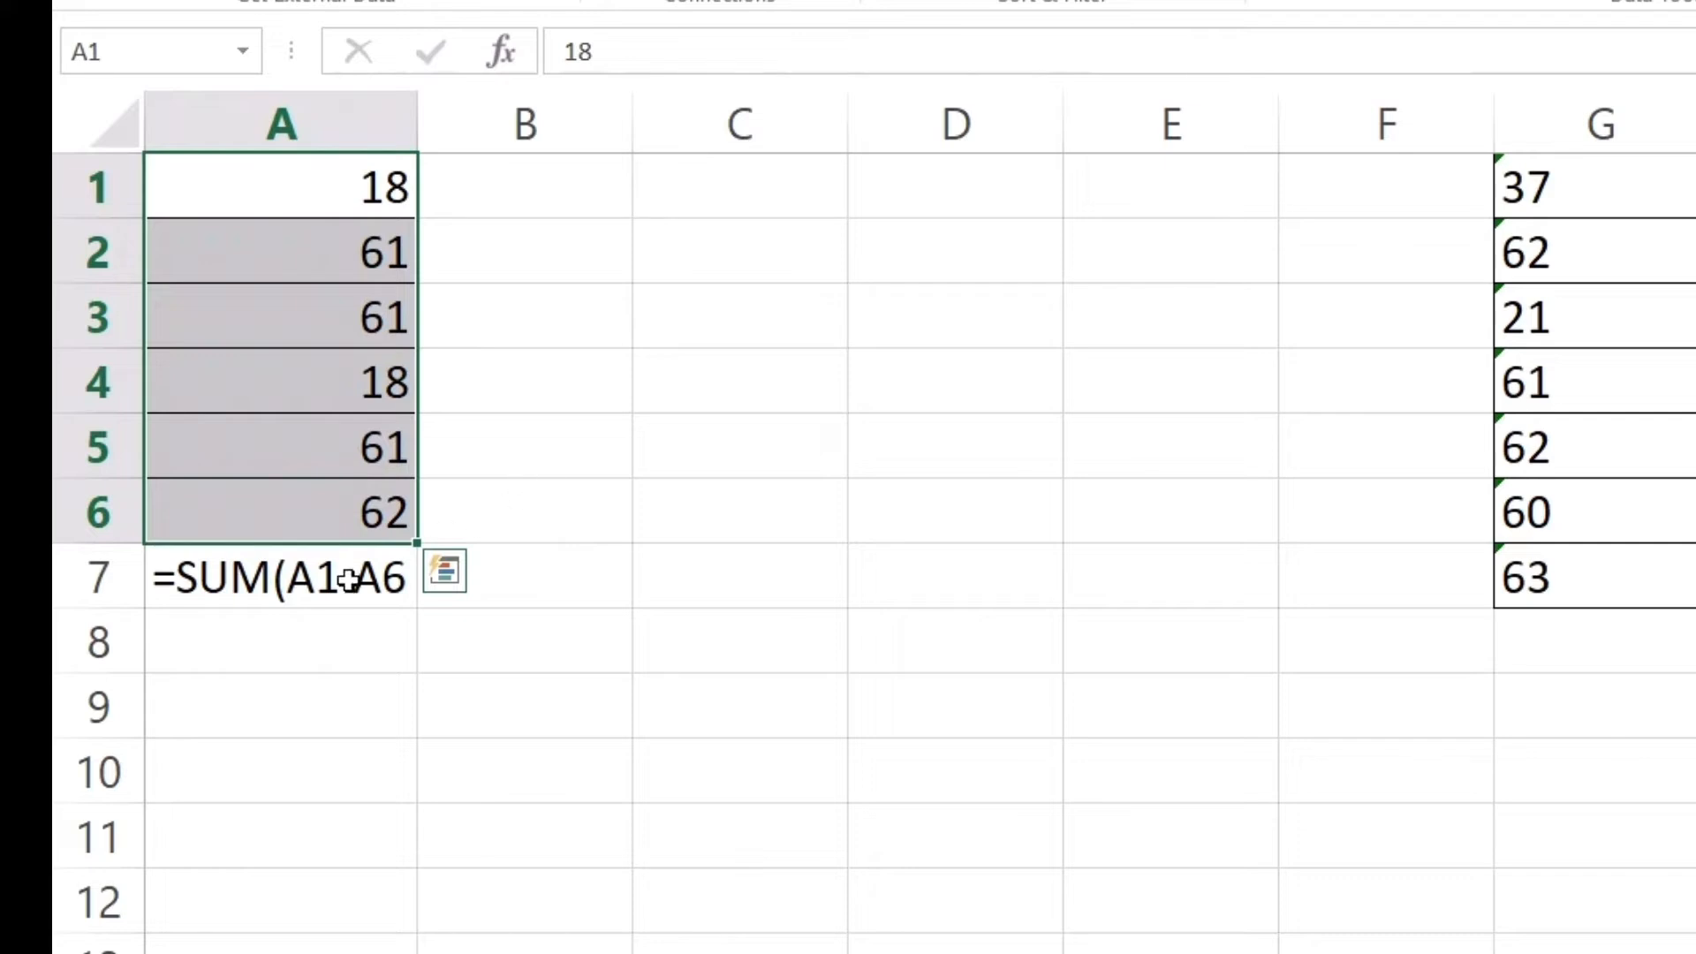
- Try to make the SUM formula in A7 calculate by re-entering it without changing its format
{"action": "double_click", "coordinate": [275, 581]}
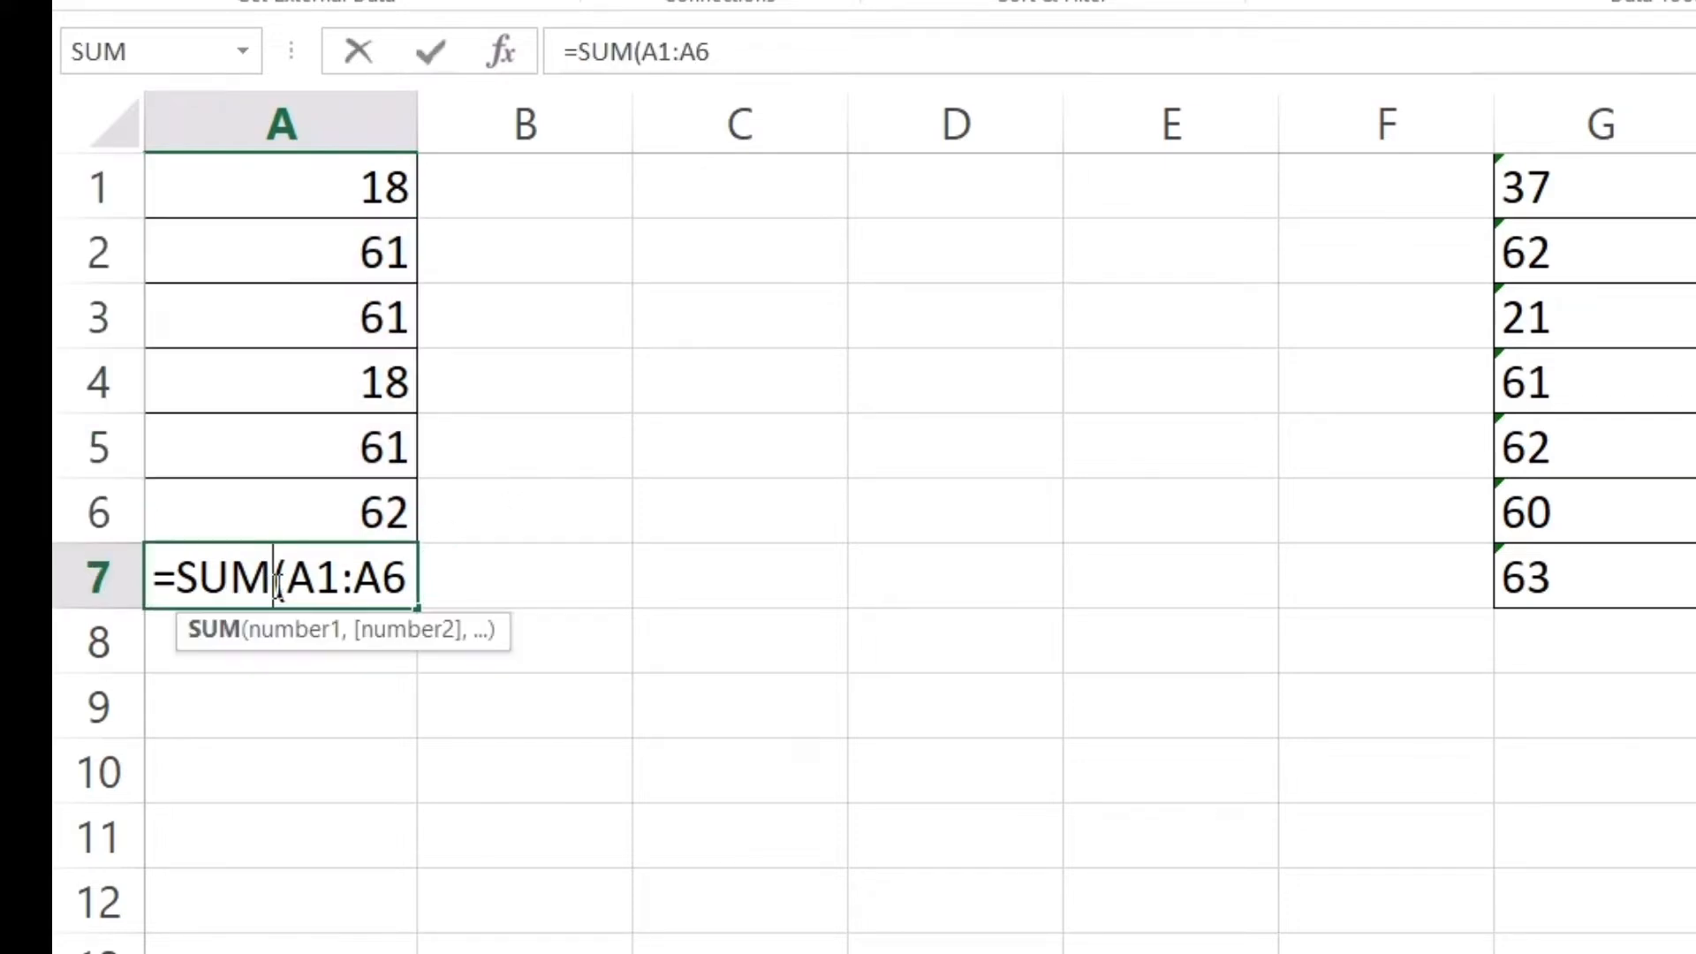
{"action": "key", "text": "Return"}
{"action": "left_click", "coordinate": [279, 583]}
{"action": "left_click", "coordinate": [522, 719]}
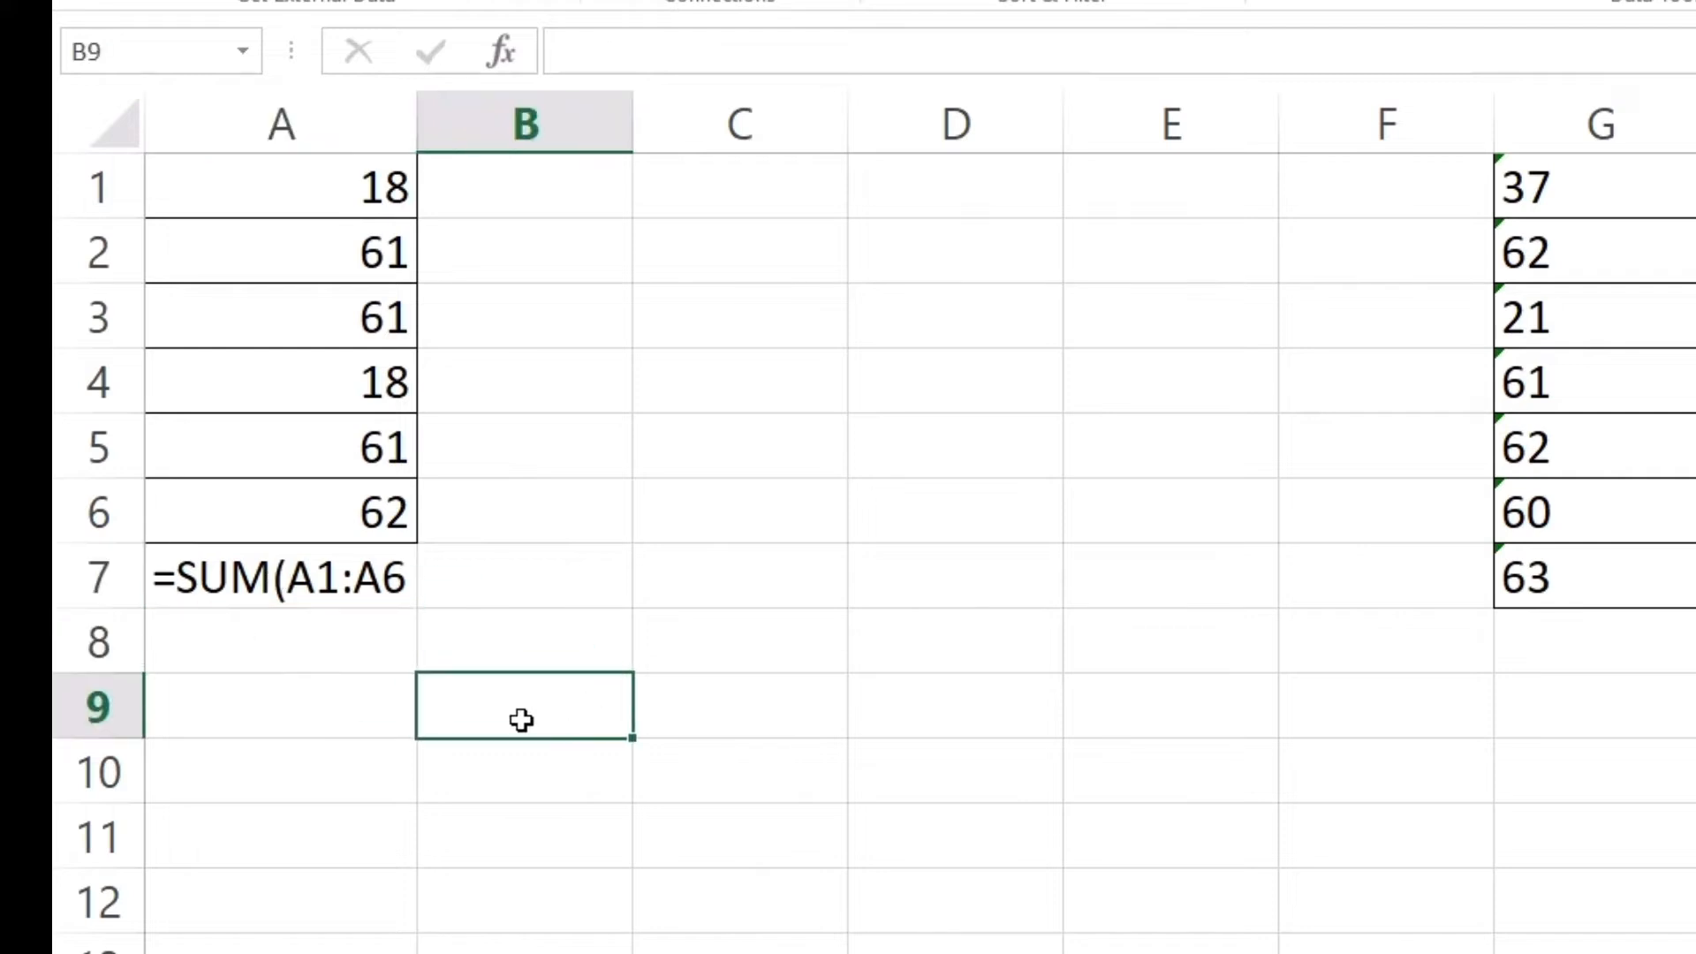
- Set the number format of A7 to General and re-enter its SUM formula for A1:A6 so it calculates
{"action": "right_click", "coordinate": [273, 579]}
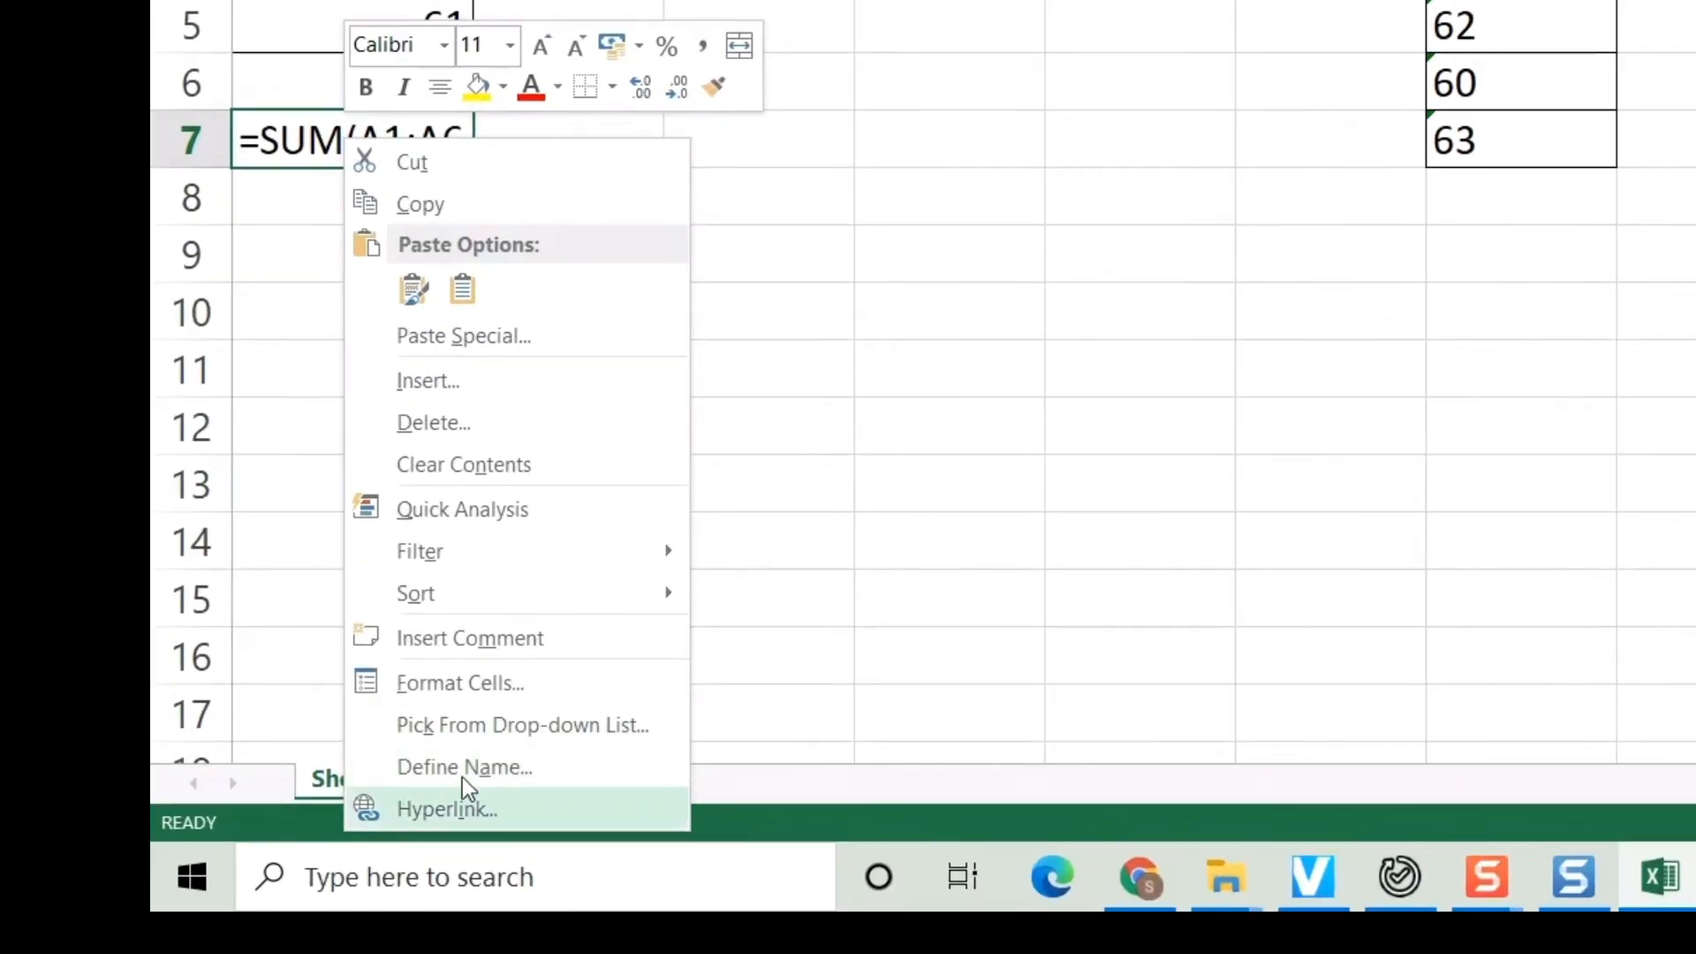
{"action": "left_click", "coordinate": [458, 682]}
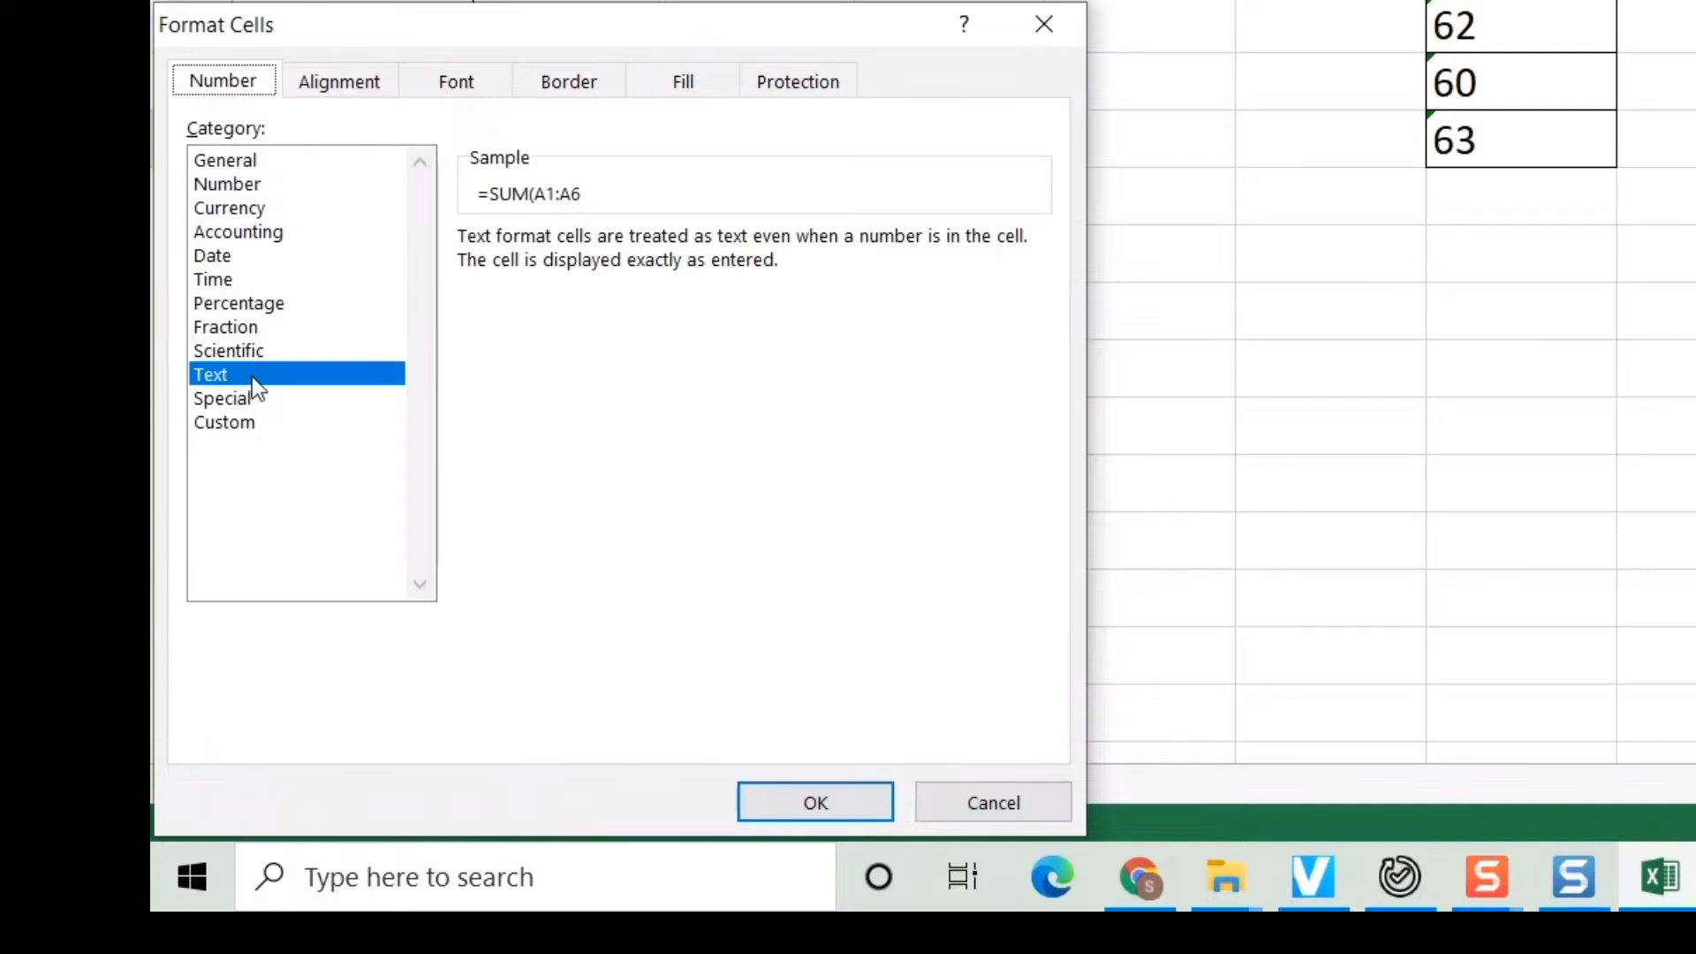
{"action": "left_click", "coordinate": [239, 163]}
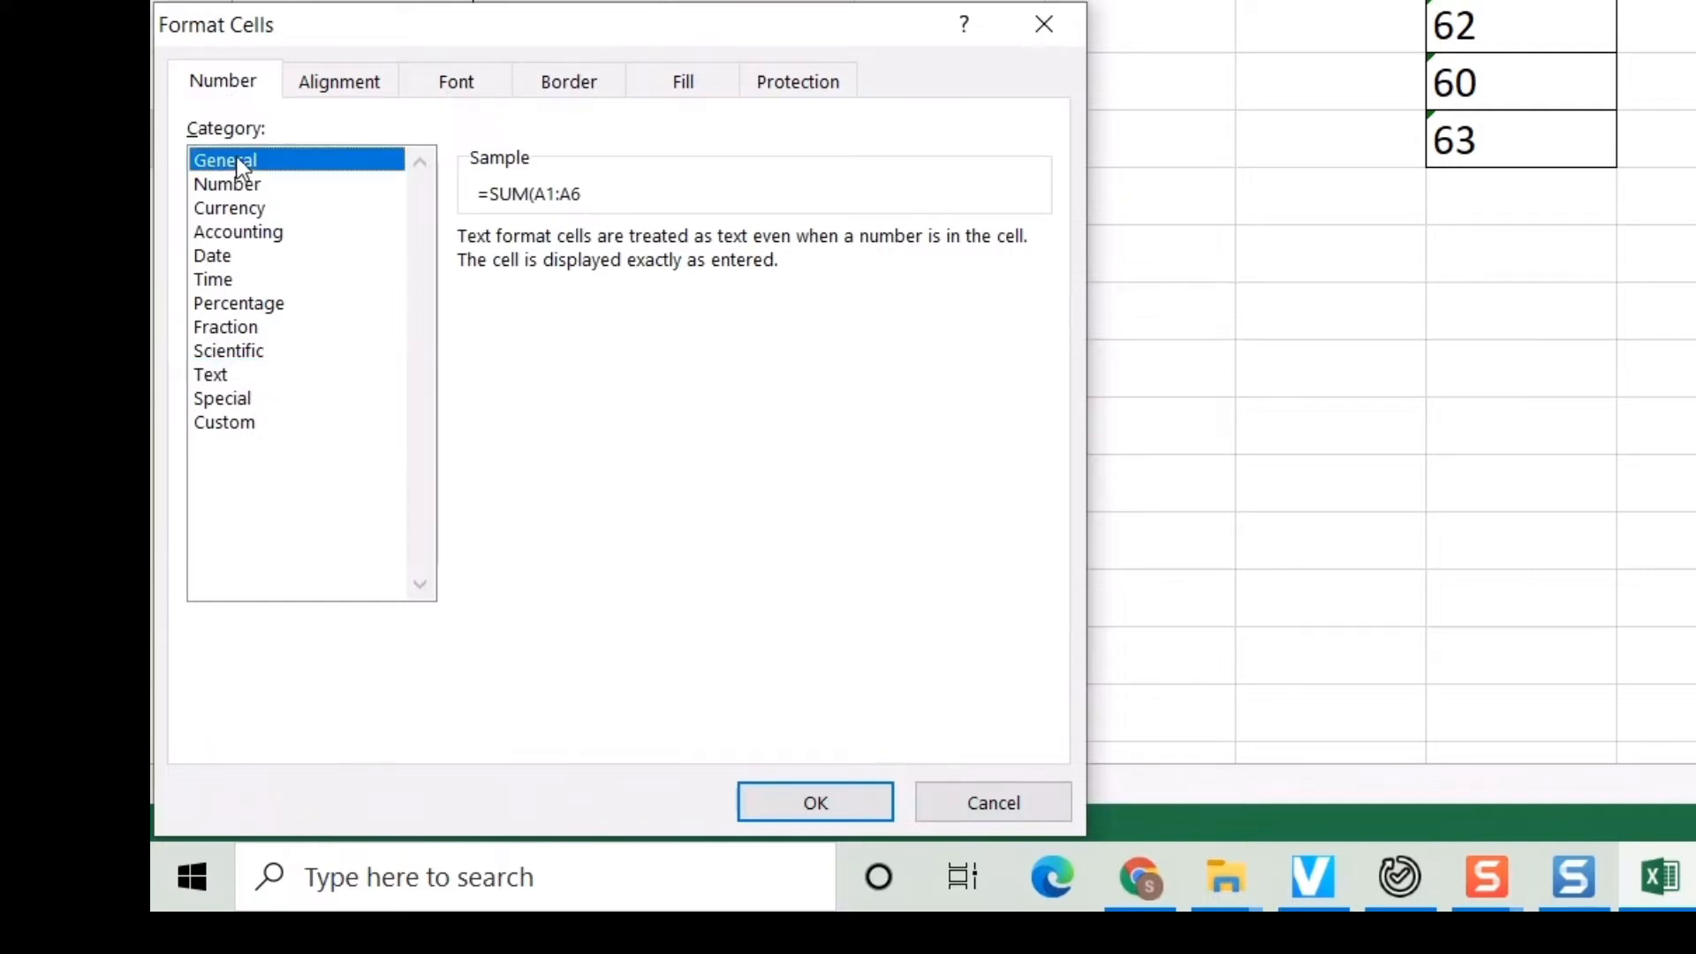
{"action": "left_click", "coordinate": [820, 800]}
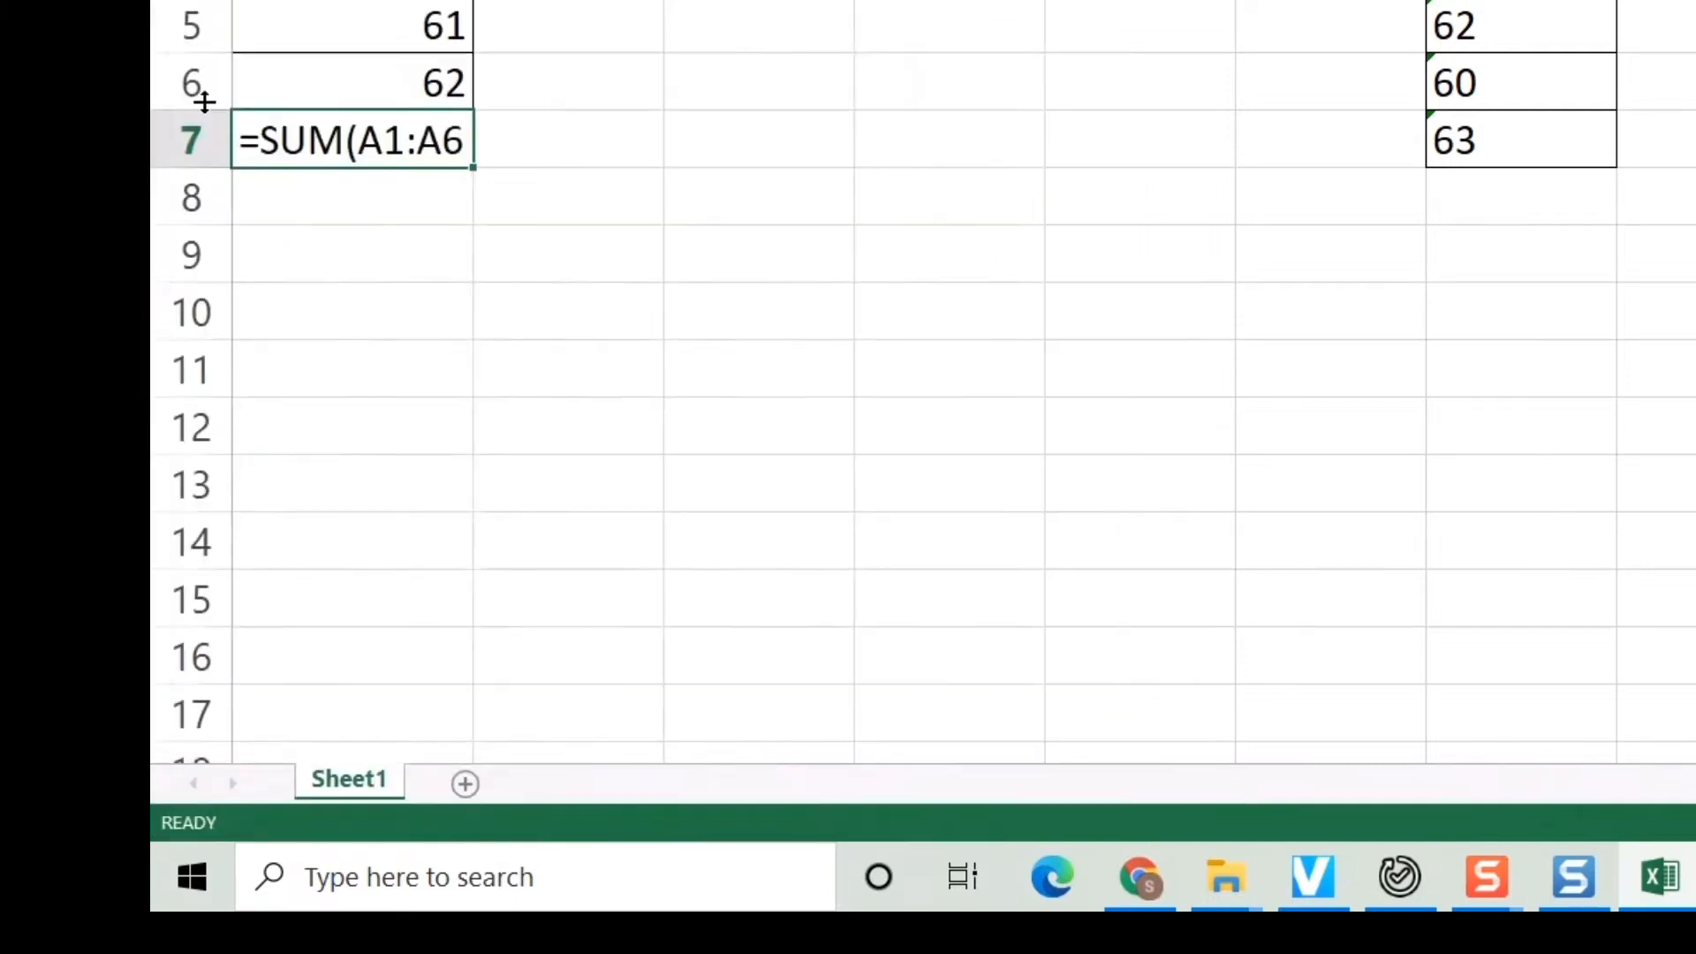
{"action": "double_click", "coordinate": [196, 579]}
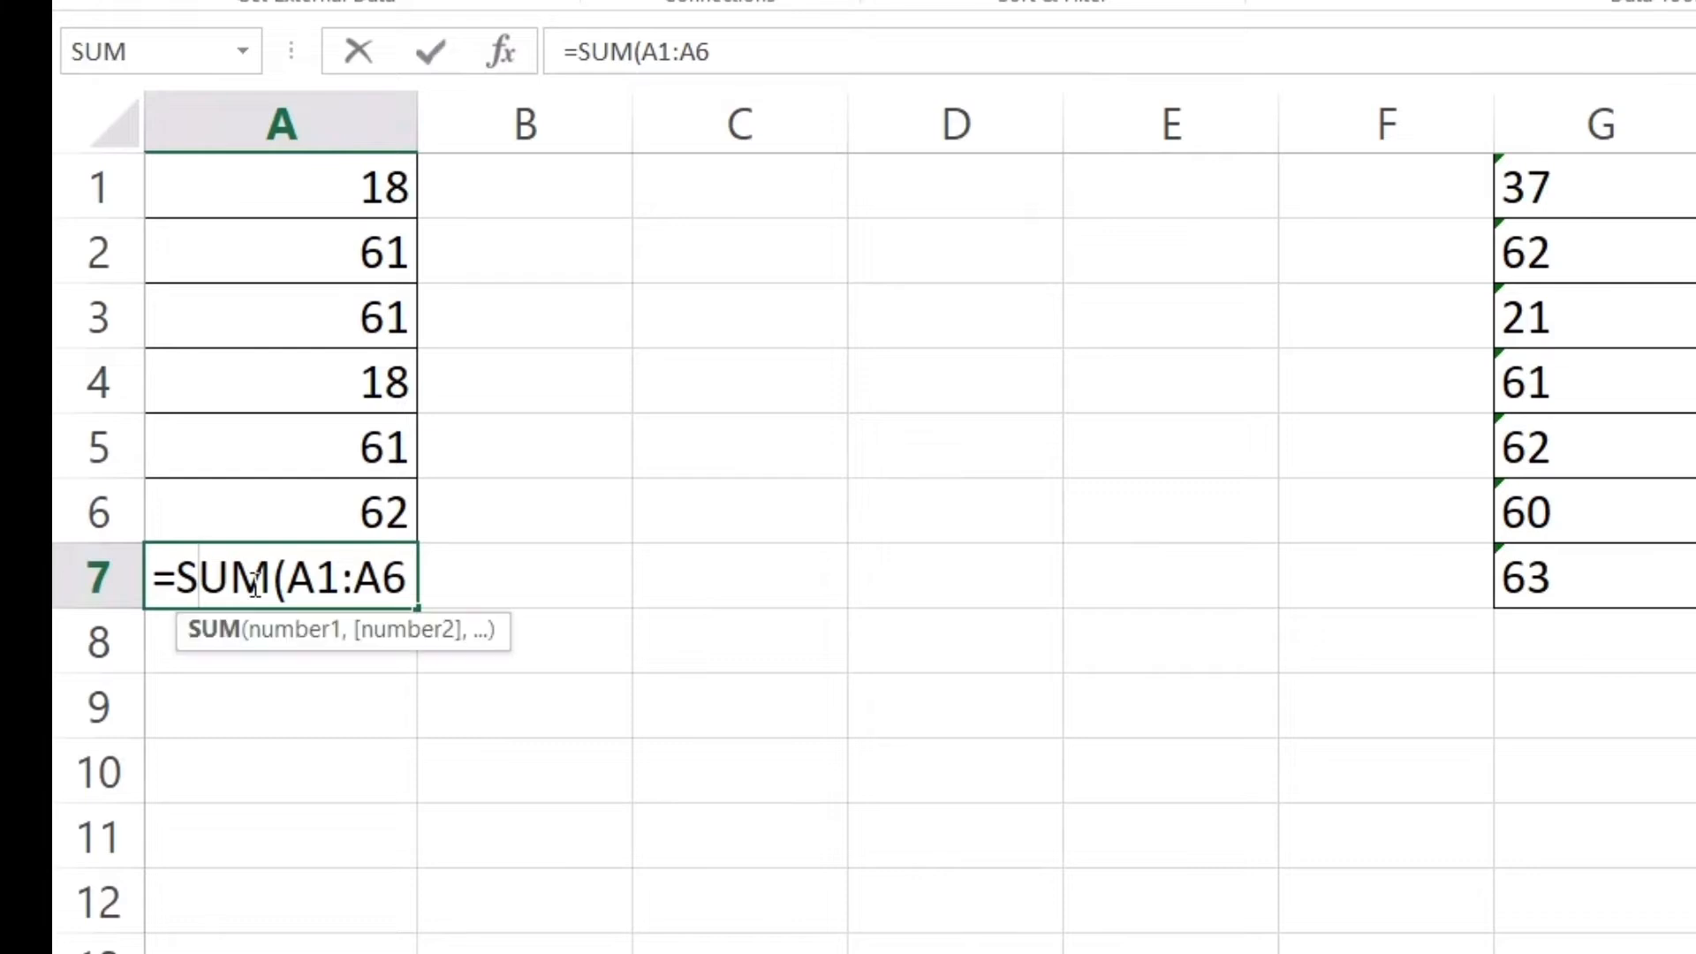
{"action": "key", "text": "Return"}
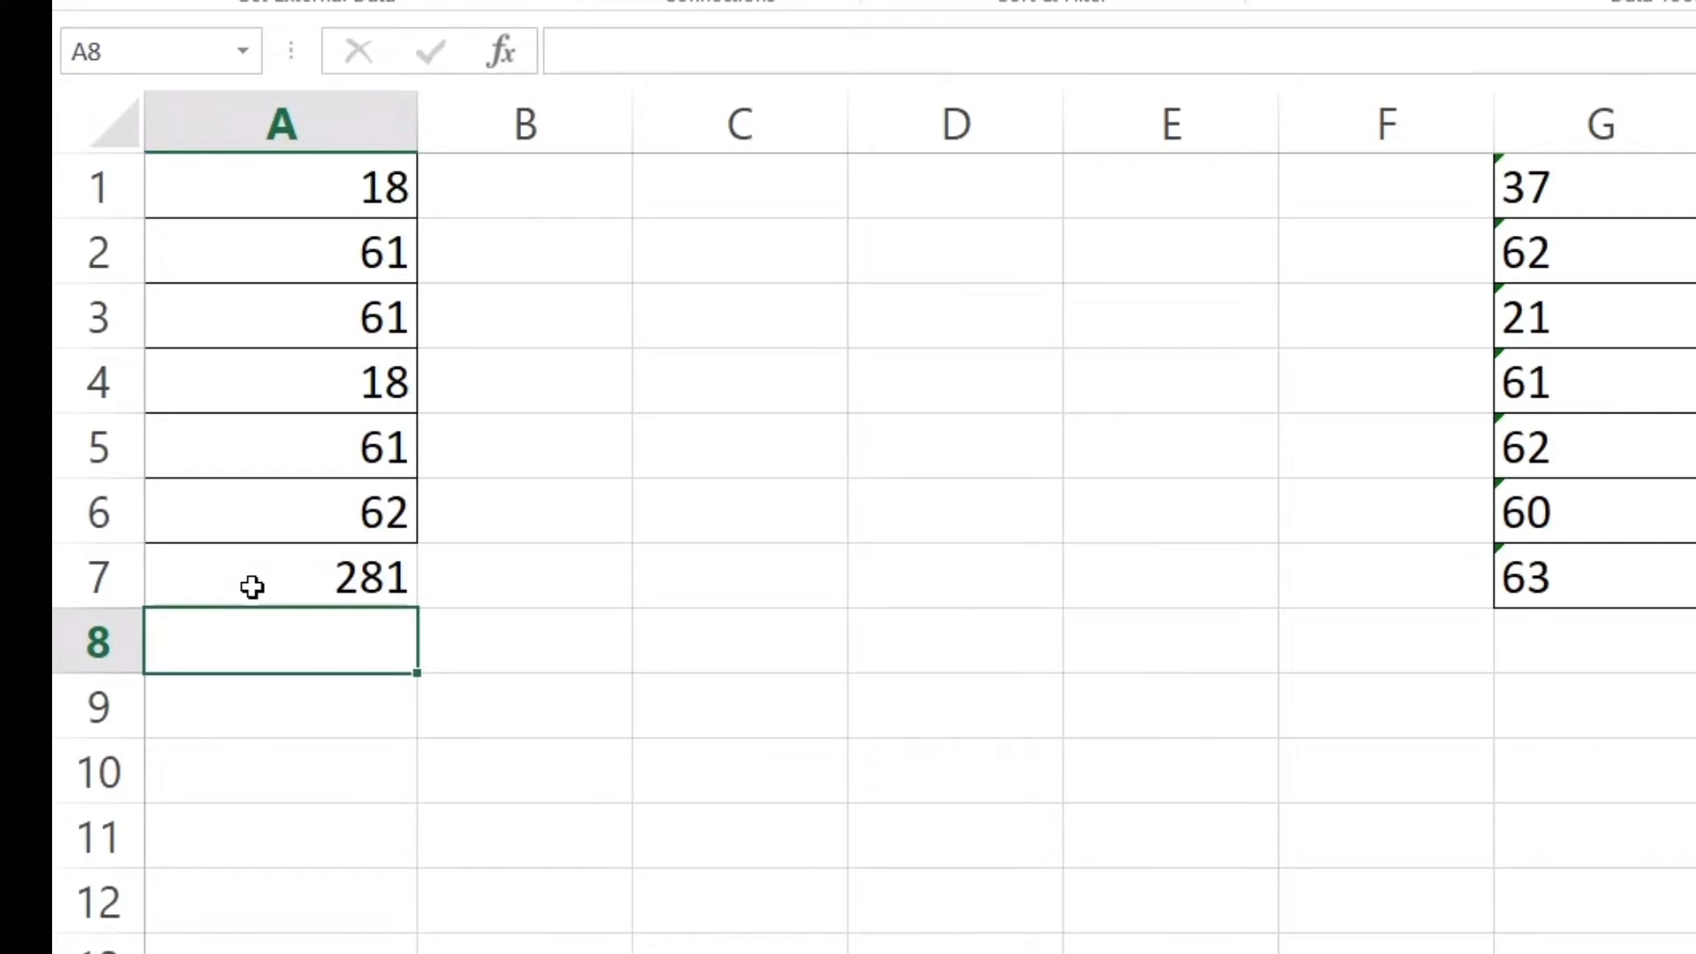
{"action": "left_click_drag", "start_coordinate": [336, 186], "coordinate": [325, 508]}
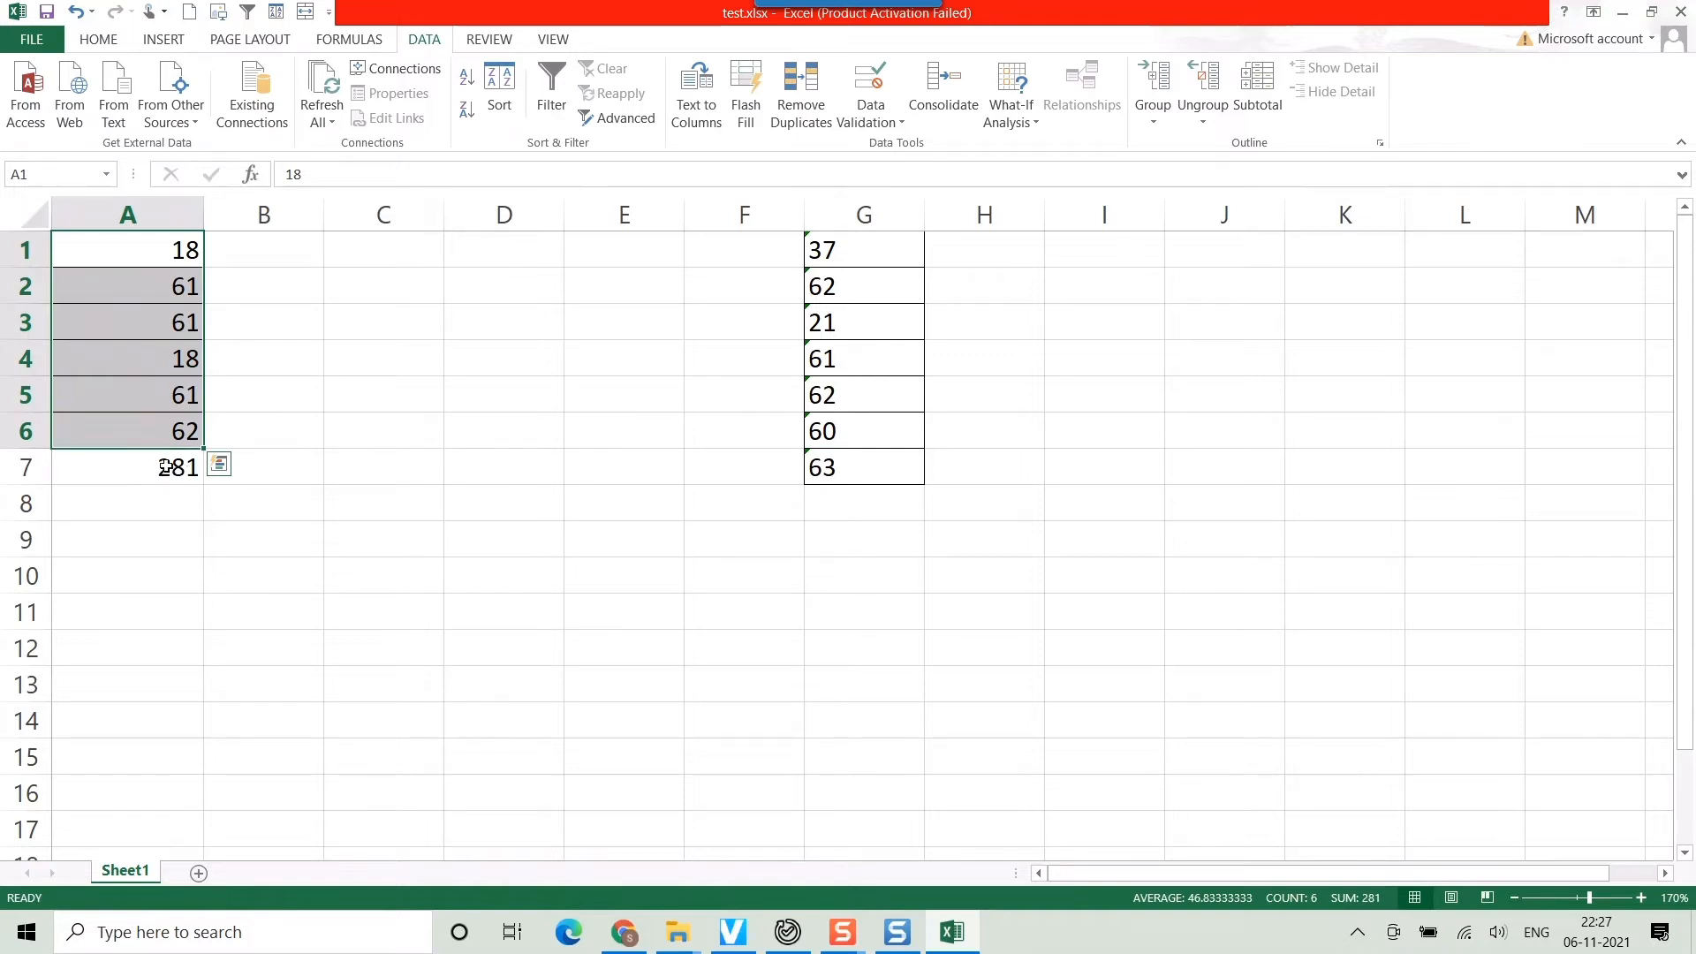
{"action": "left_click", "coordinate": [165, 466]}
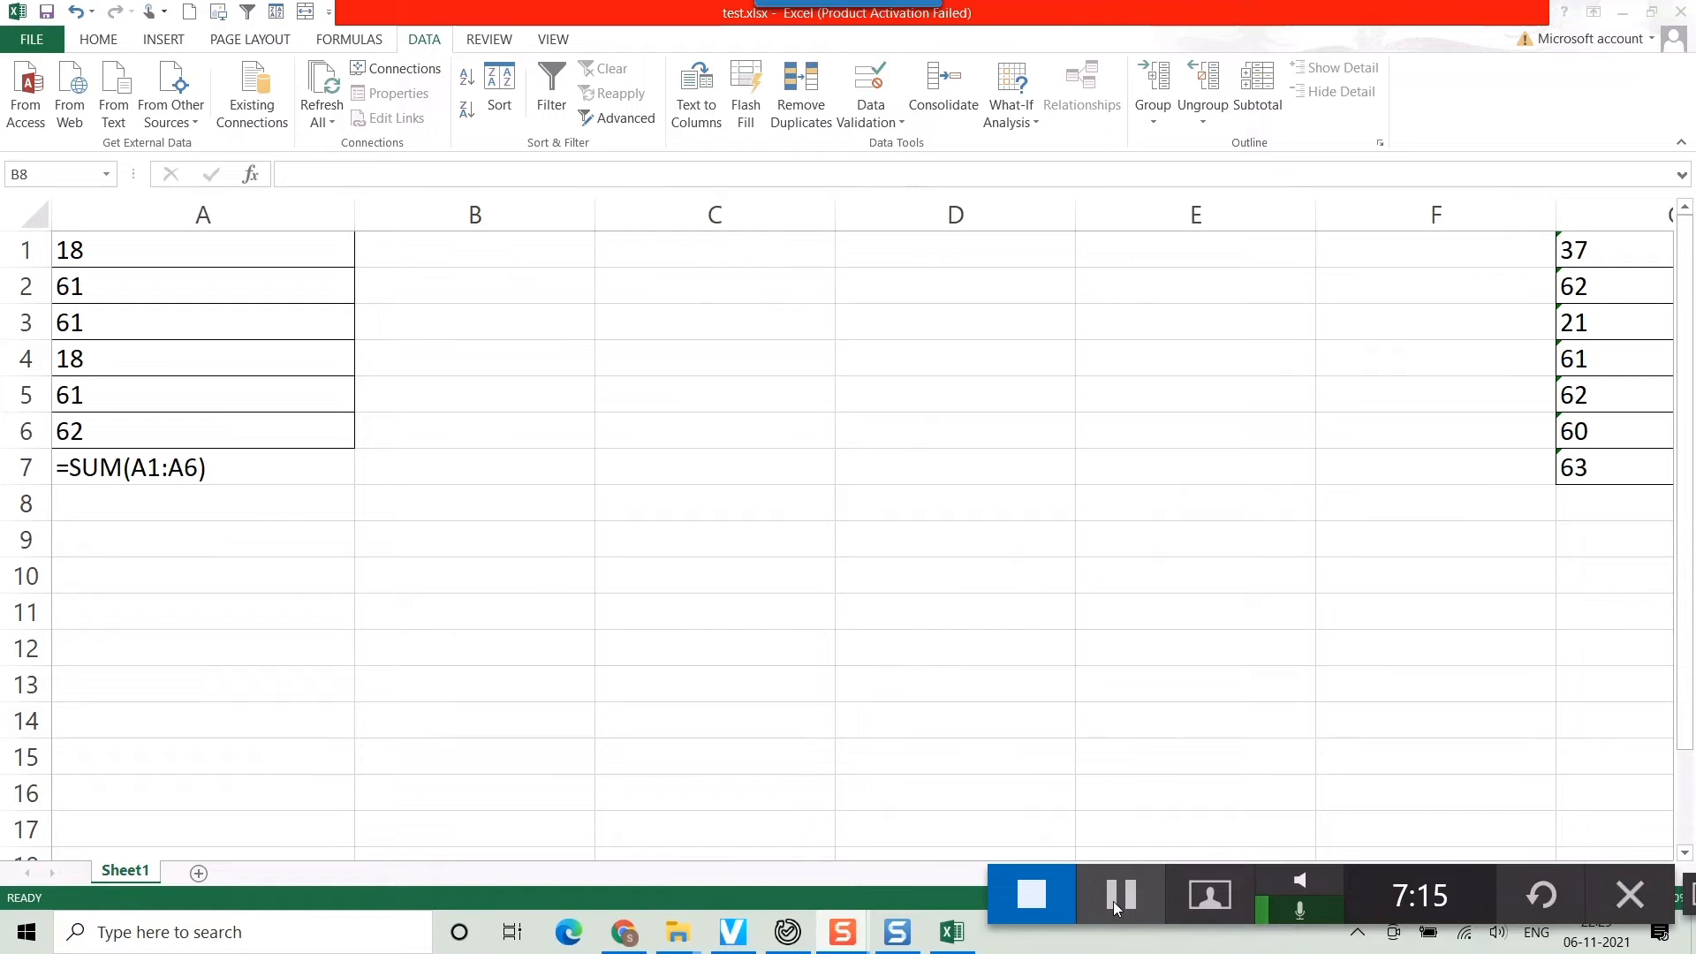
- Try to make the complete formula =SUM(A1:A6) in A7 calculate by re-entering it
{"action": "left_click", "coordinate": [75, 471]}
{"action": "double_click", "coordinate": [152, 468]}
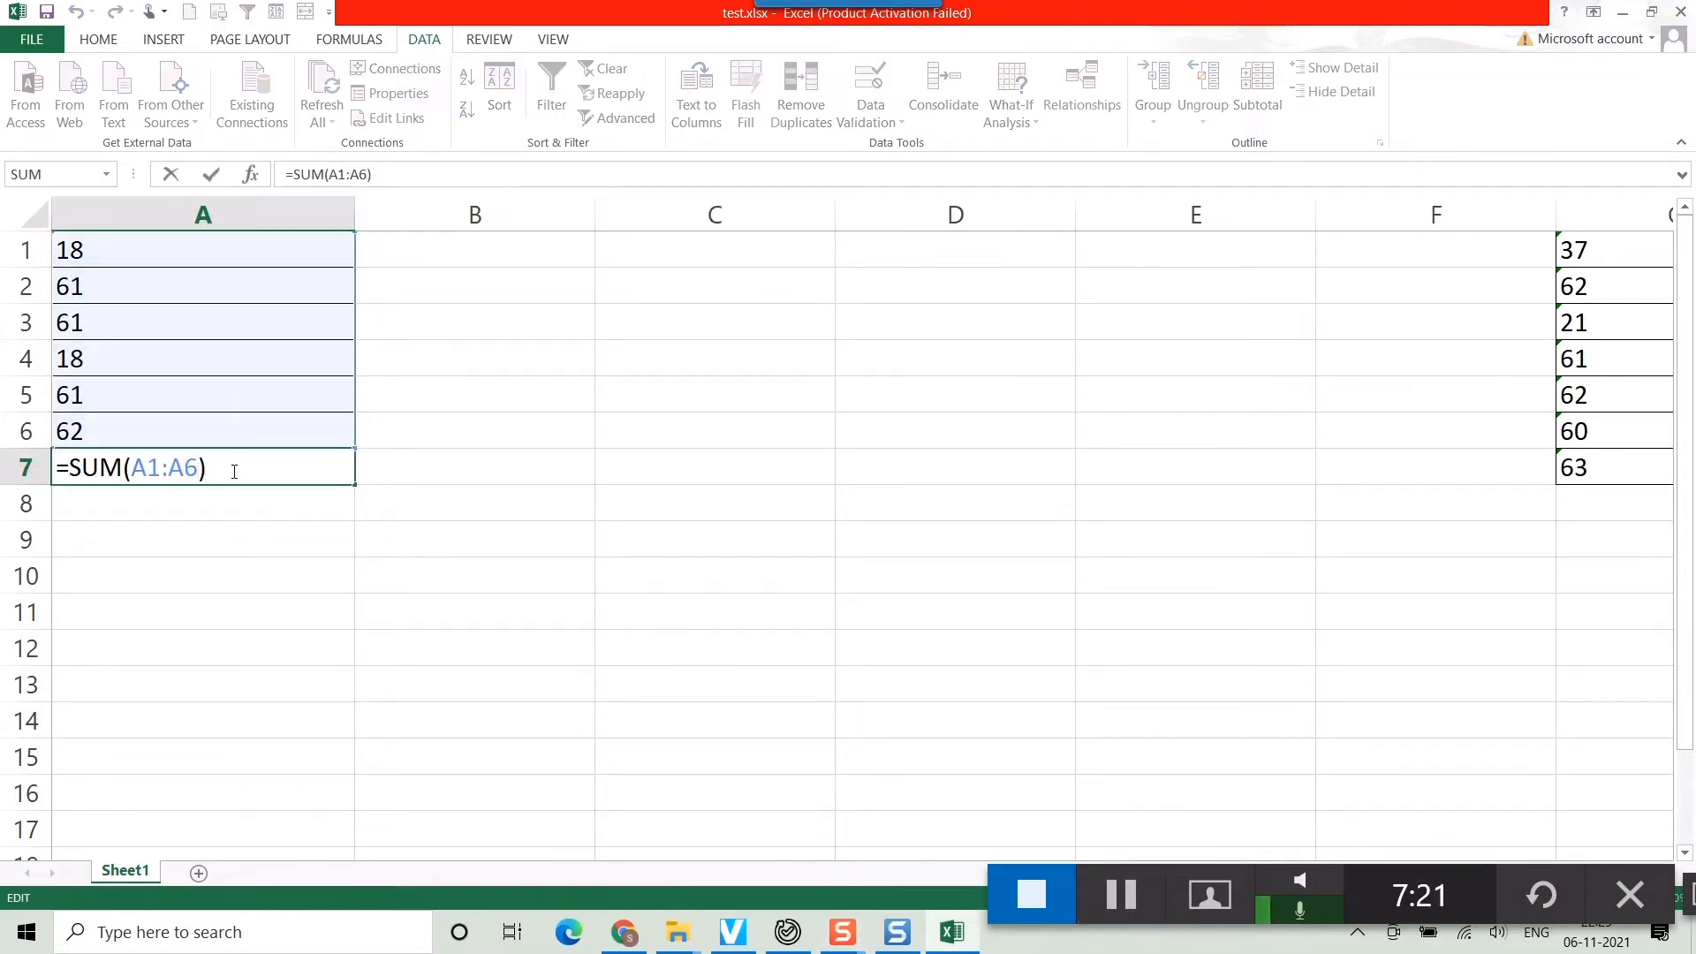
{"action": "key", "text": "Return"}
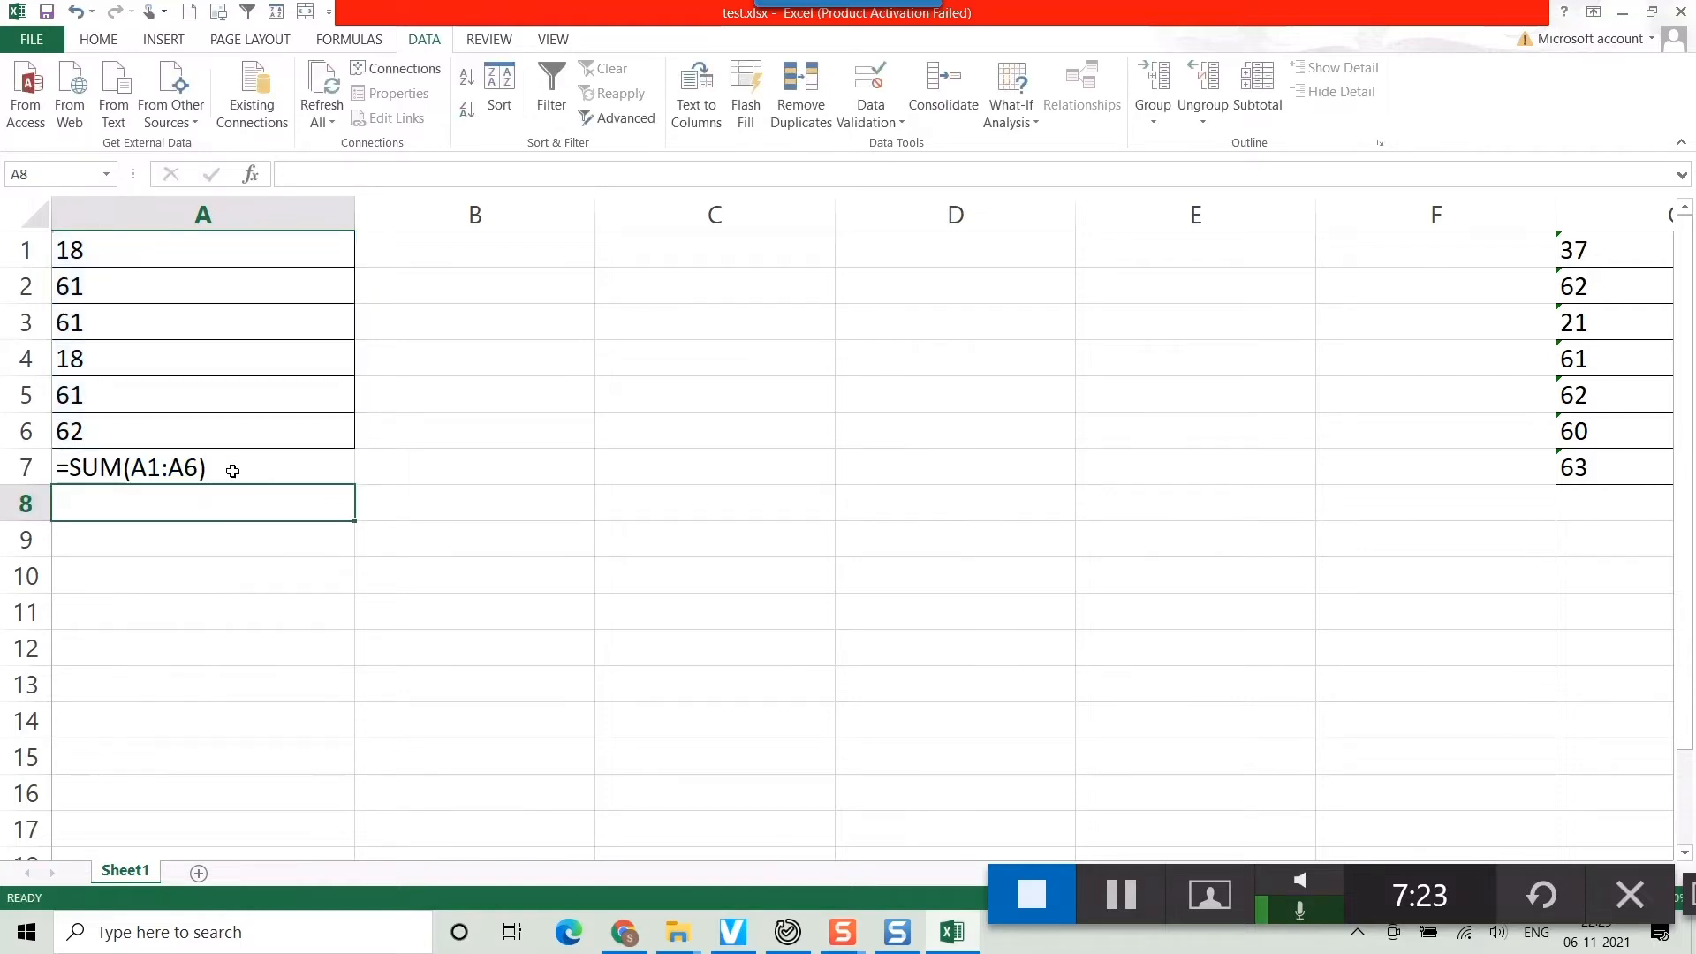
- Check which number format is applied to cells A1:A6, leaving it as it is
{"action": "left_click_drag", "start_coordinate": [97, 255], "coordinate": [94, 423]}
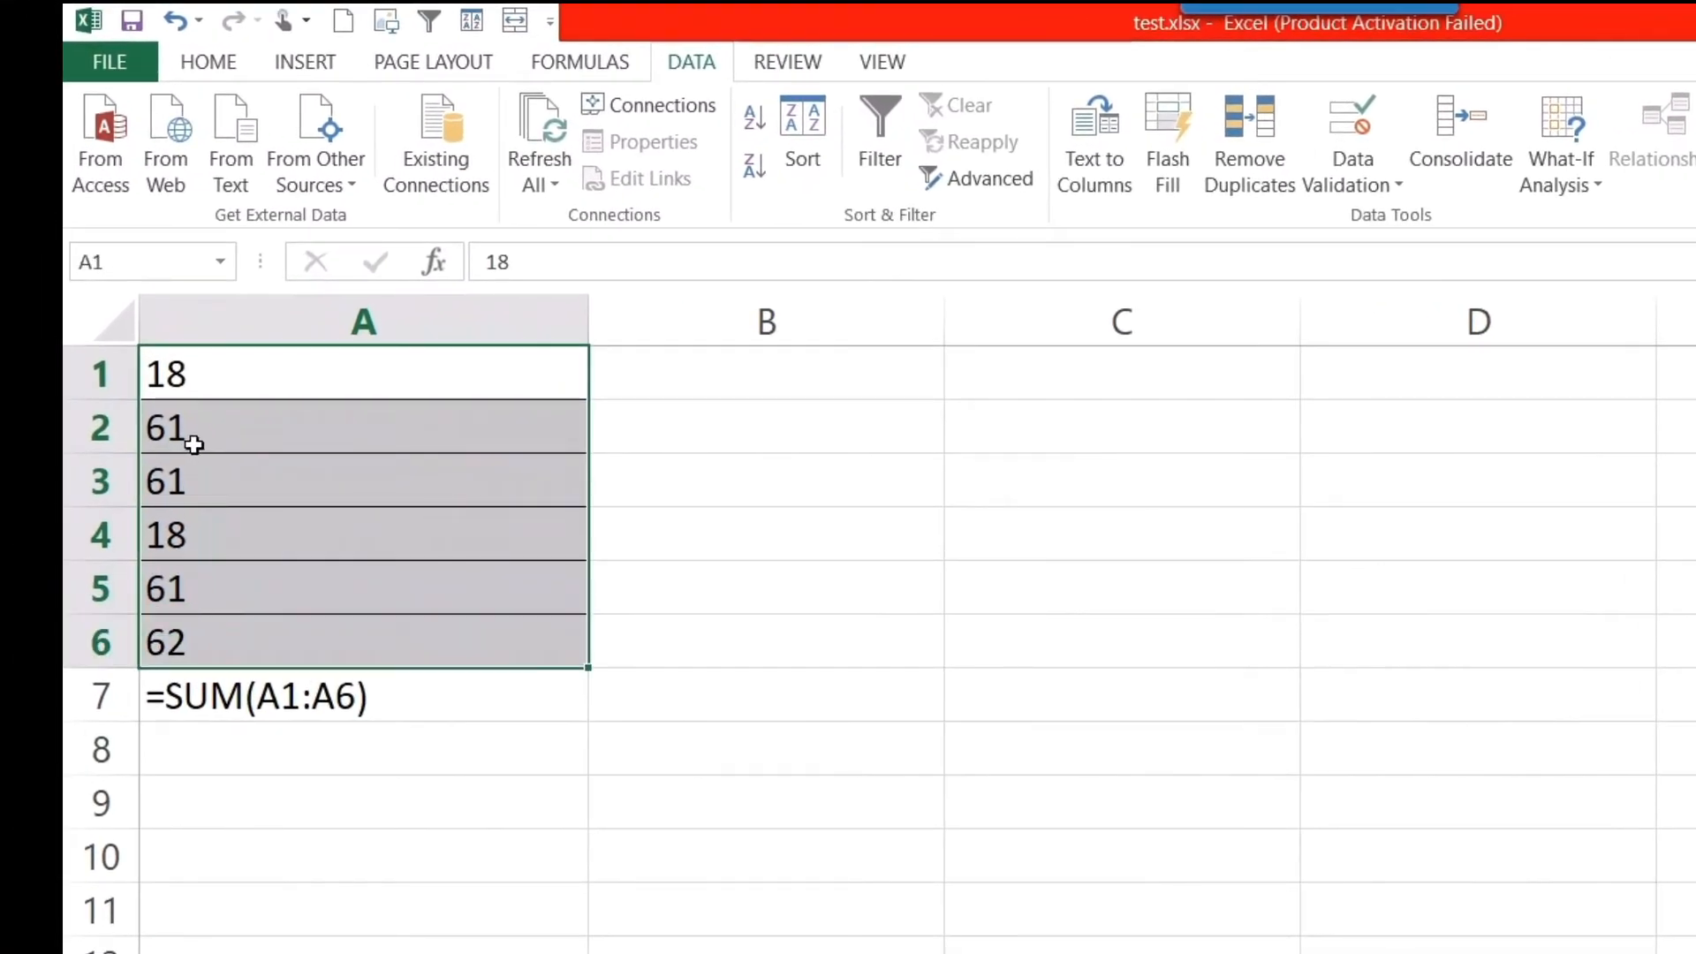
{"action": "right_click", "coordinate": [209, 408]}
{"action": "left_click", "coordinate": [322, 919]}
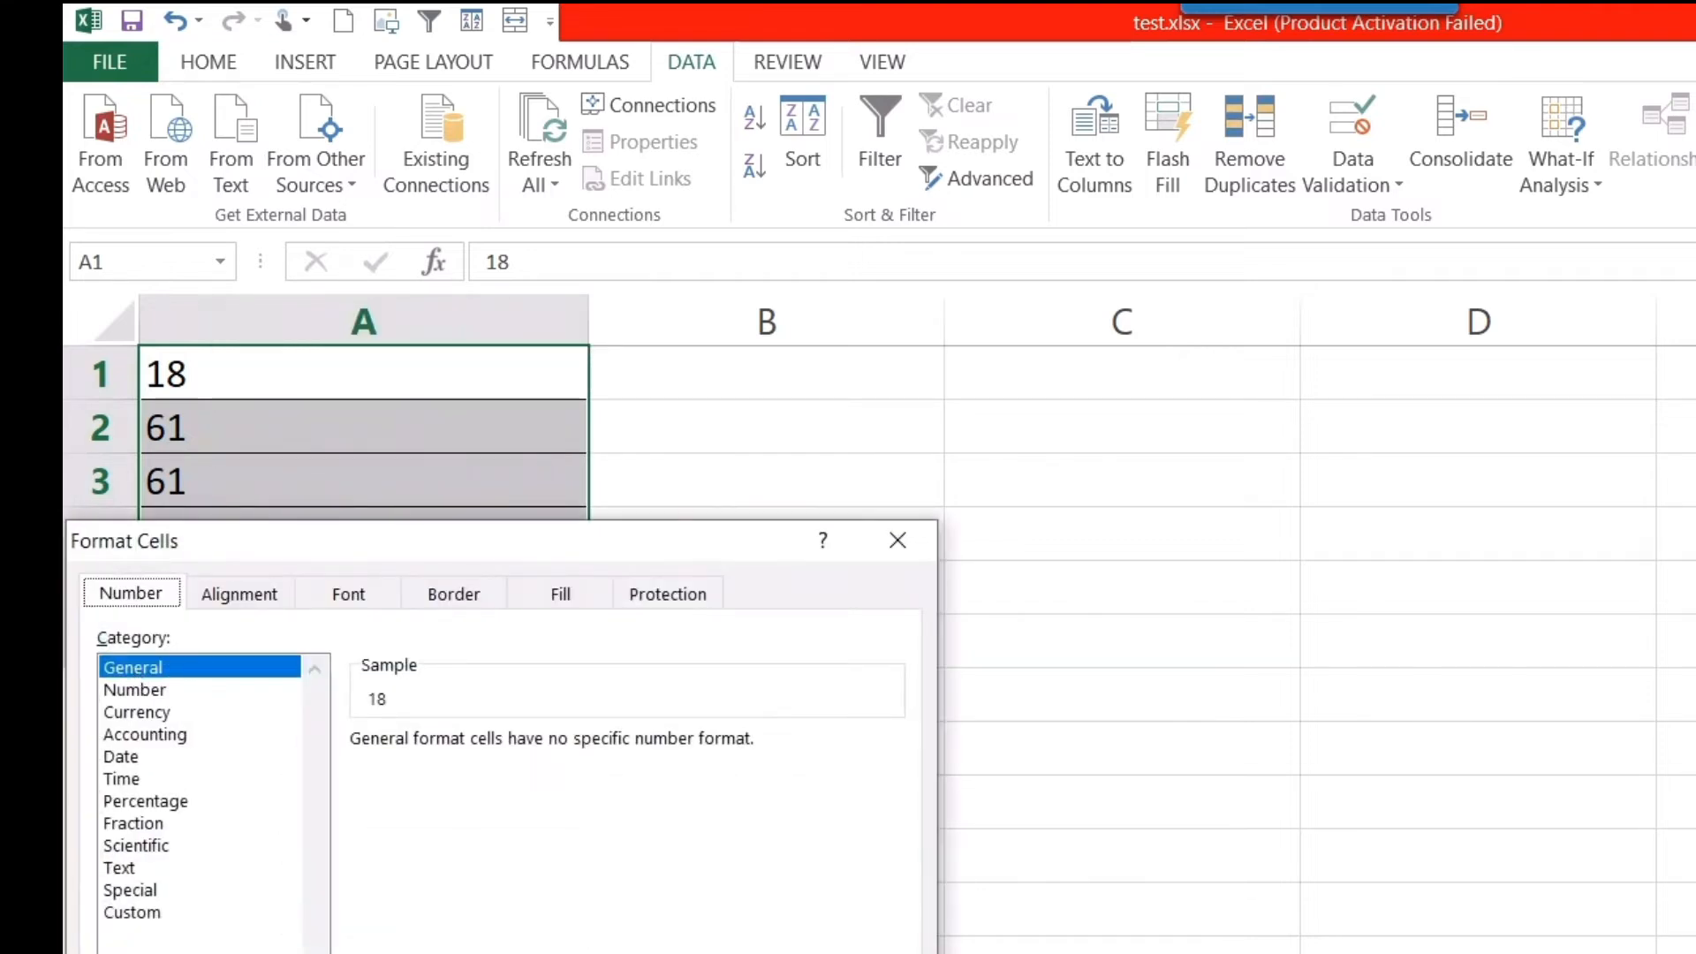
{"action": "key", "text": "Escape"}
{"action": "left_click", "coordinate": [1052, 916]}
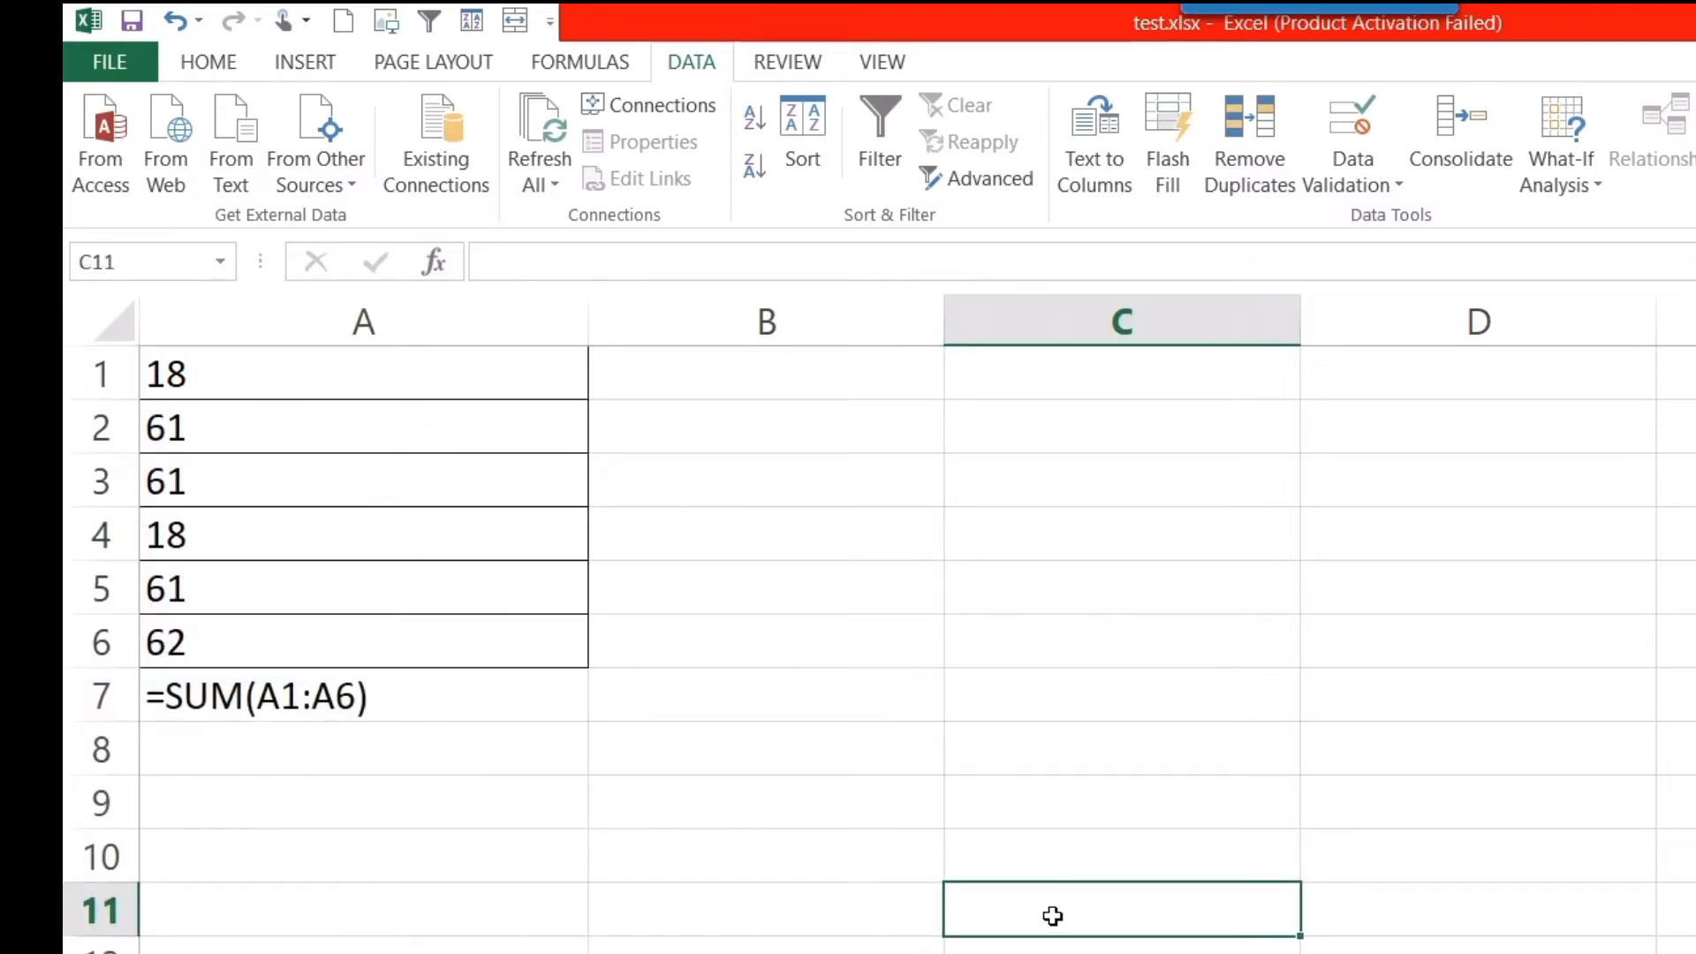
- Turn off Show Formulas so that A7 displays its calculated result
{"action": "left_click", "coordinate": [328, 695]}
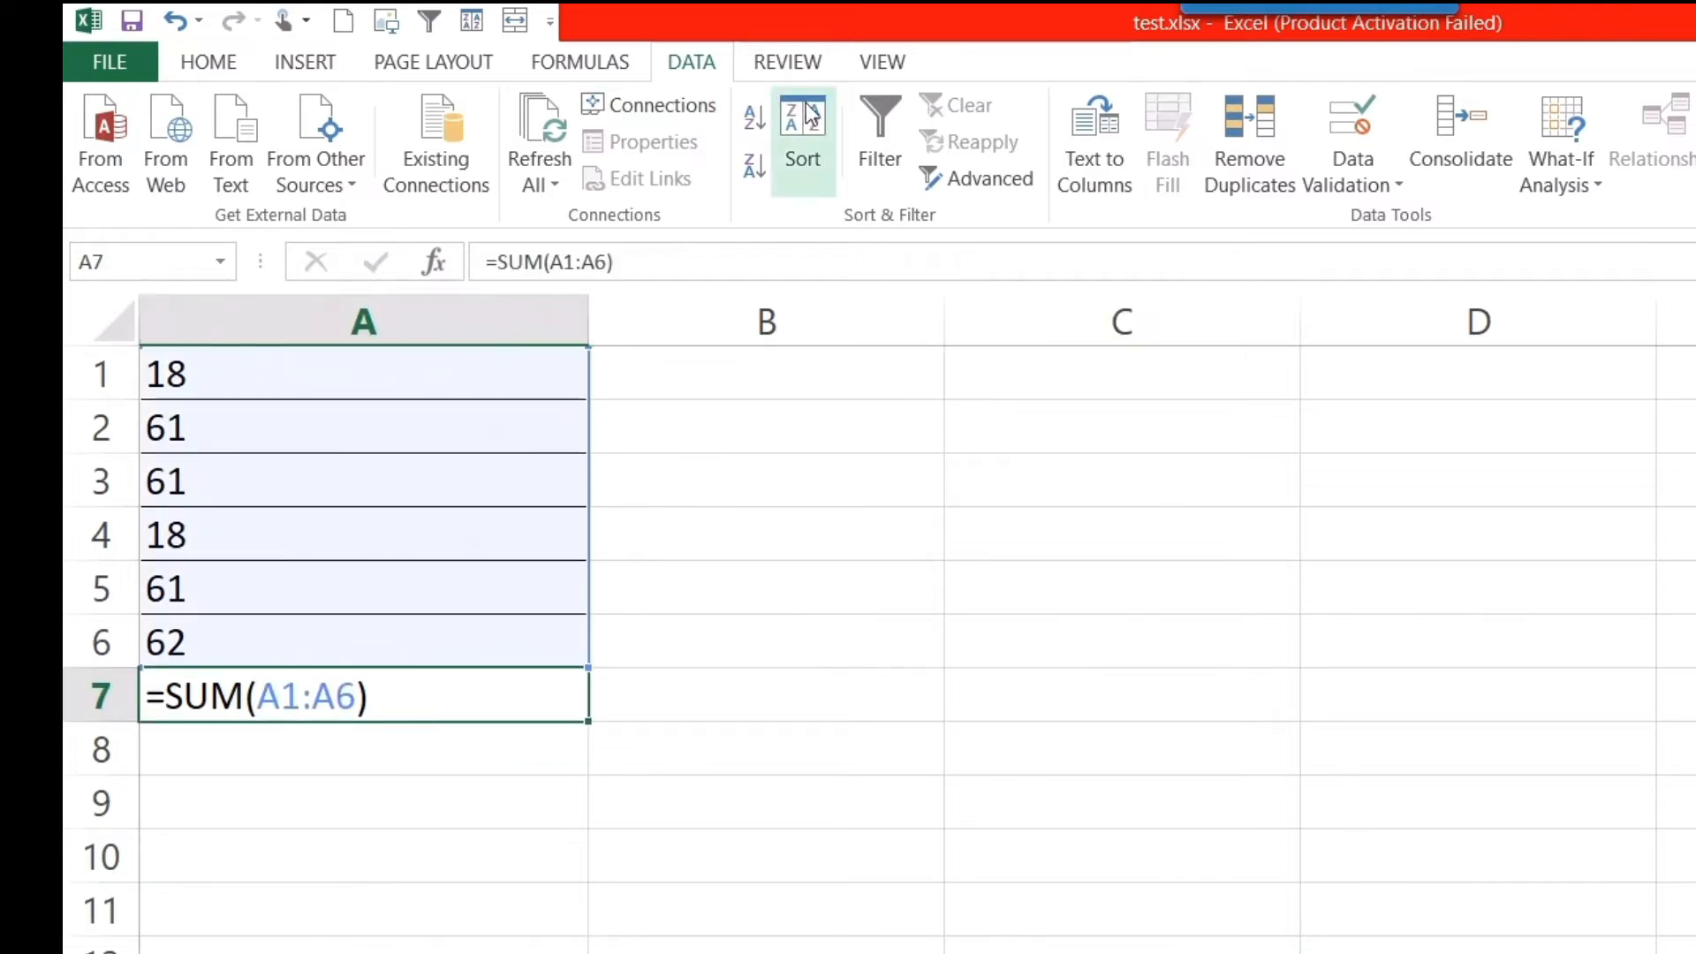
{"action": "left_click", "coordinate": [576, 63]}
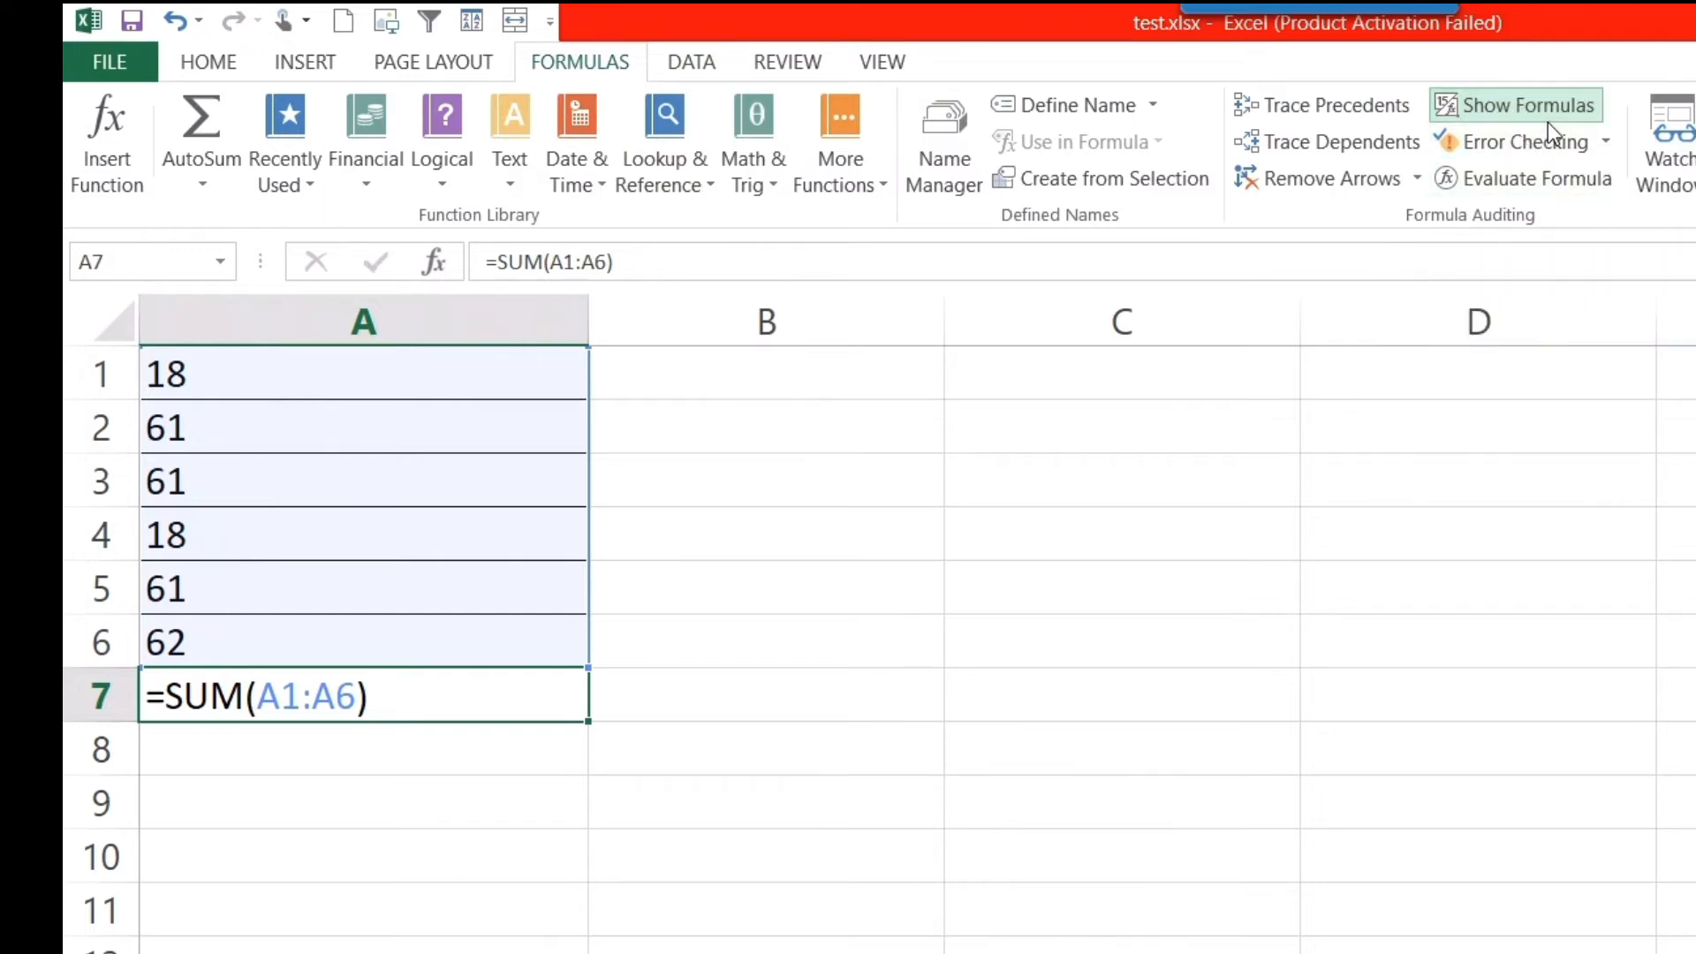
{"action": "left_click", "coordinate": [1492, 102]}
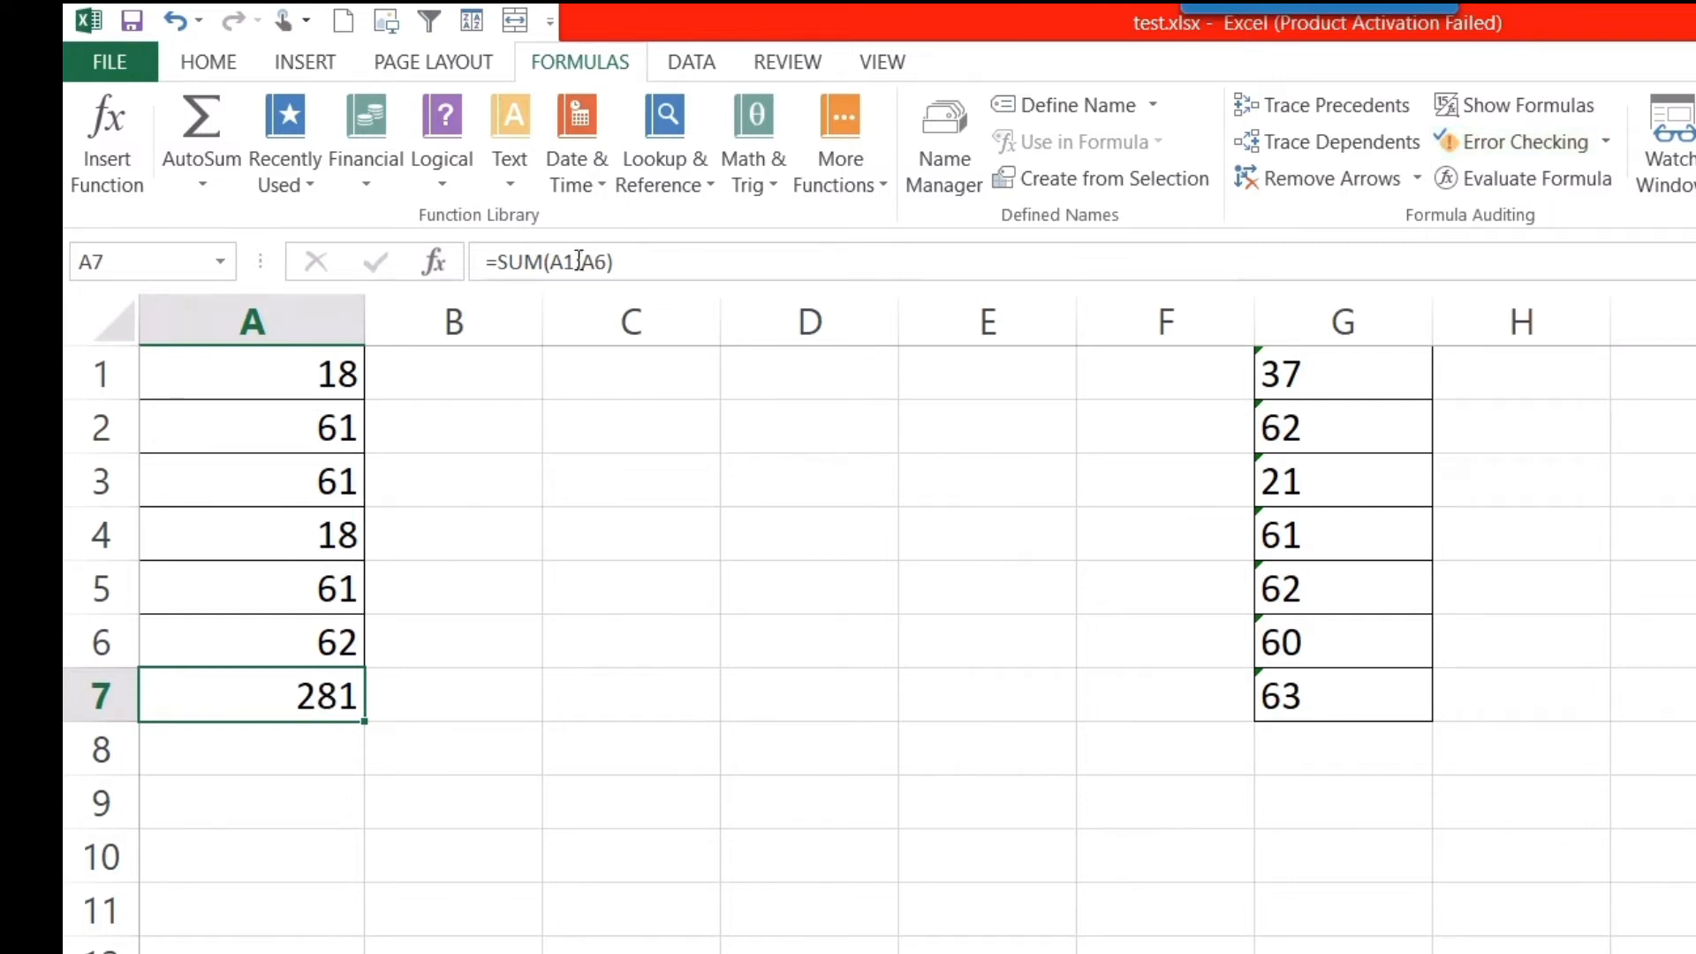
- Review the SUM formula in A7 in edit mode and leave it unaltered
{"action": "triple_click", "coordinate": [657, 258]}
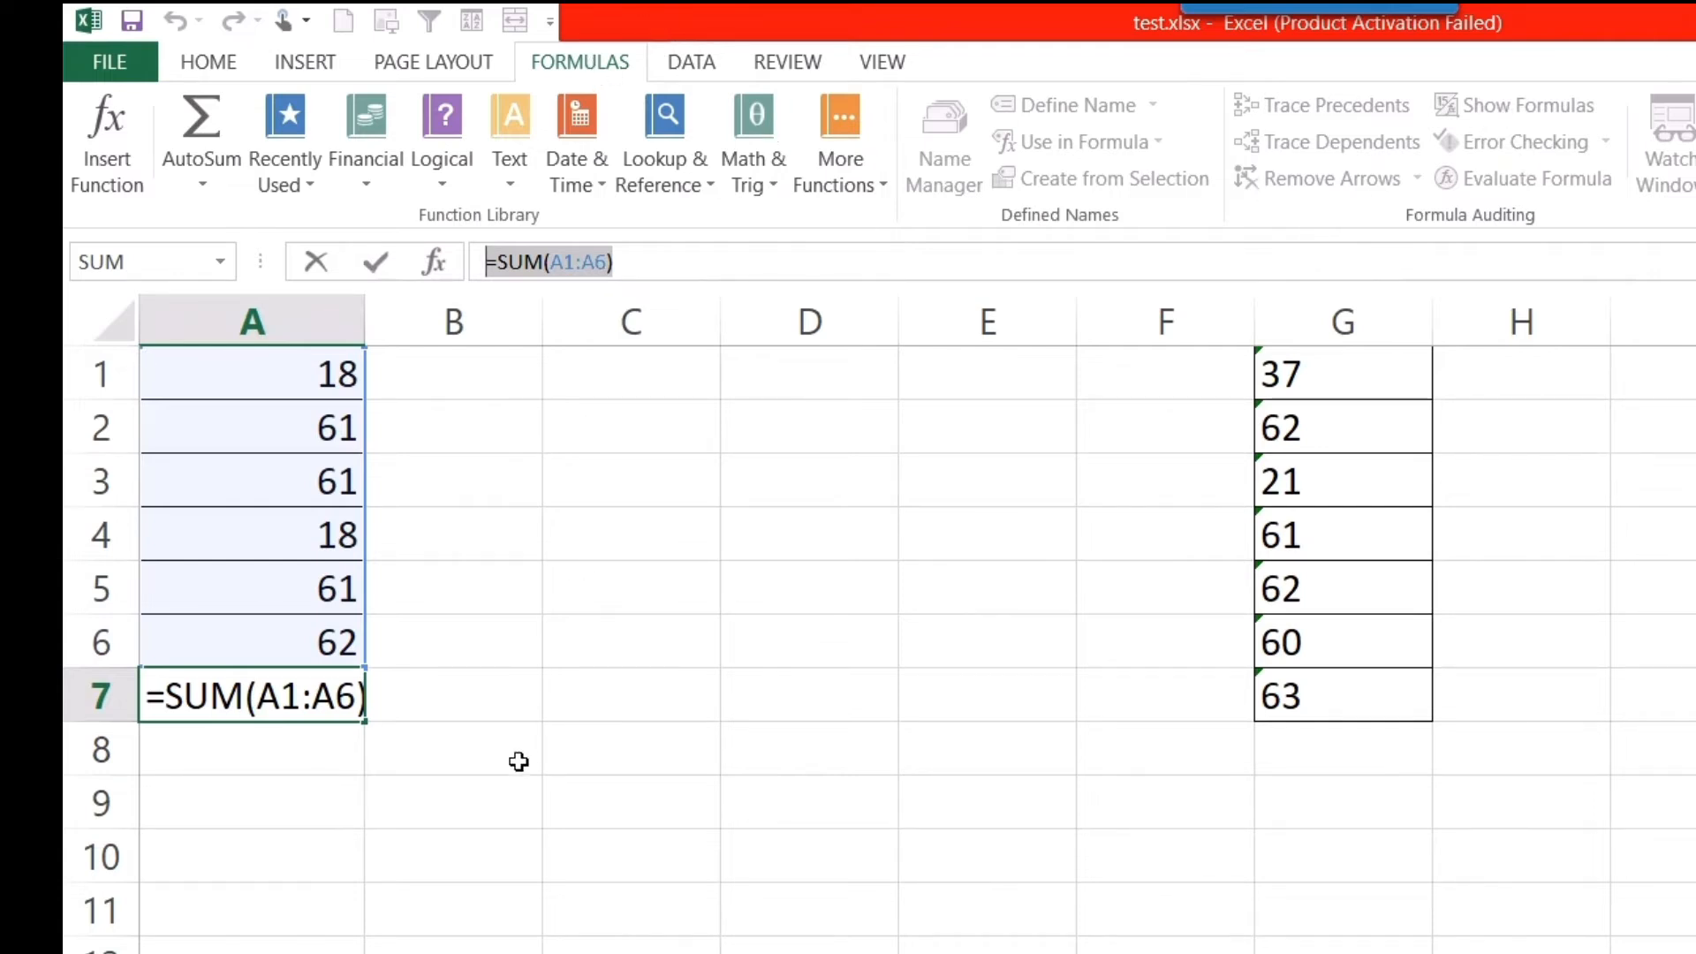
{"action": "key", "text": "Return"}
{"action": "left_click", "coordinate": [548, 777]}
{"action": "left_click", "coordinate": [284, 706]}
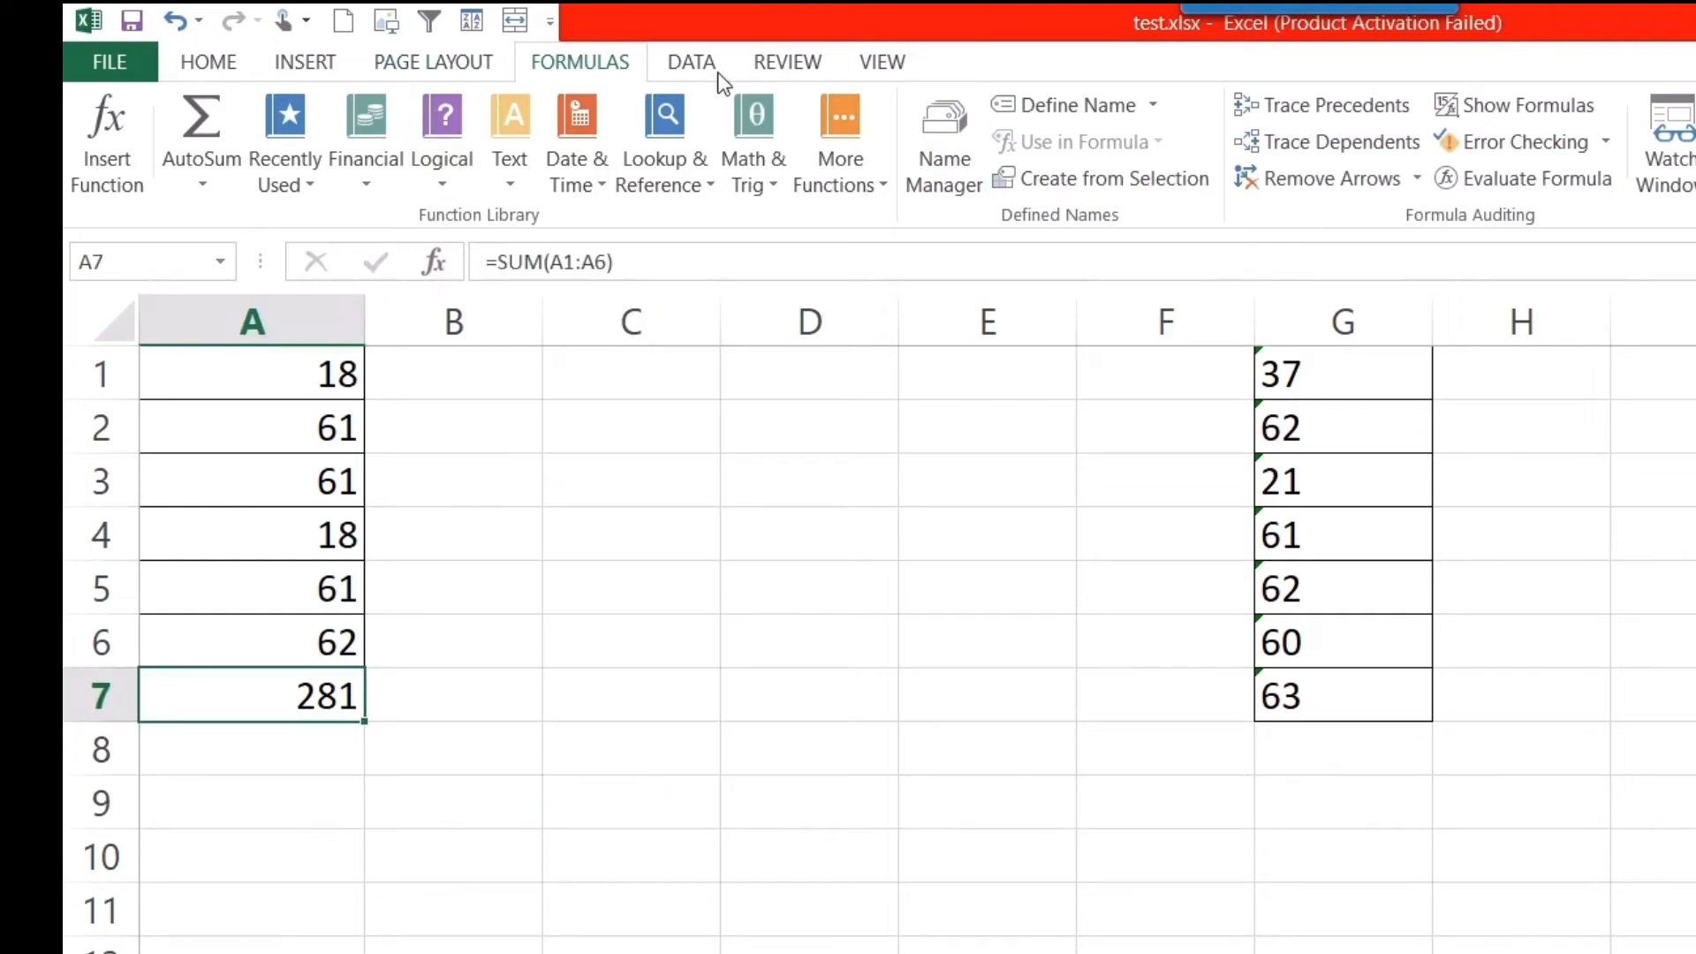
- Turn Show Formulas on and off again to compare how the worksheet displays the A7 formula
{"action": "left_click", "coordinate": [1503, 110]}
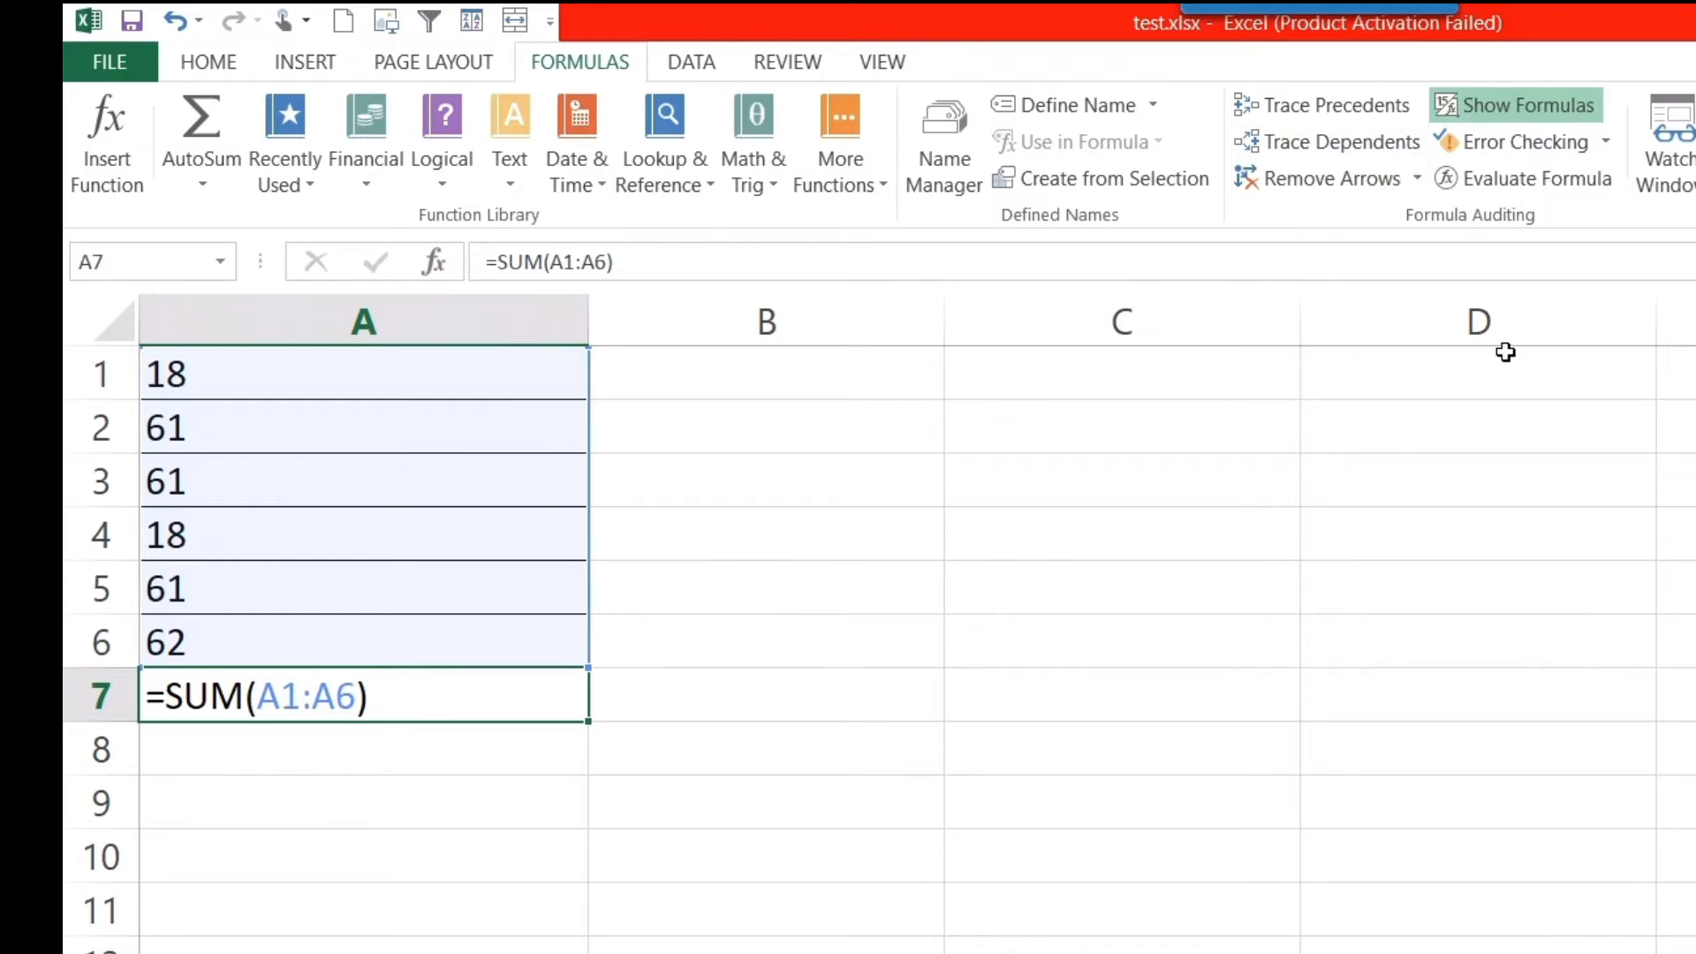
{"action": "left_click", "coordinate": [1480, 103]}
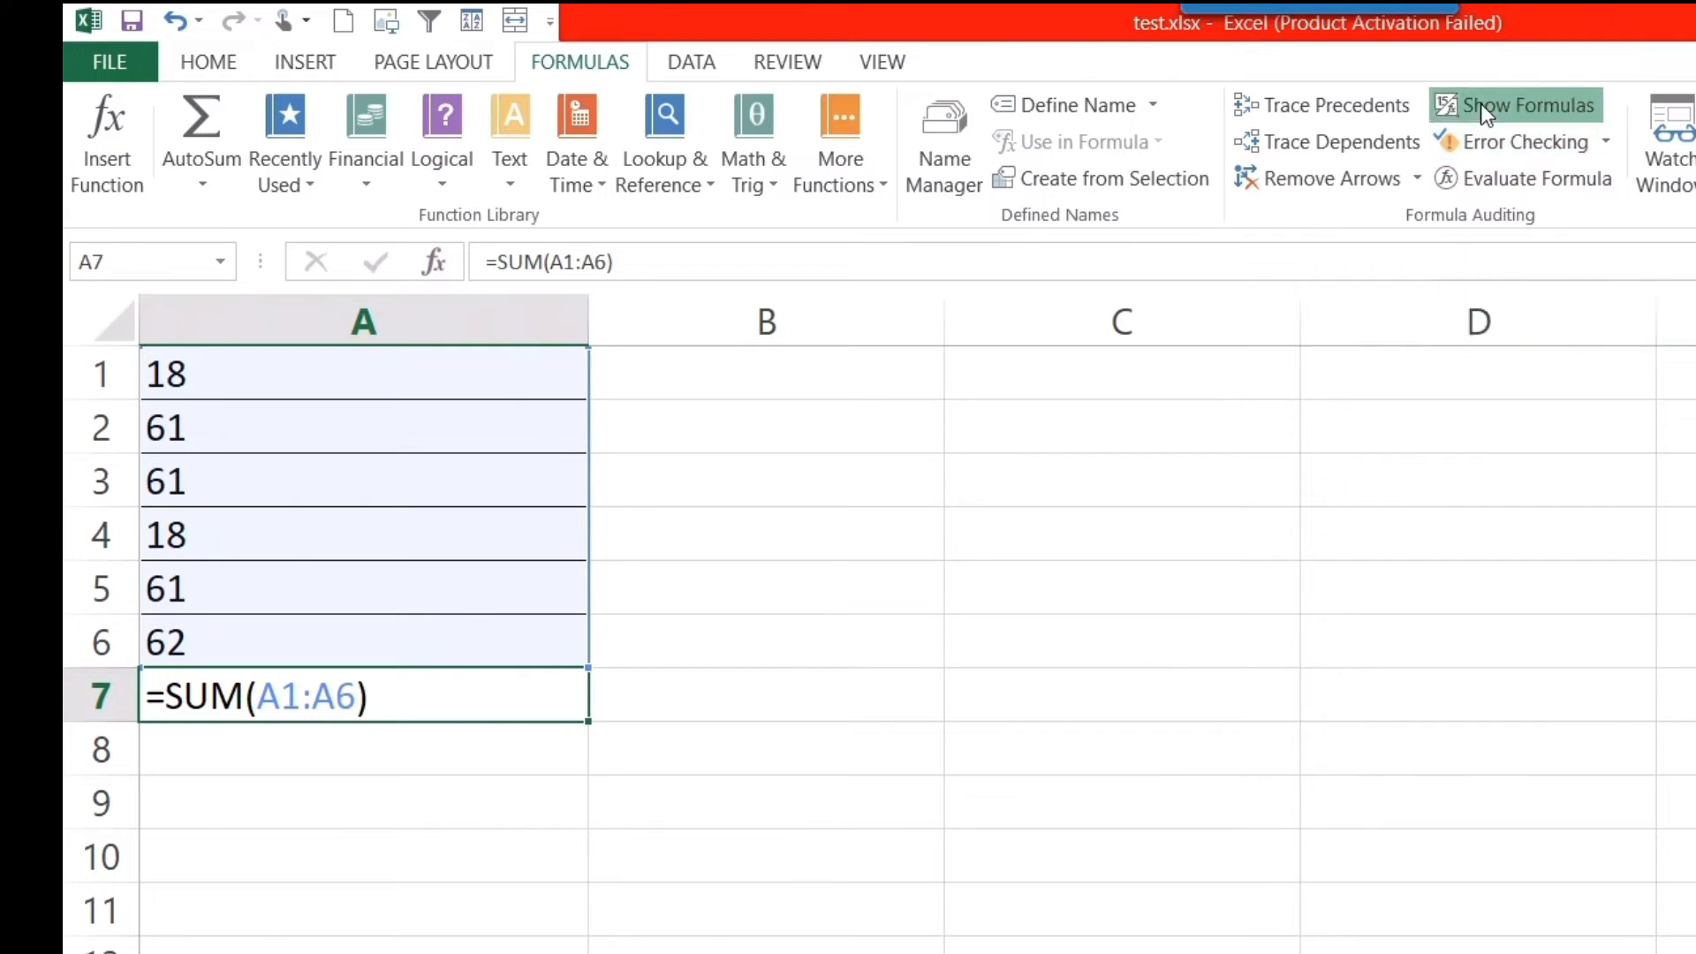
{"action": "left_click", "coordinate": [519, 915]}
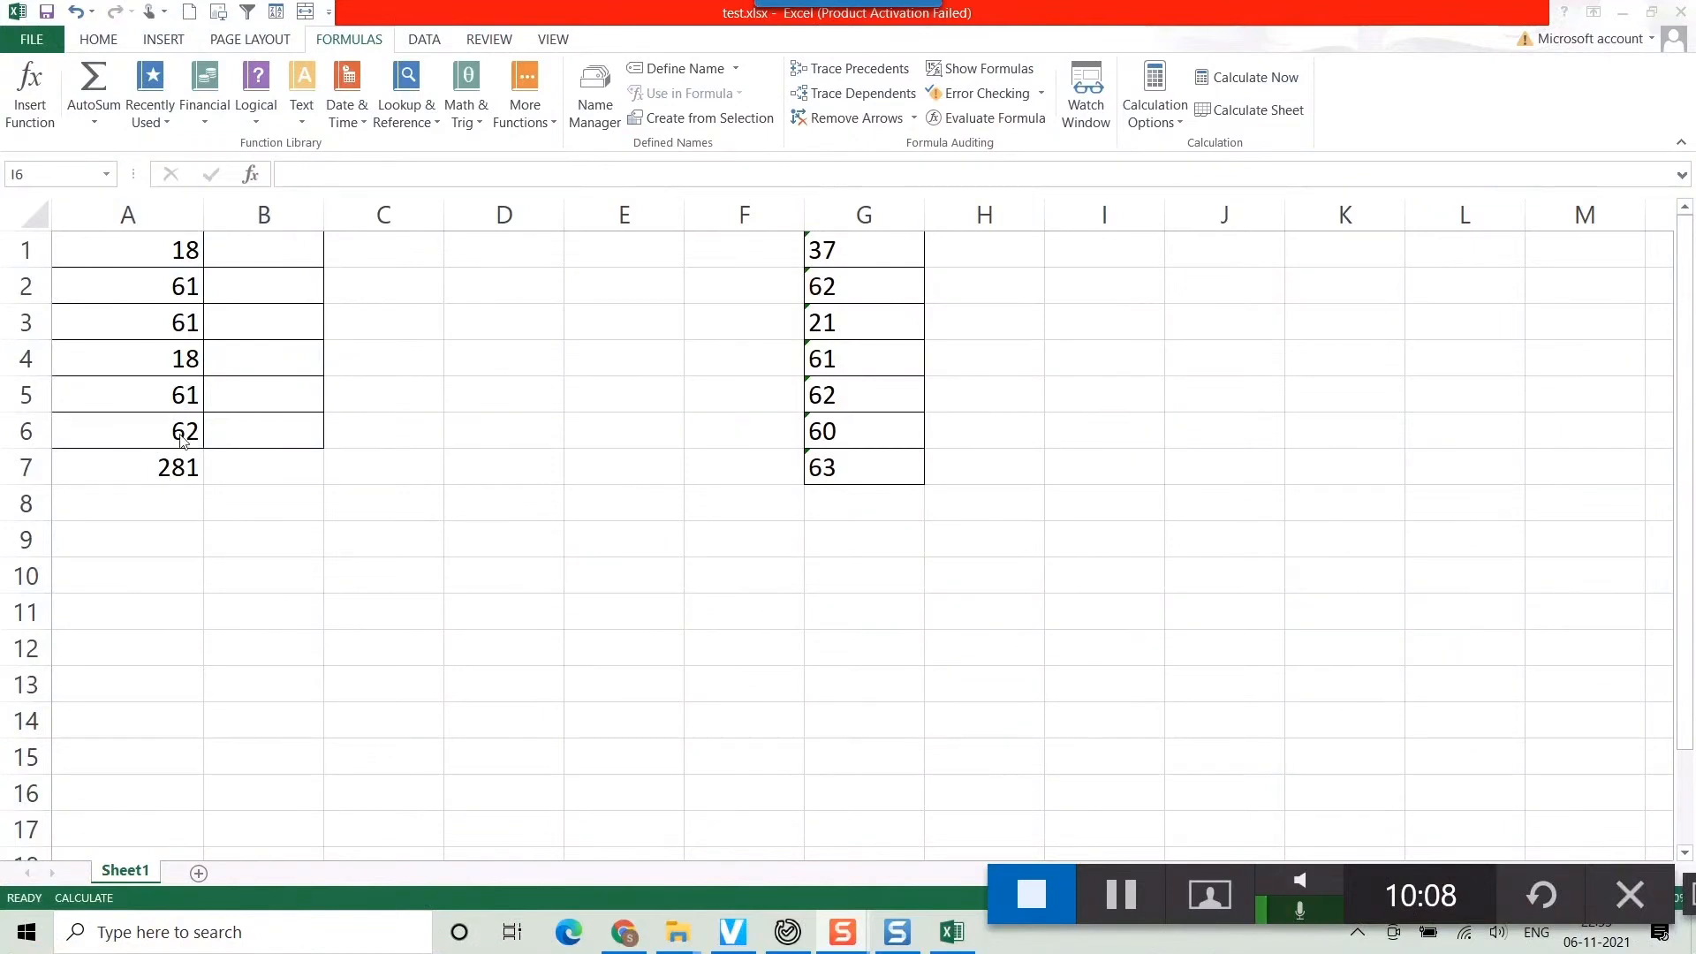
- Review the A7 formula and its source range A1:A6, and set the value in A5 to 10
{"action": "left_click", "coordinate": [173, 467]}
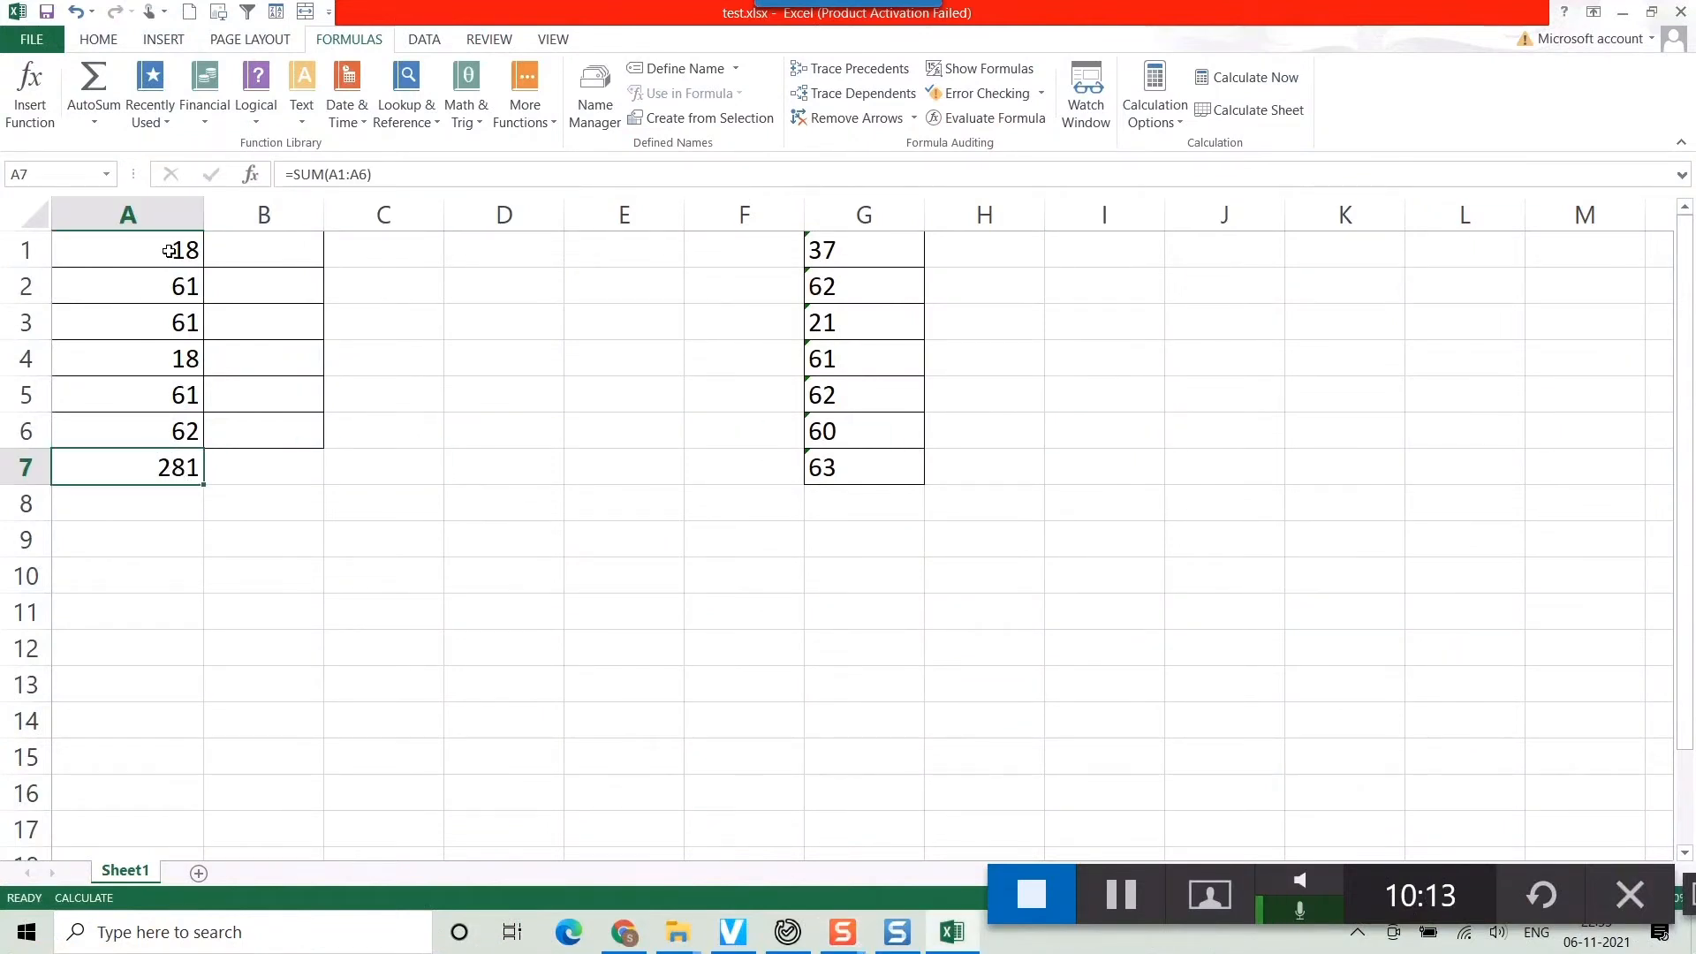
{"action": "left_click_drag", "start_coordinate": [169, 251], "coordinate": [162, 432]}
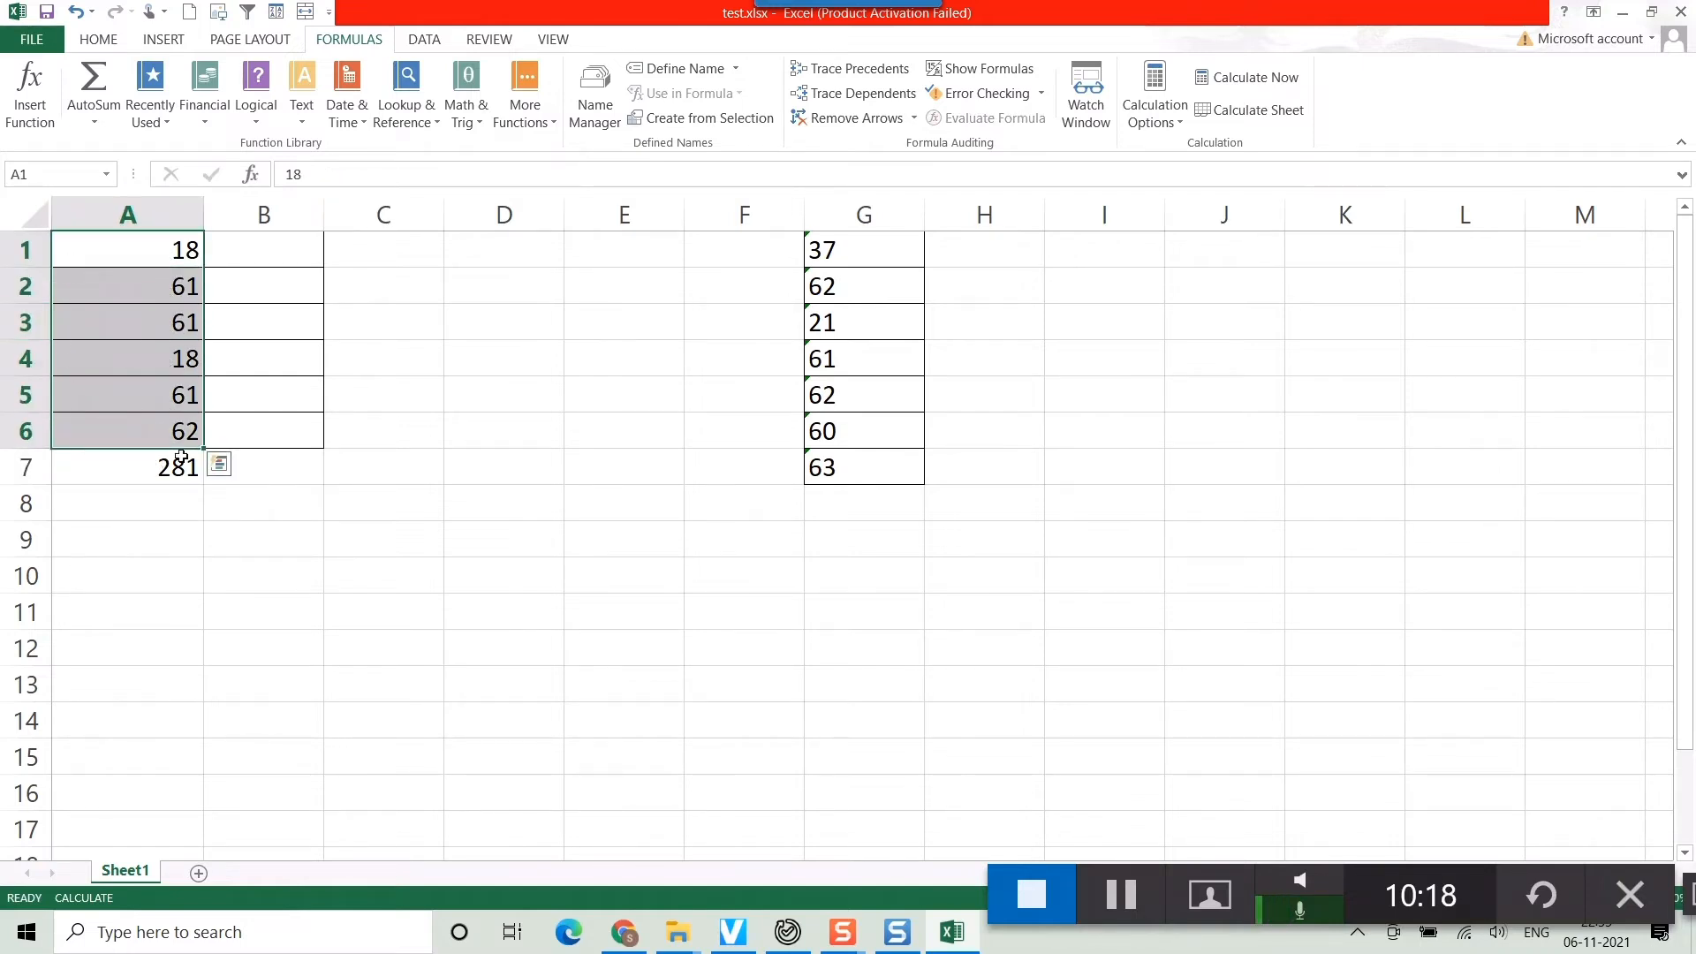
{"action": "left_click", "coordinate": [173, 463]}
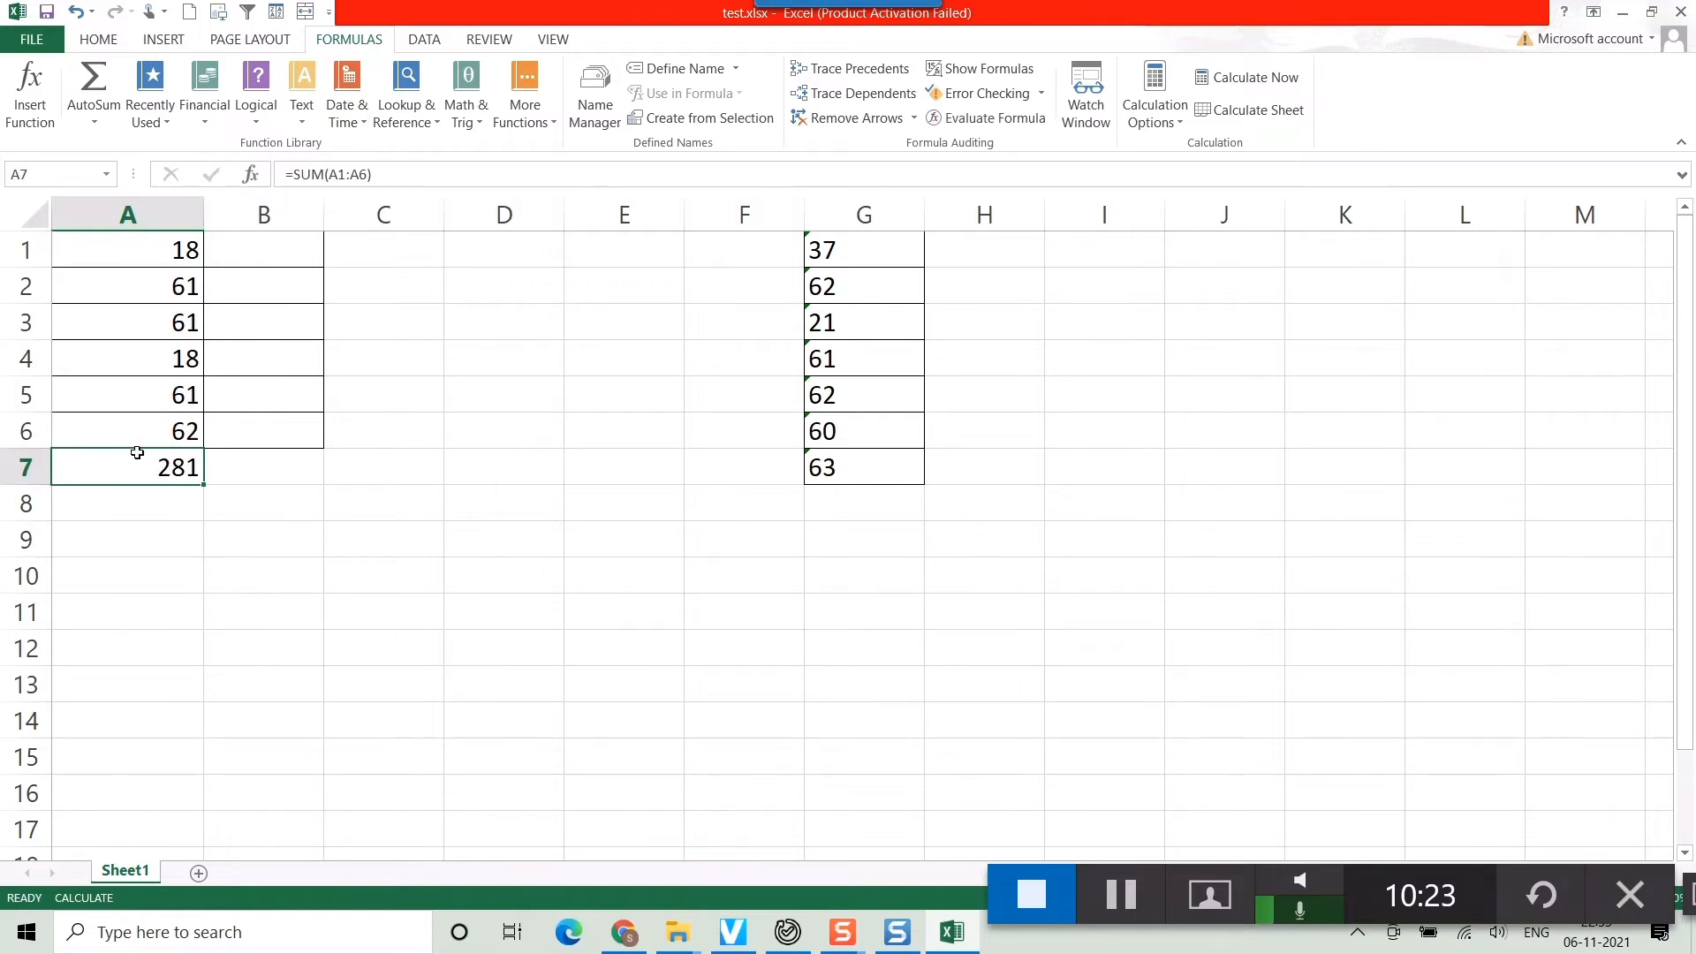
{"action": "left_click", "coordinate": [136, 395]}
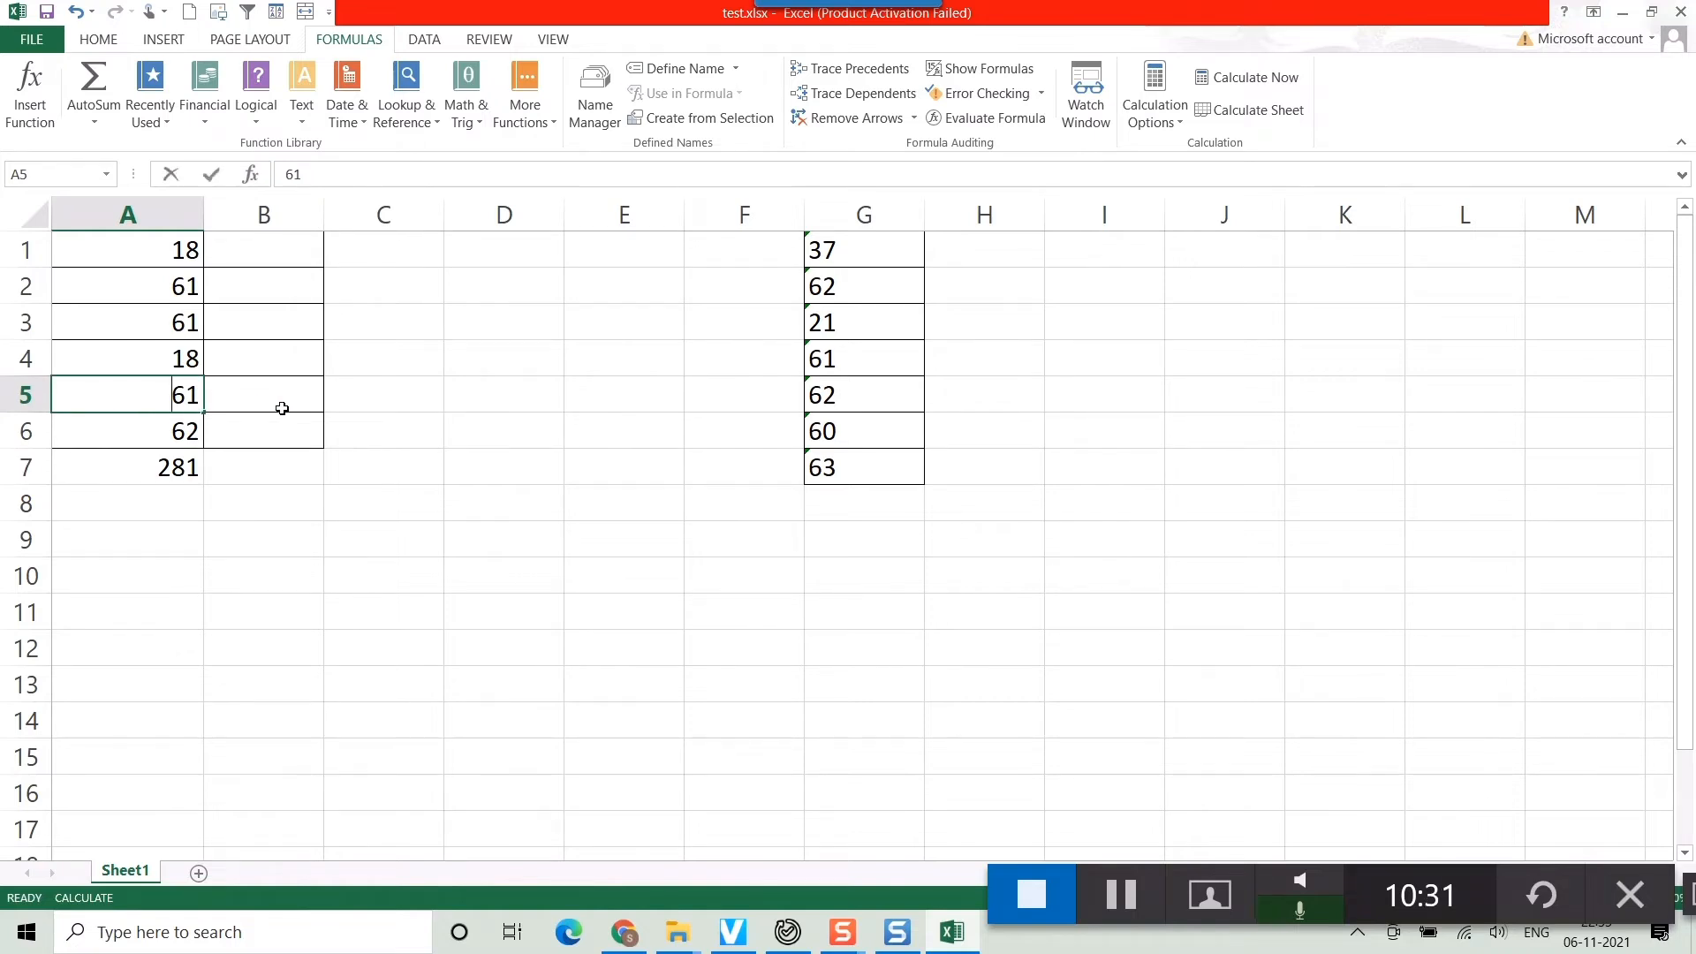
{"action": "type", "text": "10"}
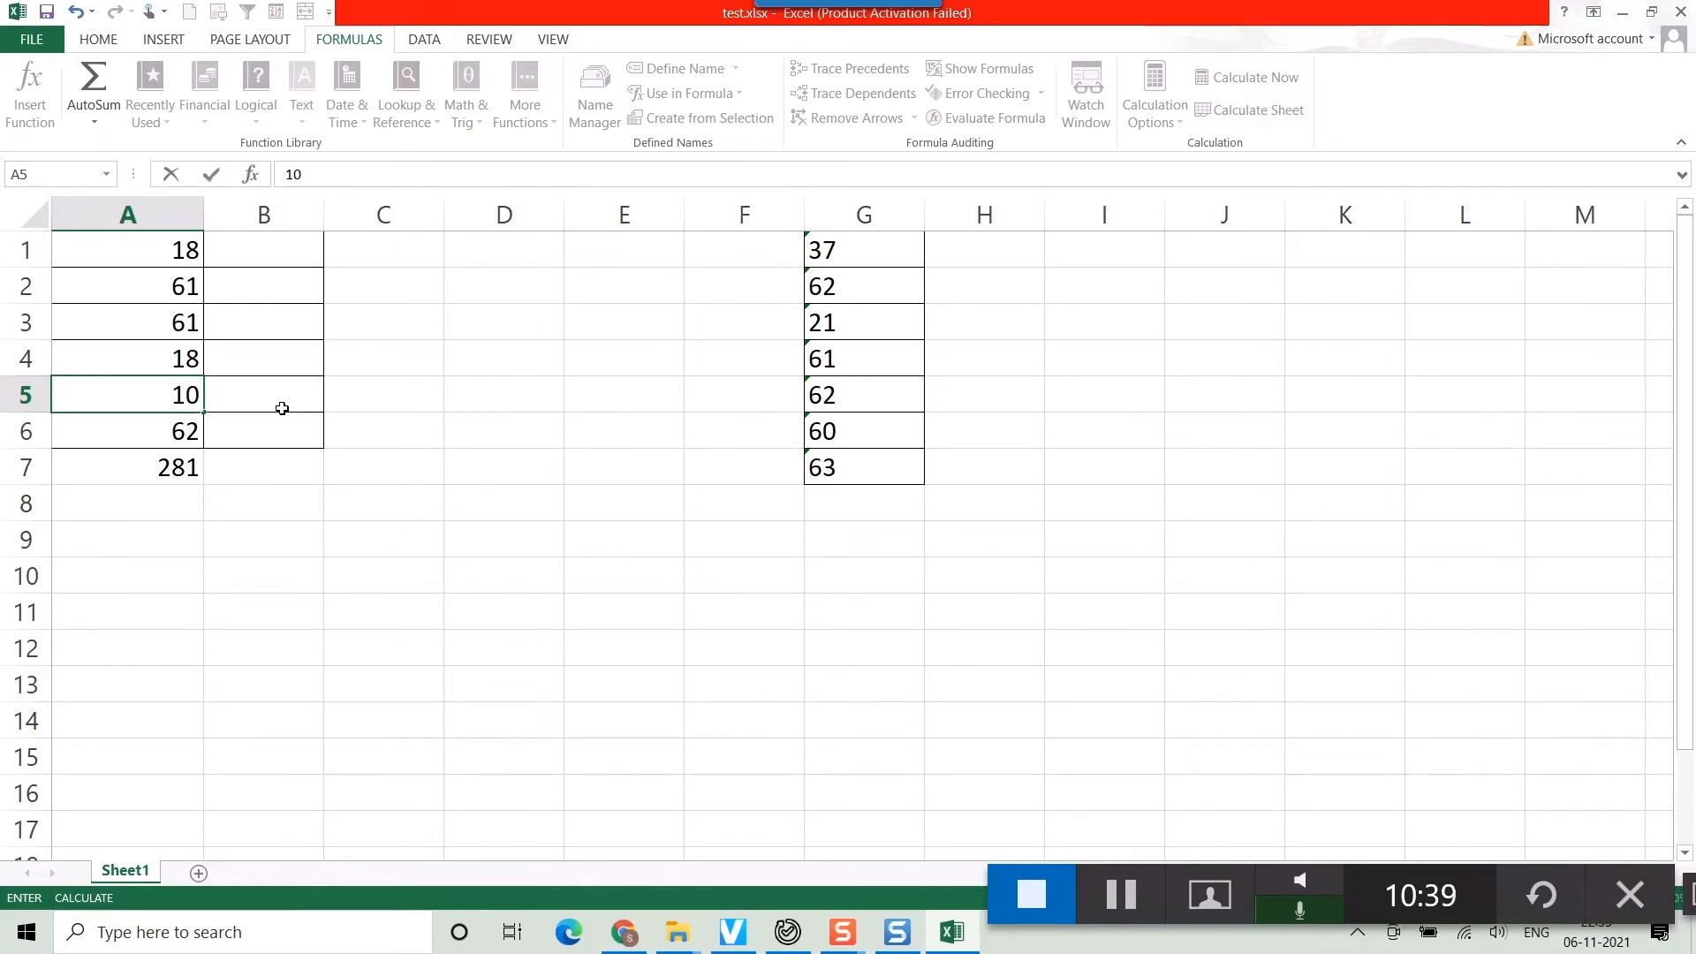
{"action": "key", "text": "Return"}
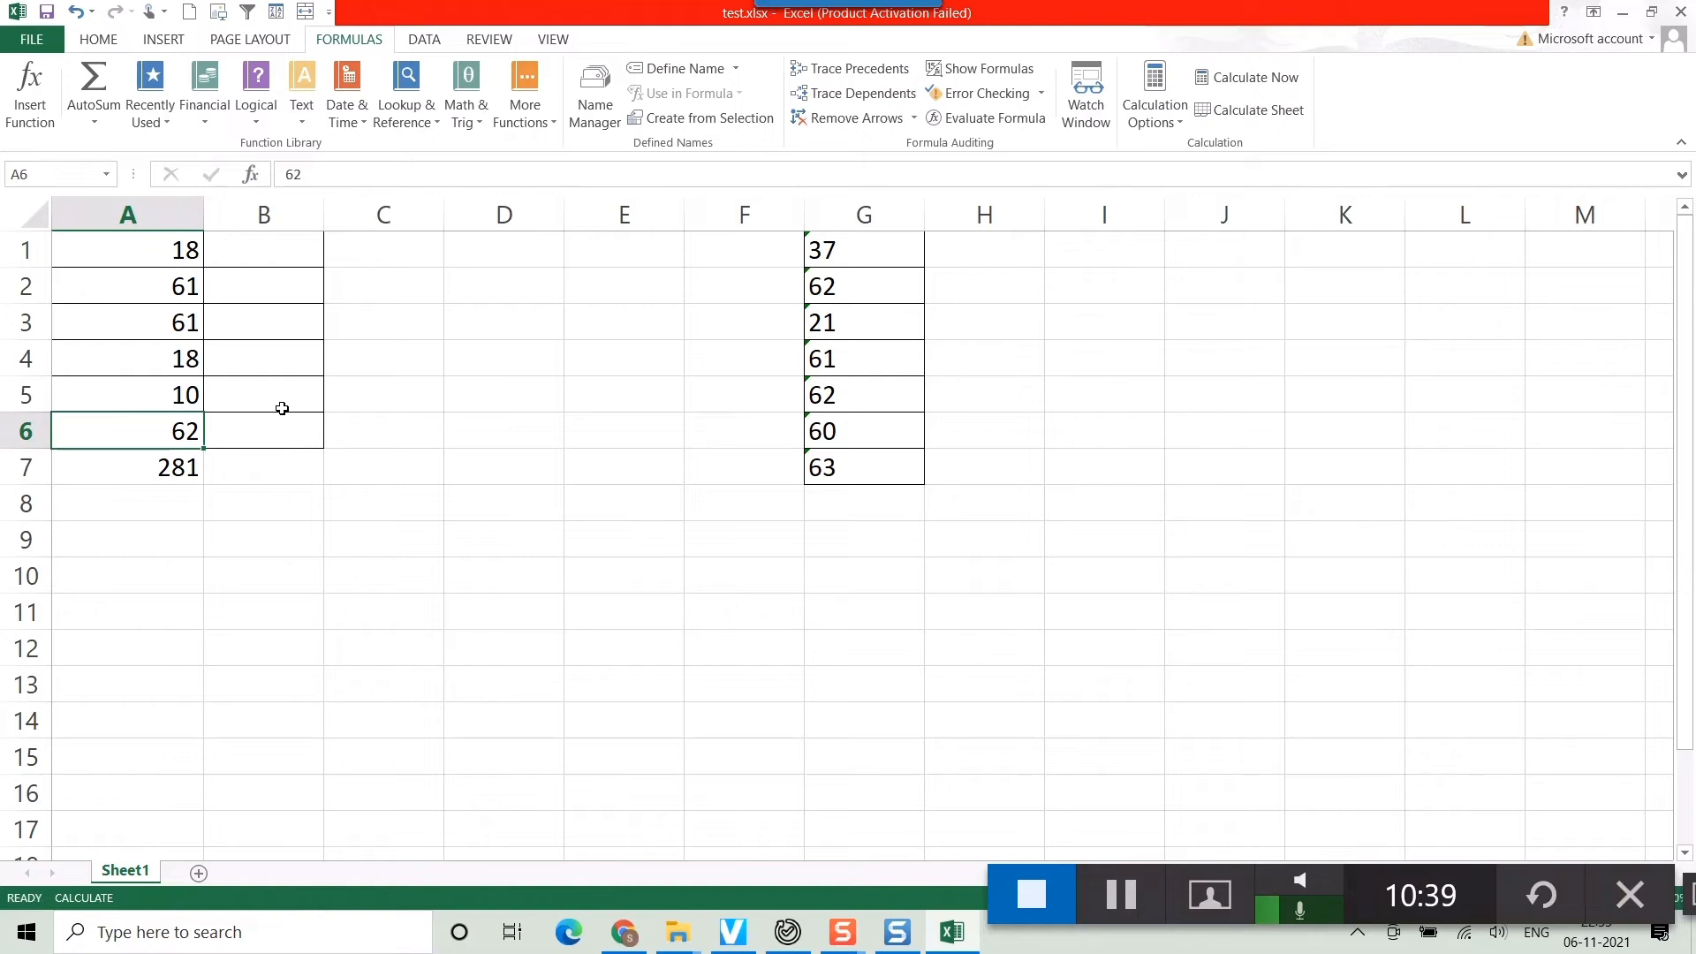
- Change the workbook's calculation mode to Automatic so that the A7 total recalculates
{"action": "left_click", "coordinate": [155, 471]}
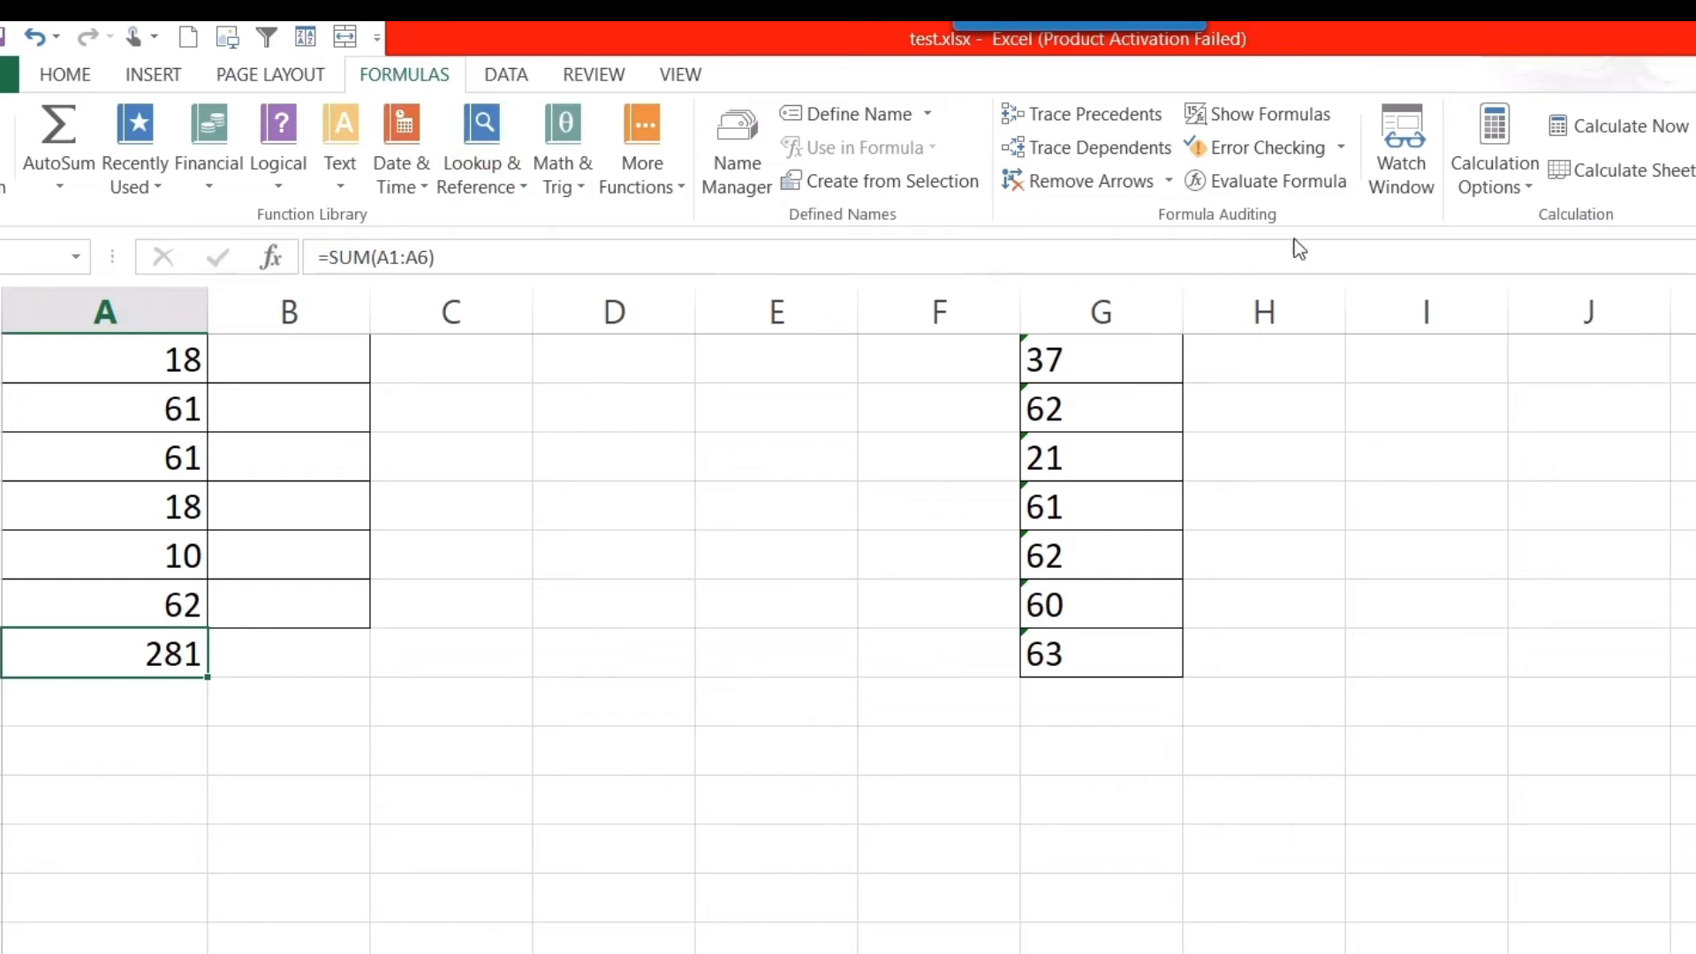
{"action": "left_click", "coordinate": [1530, 191]}
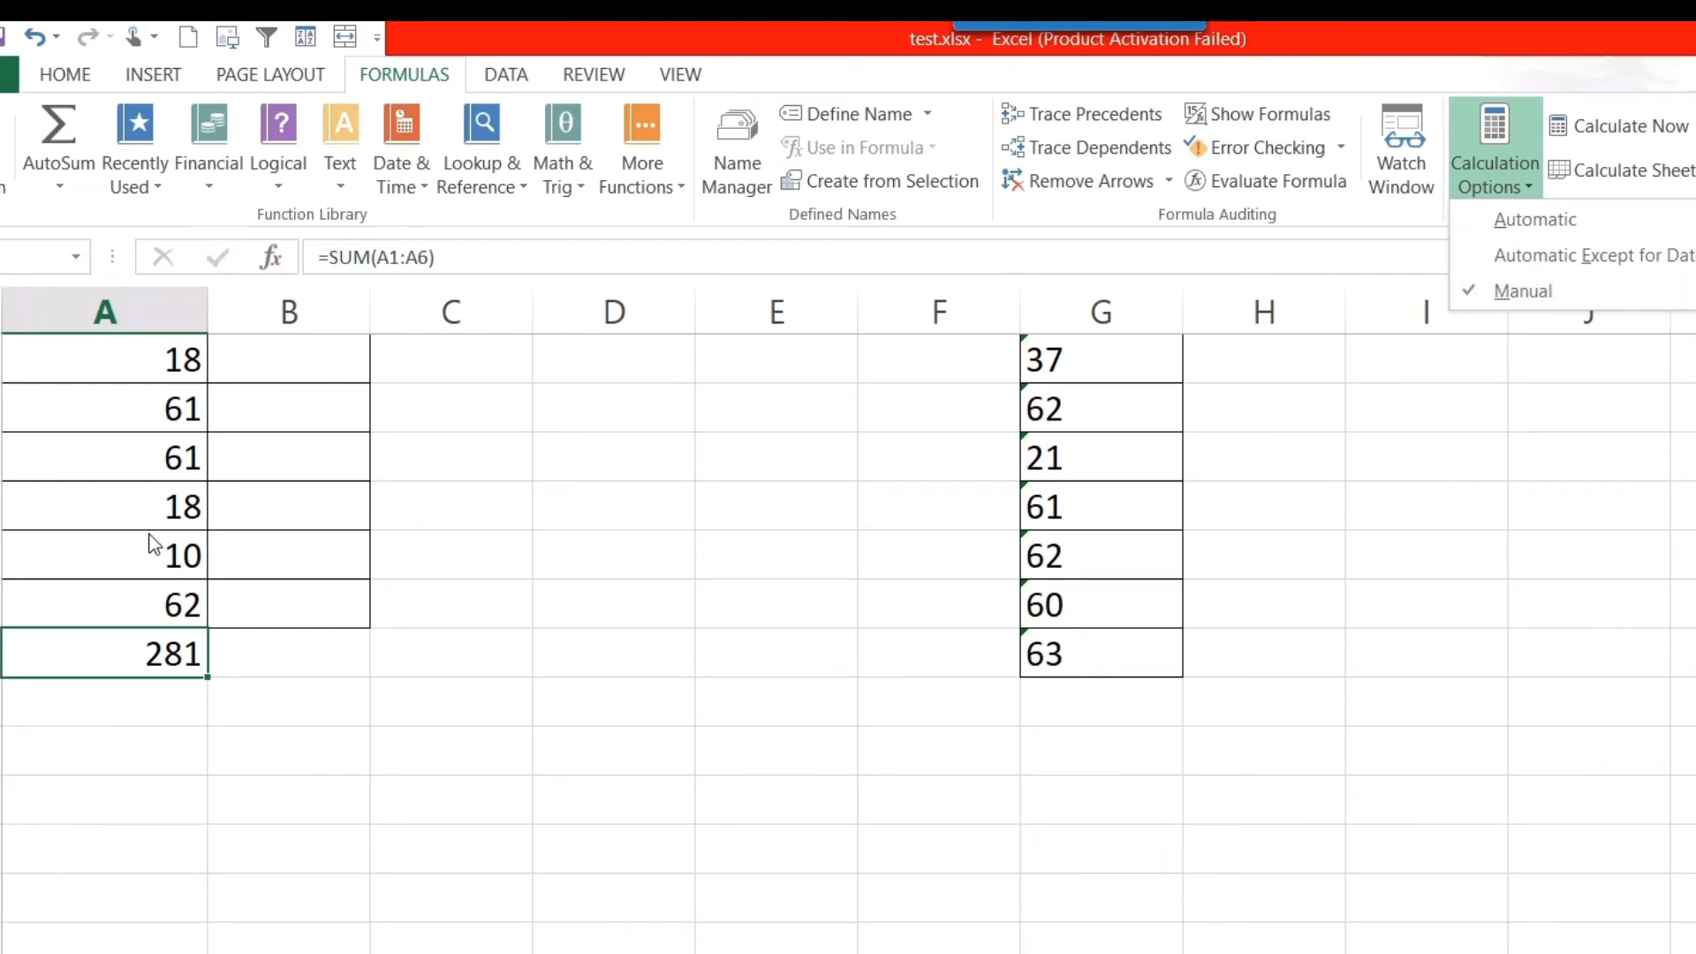
{"action": "left_click", "coordinate": [1512, 227]}
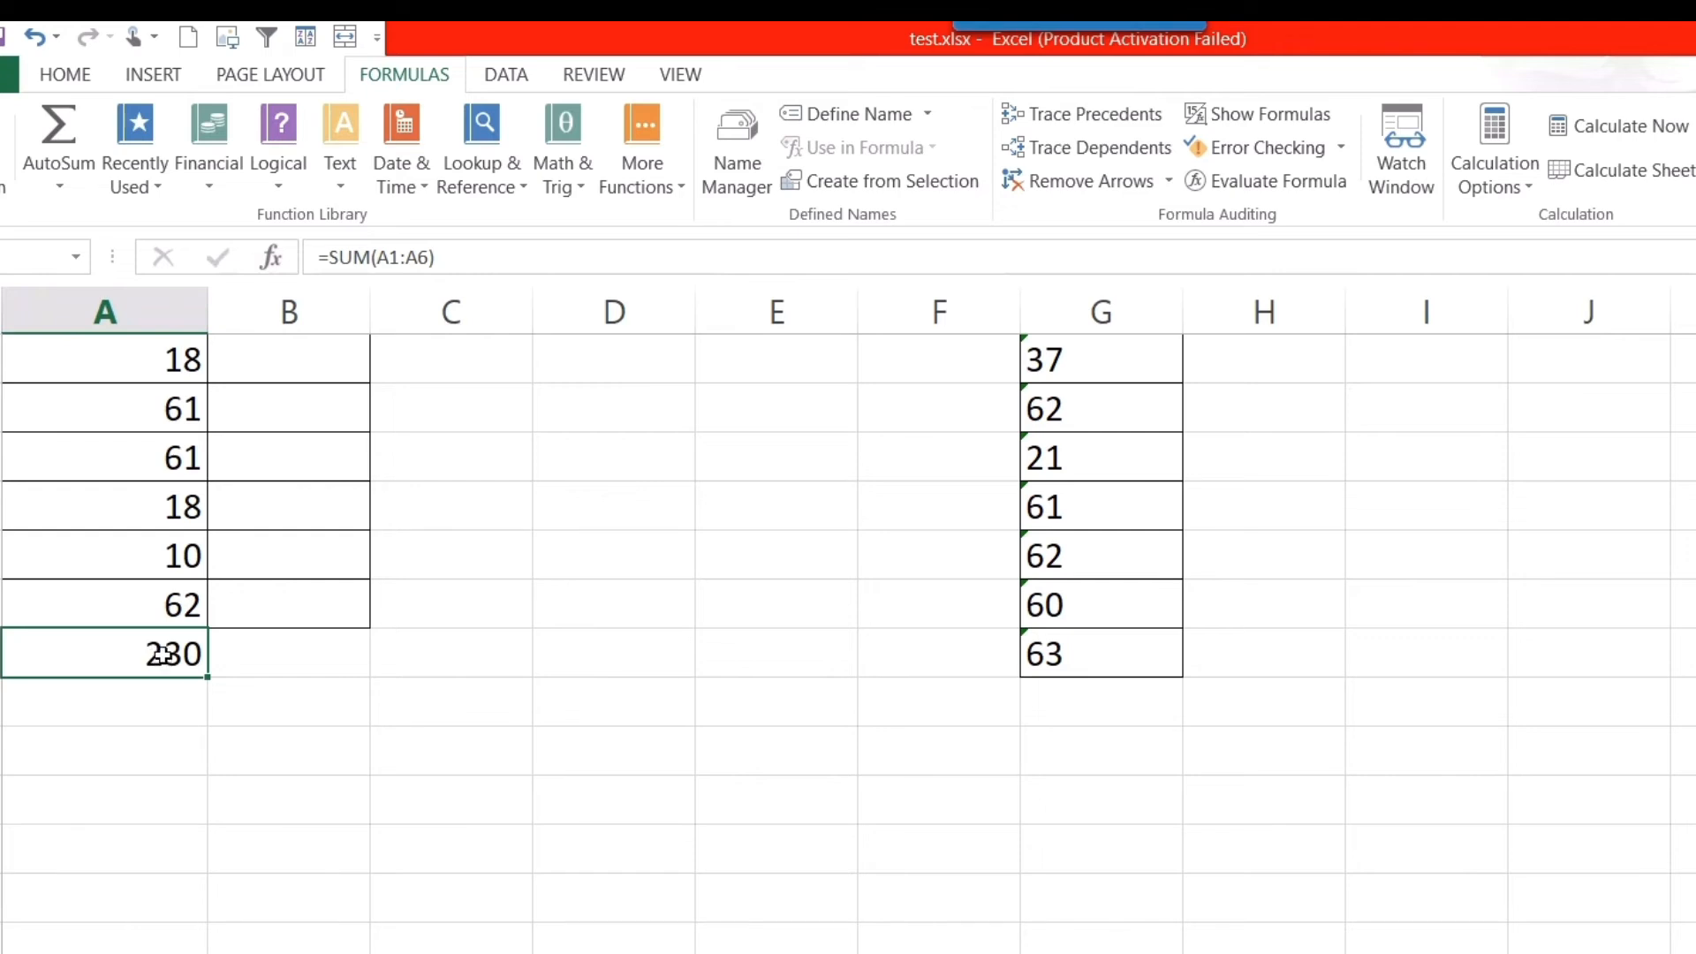
- Set the value in A5 to 61 to test automatic recalculation of the total
{"action": "left_click", "coordinate": [147, 554]}
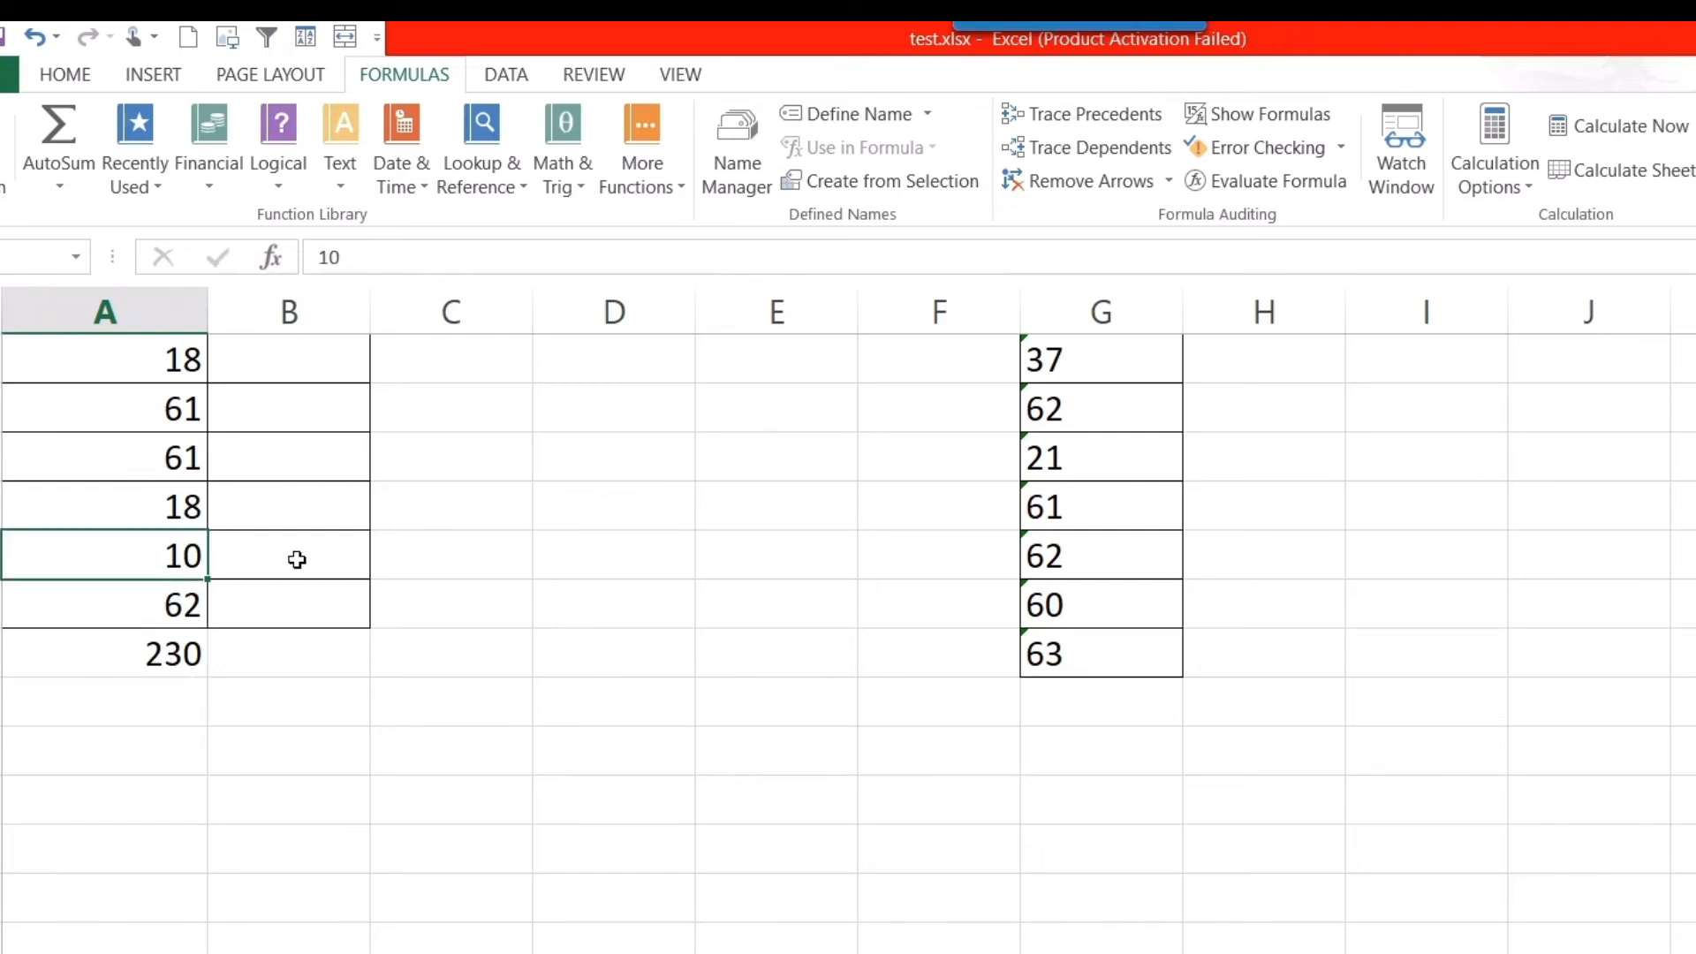
{"action": "type", "text": "61"}
{"action": "key", "text": "Return"}
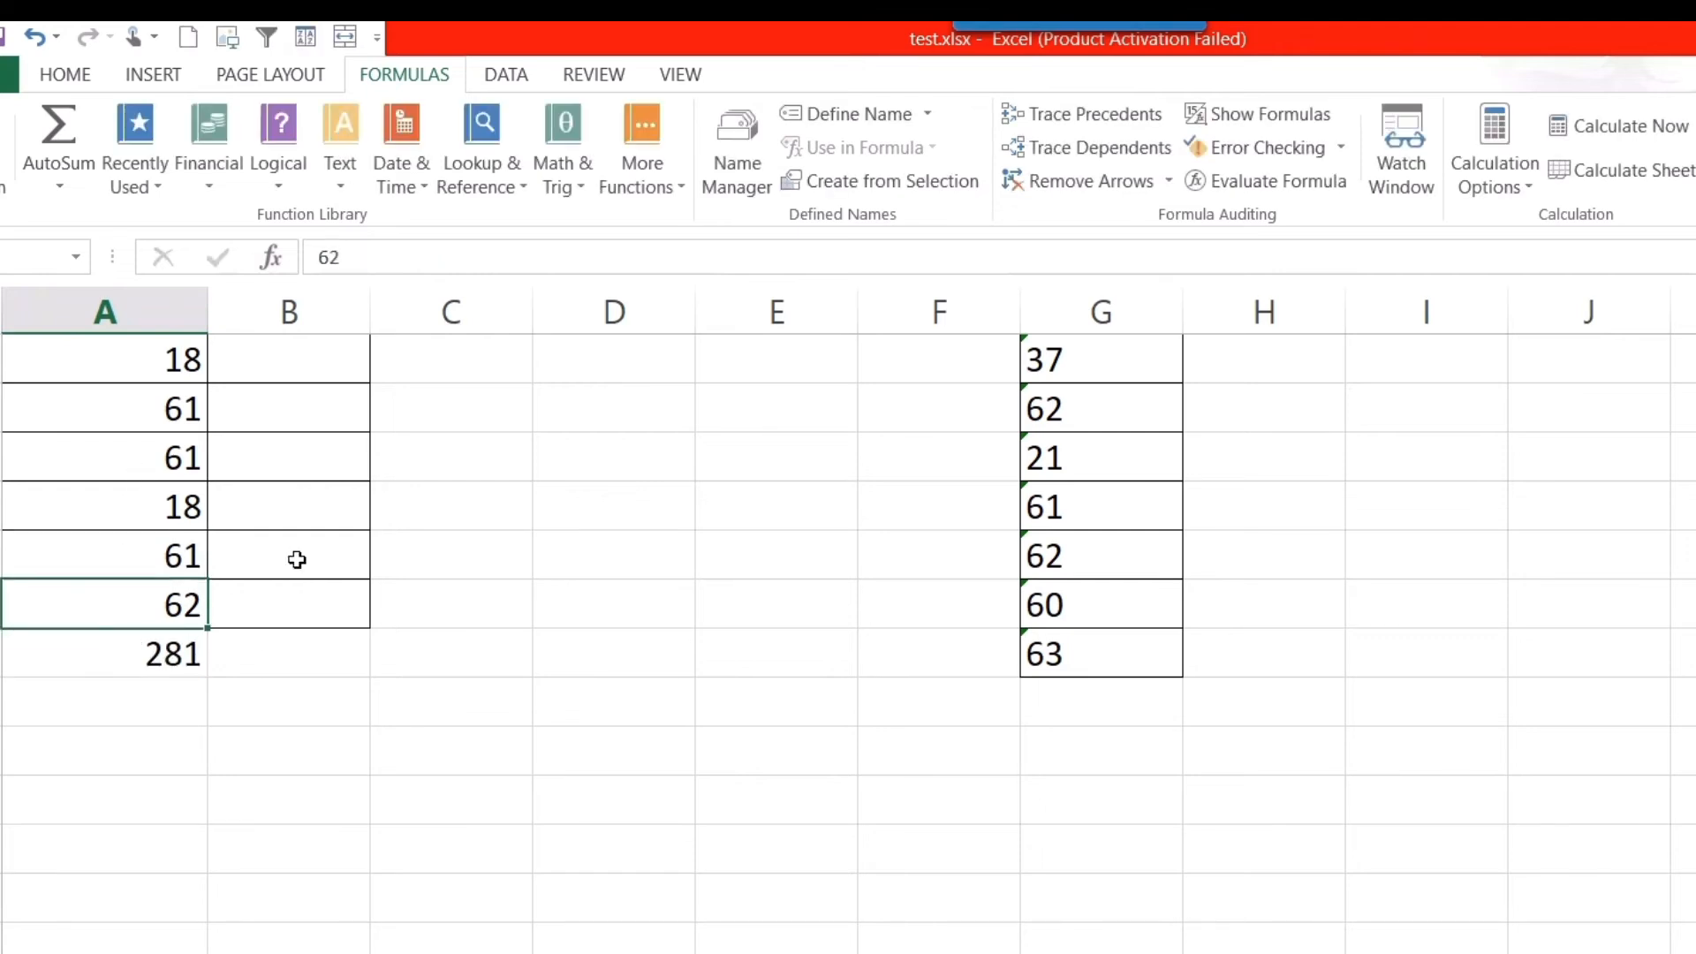
- Review the calculation mode choices available for the workbook
{"action": "left_click", "coordinate": [668, 540]}
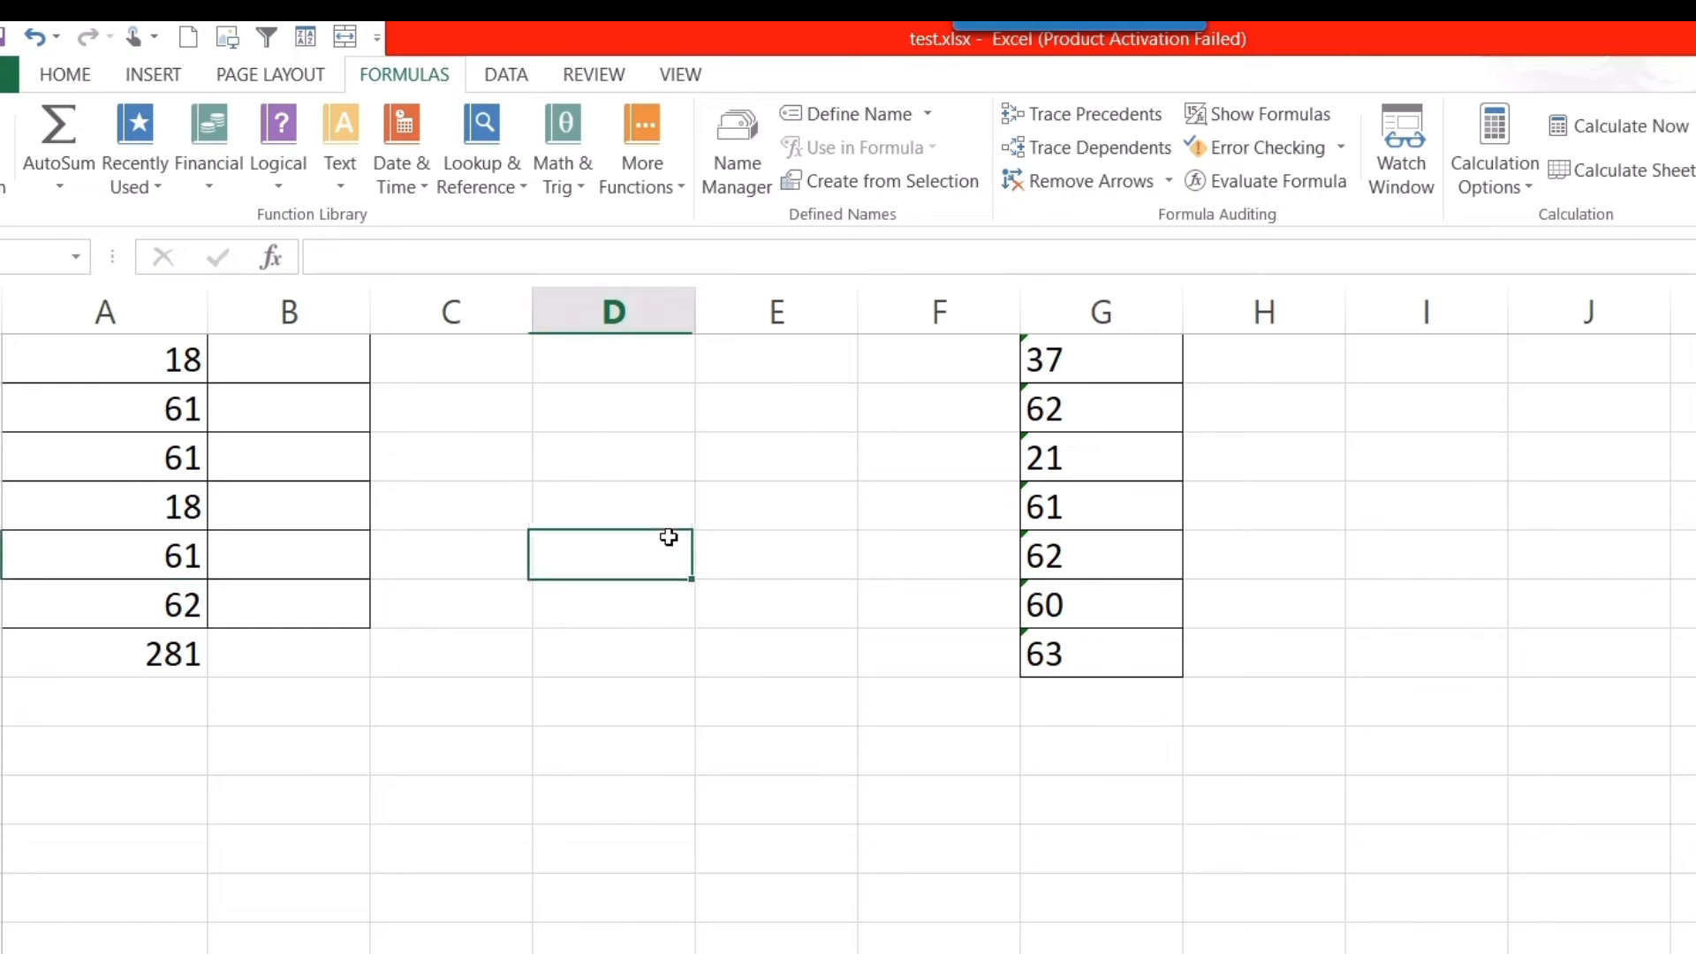
{"action": "left_click", "coordinate": [1538, 184]}
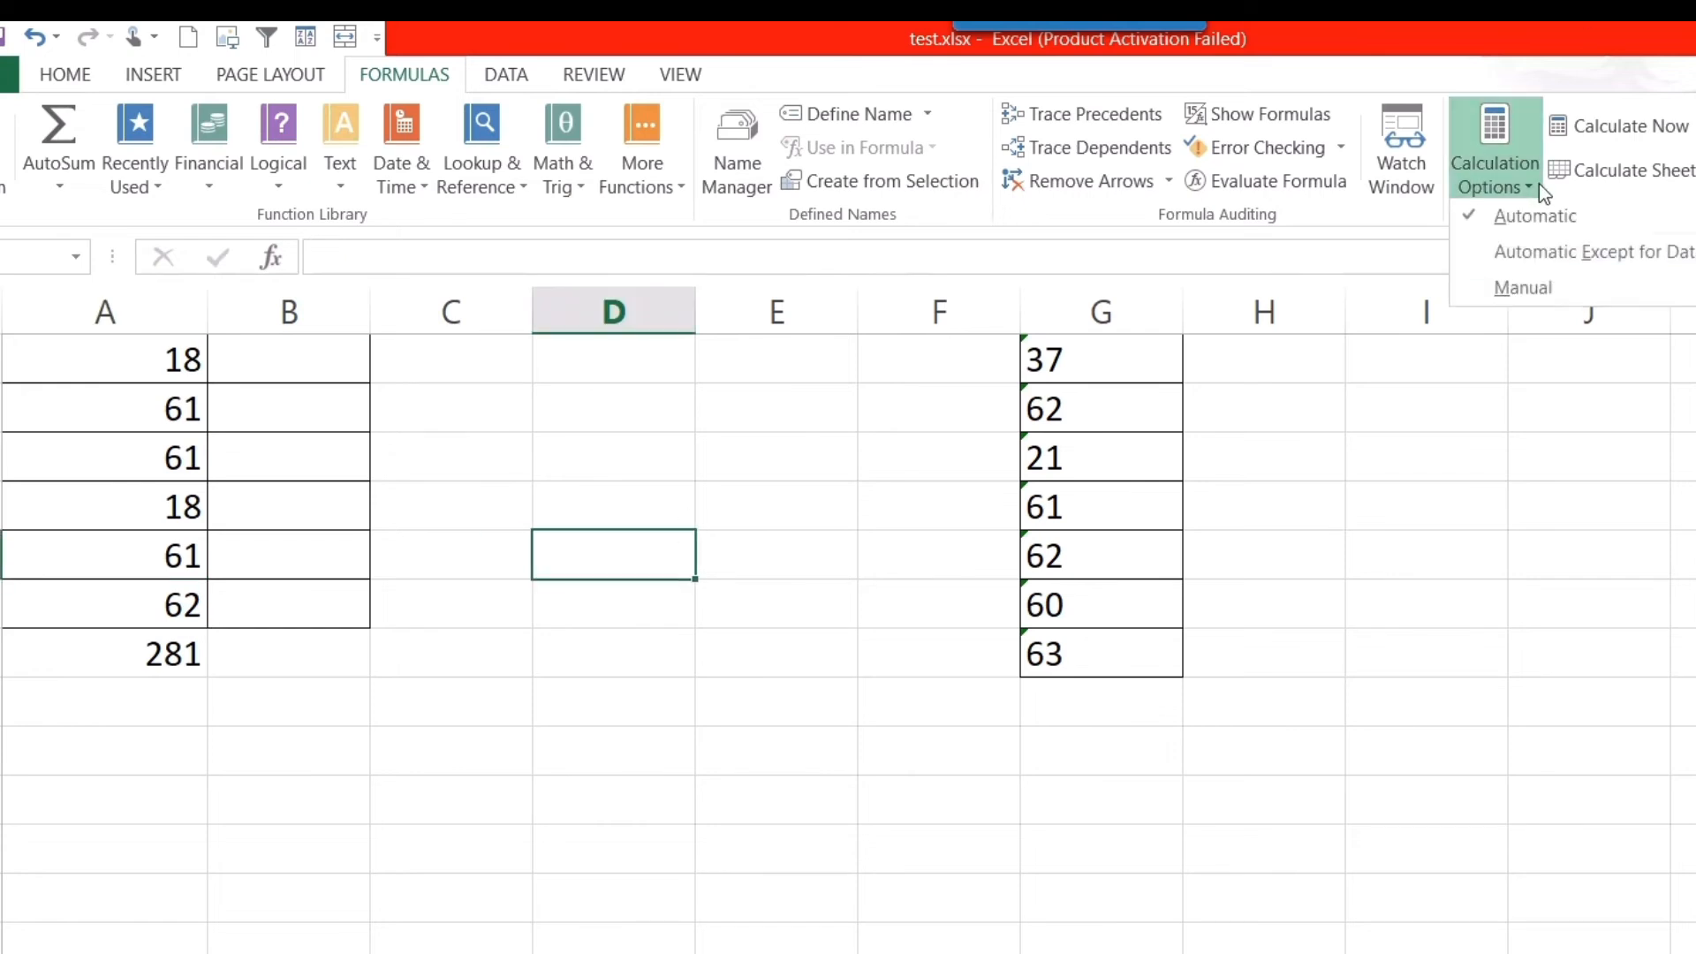
{"action": "left_click", "coordinate": [1532, 265]}
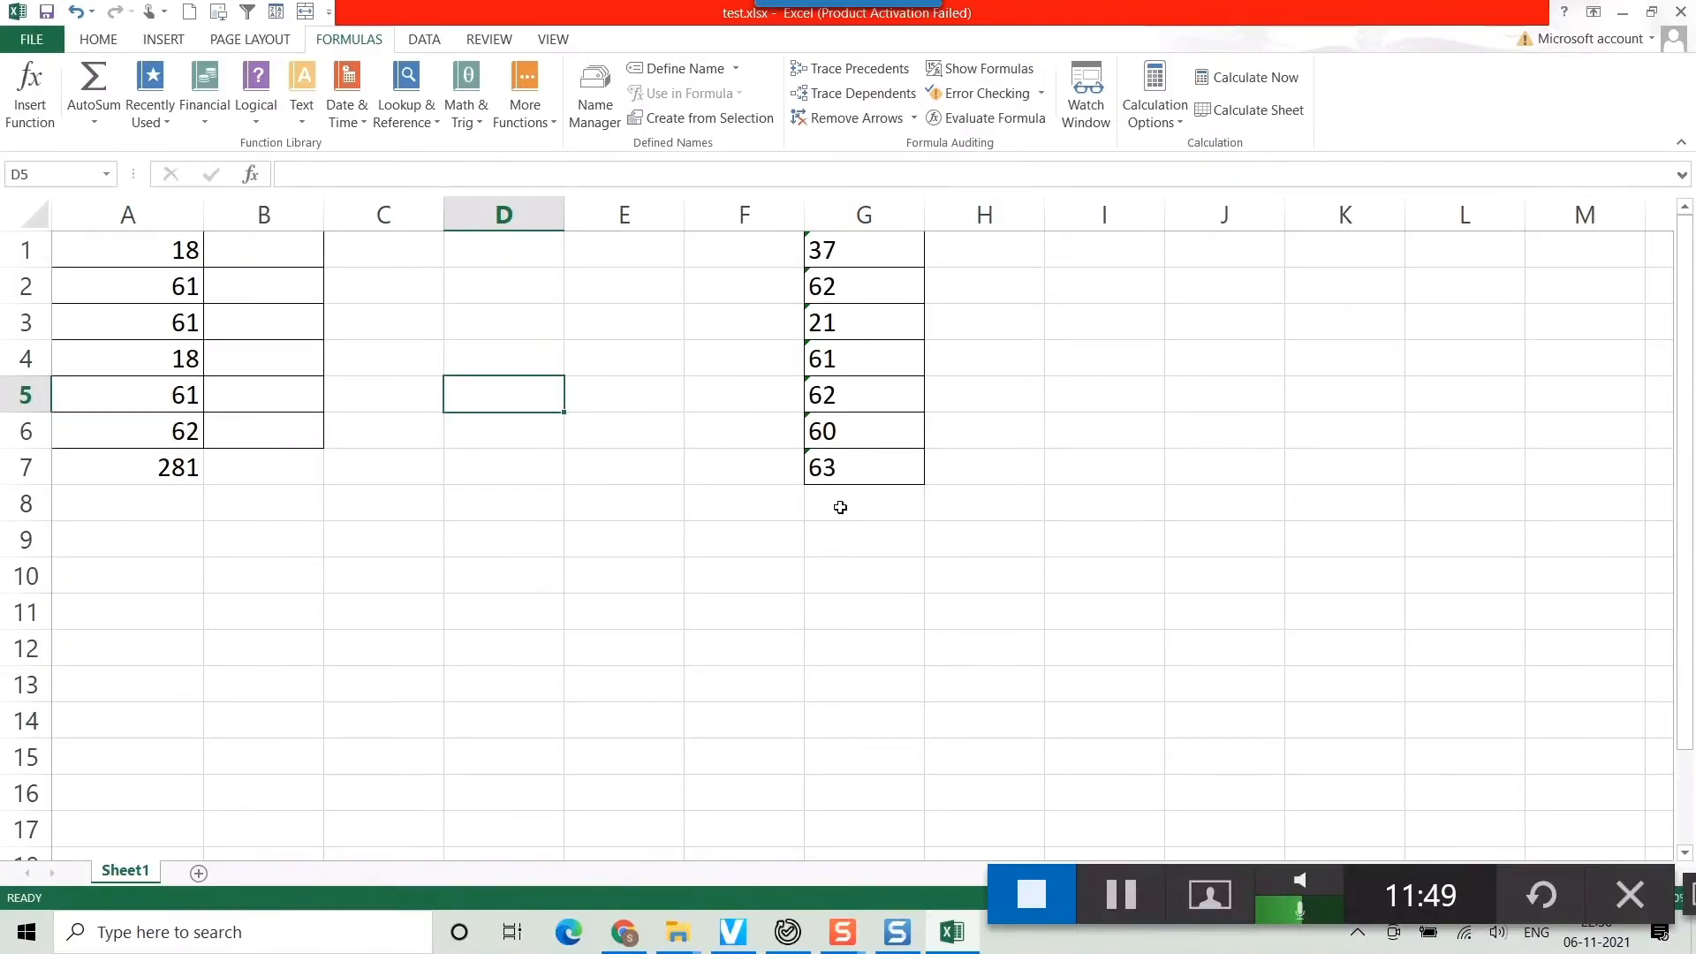
- Enter the formula =SUM(G1:G7) in cell G8 to total the values in column G
{"action": "left_click_drag", "start_coordinate": [1068, 355], "coordinate": [1071, 538]}
{"action": "left_click_drag", "start_coordinate": [842, 384], "coordinate": [837, 464]}
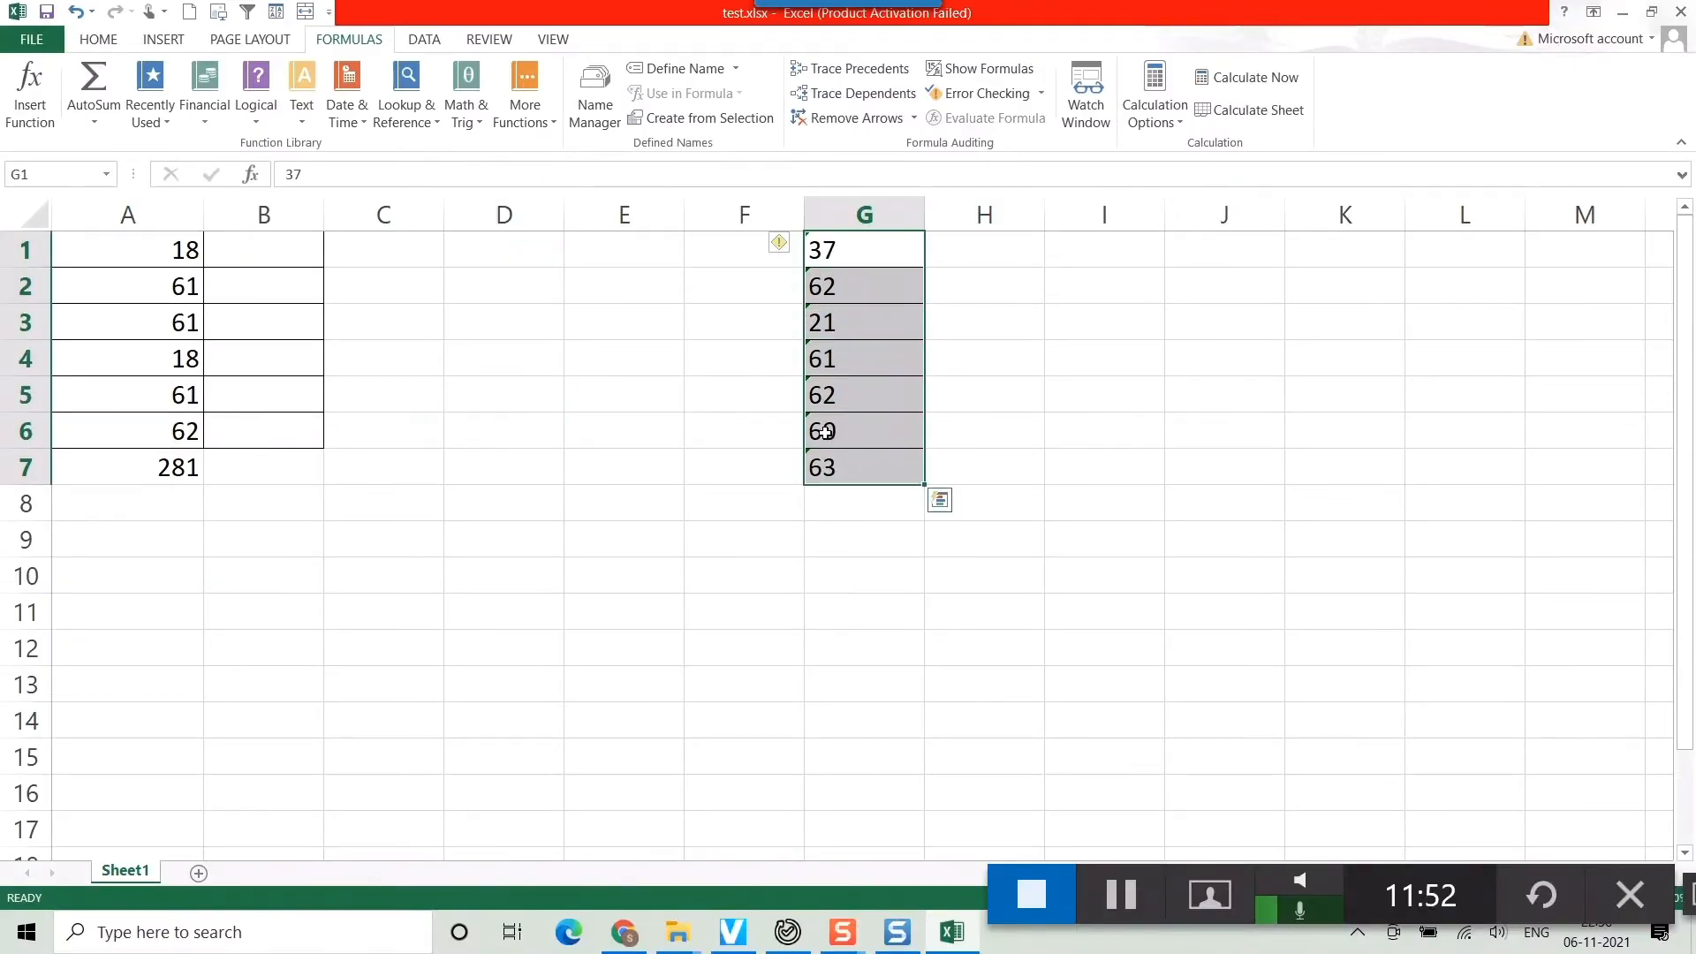
{"action": "left_click", "coordinate": [842, 503]}
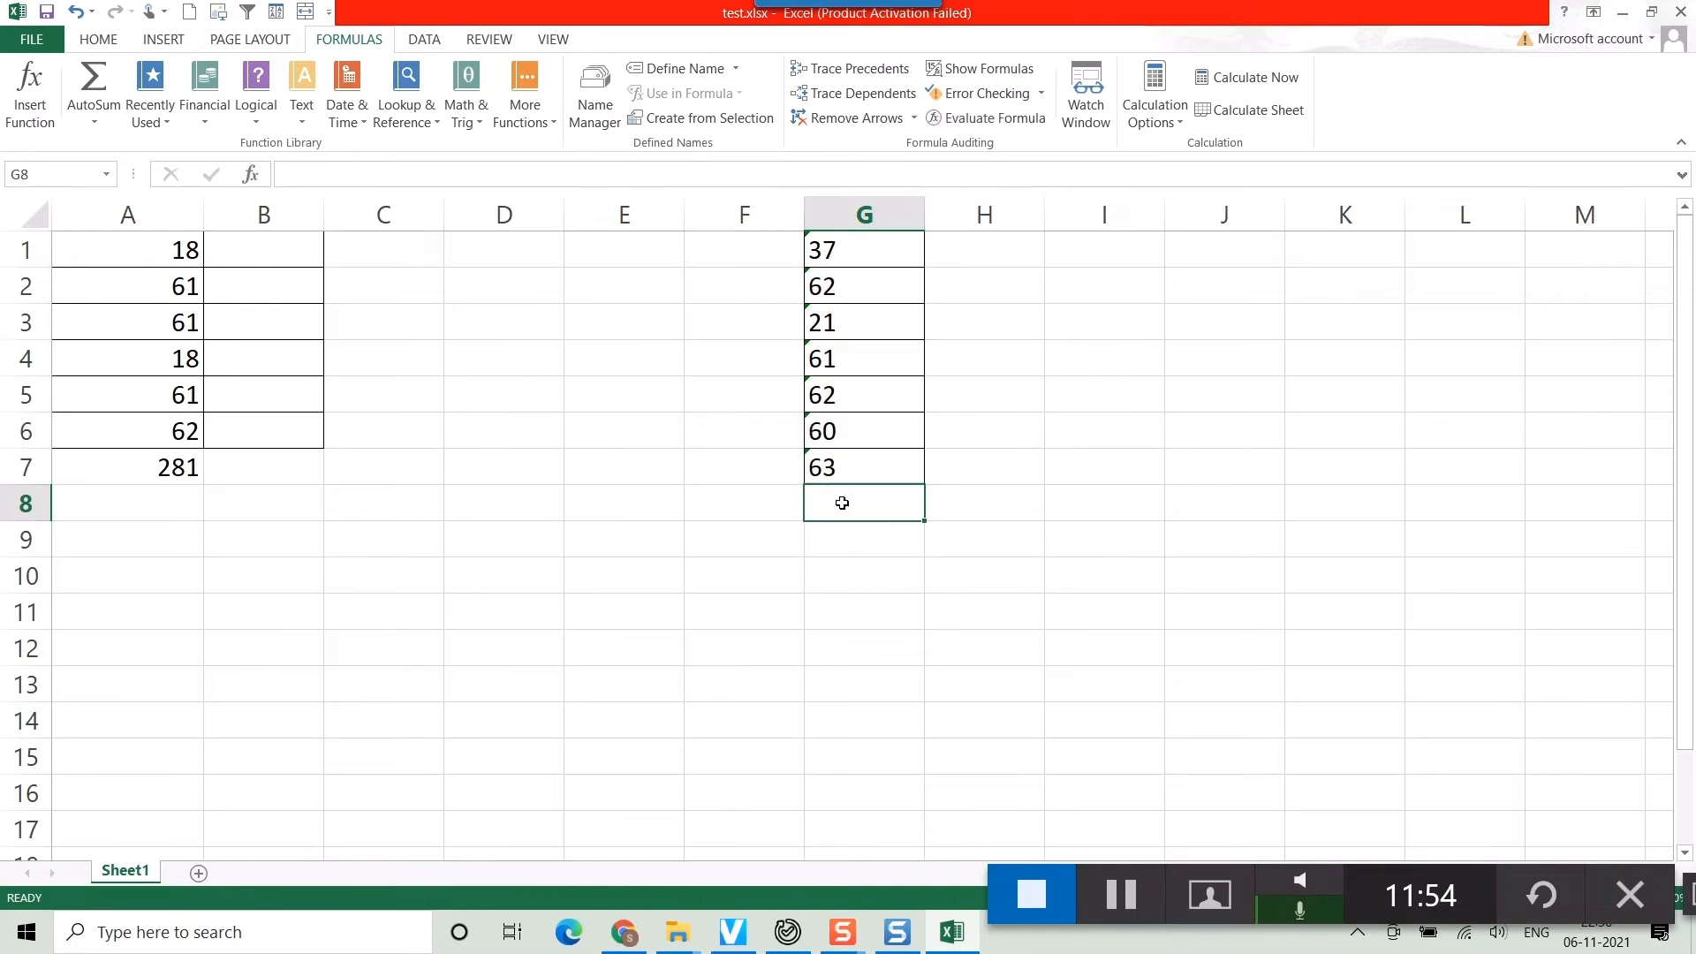
{"action": "type", "text": "=sum"}
{"action": "double_click", "coordinate": [869, 536]}
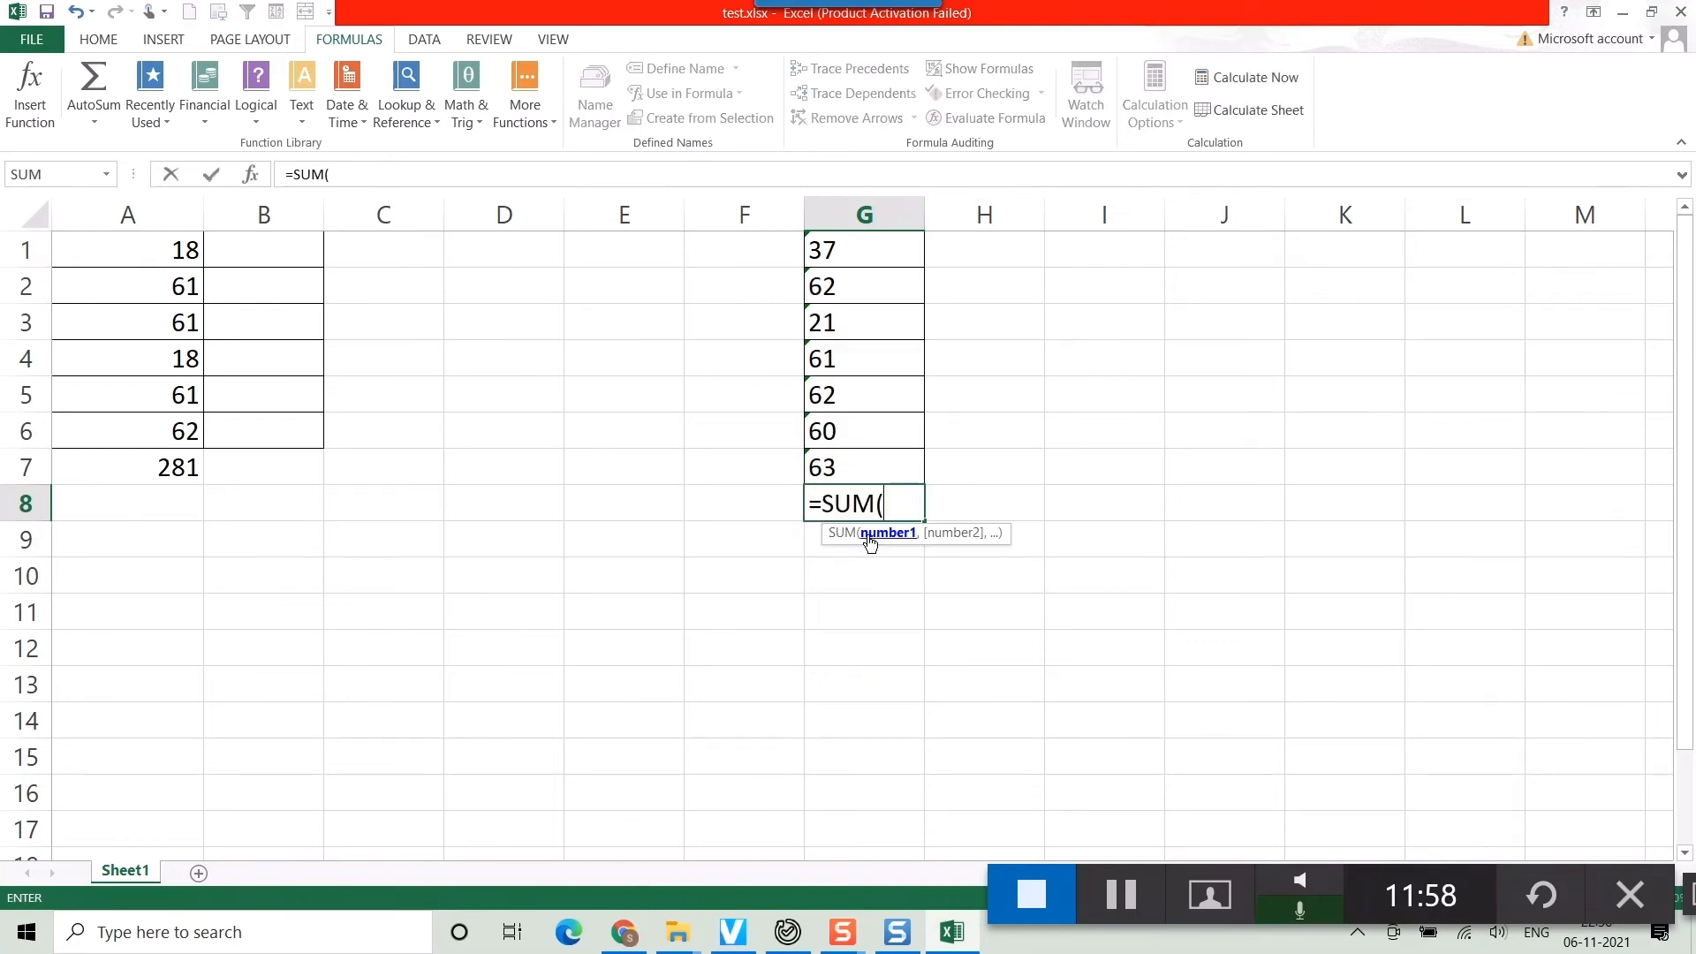
{"action": "left_click_drag", "start_coordinate": [860, 254], "coordinate": [862, 463]}
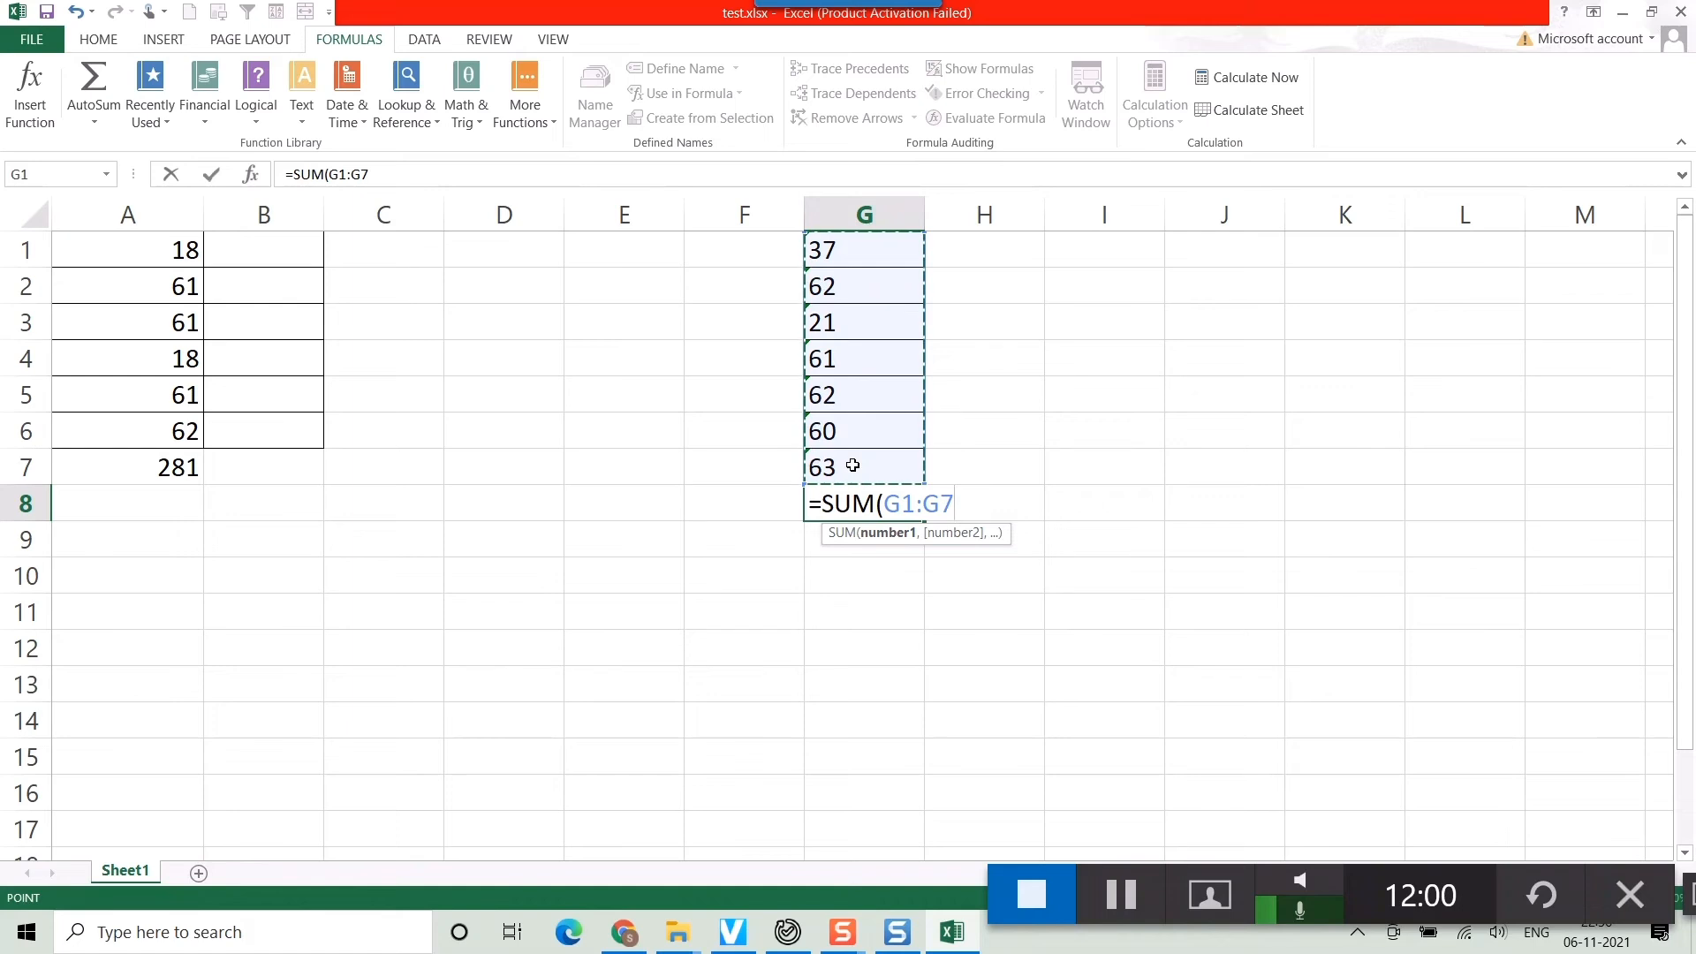
{"action": "key", "text": "Return"}
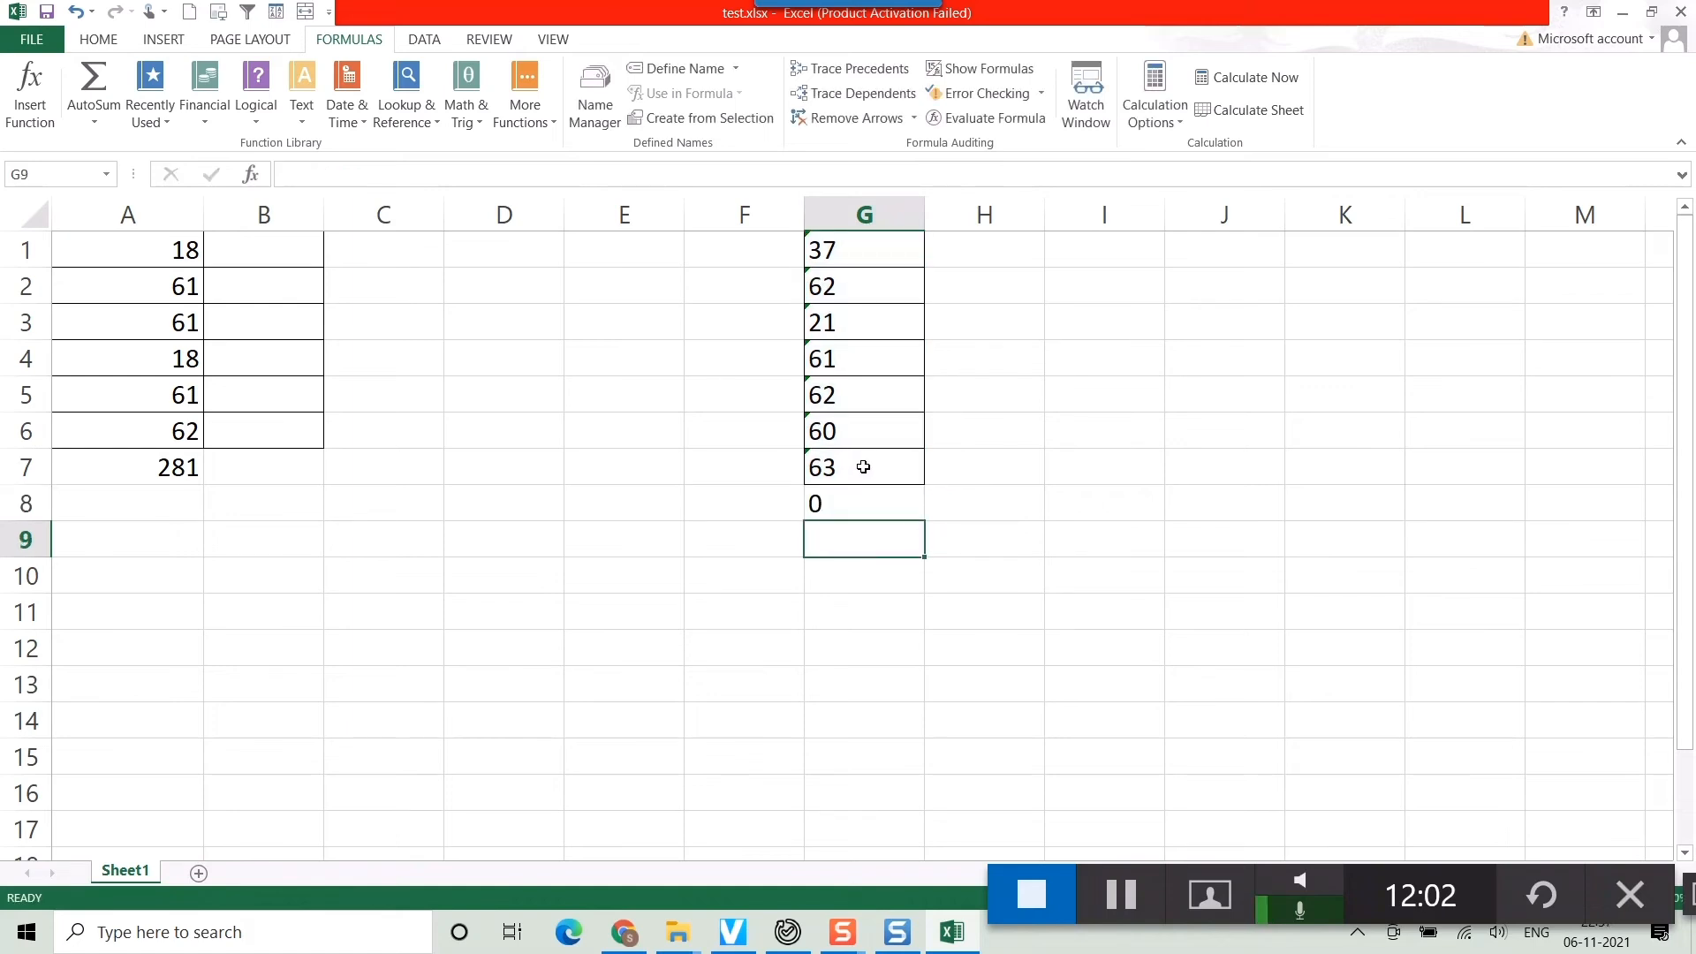
- Run Error Checking on the worksheet and convert the text-stored values in G1 and G2 to numbers
{"action": "left_click", "coordinate": [845, 499]}
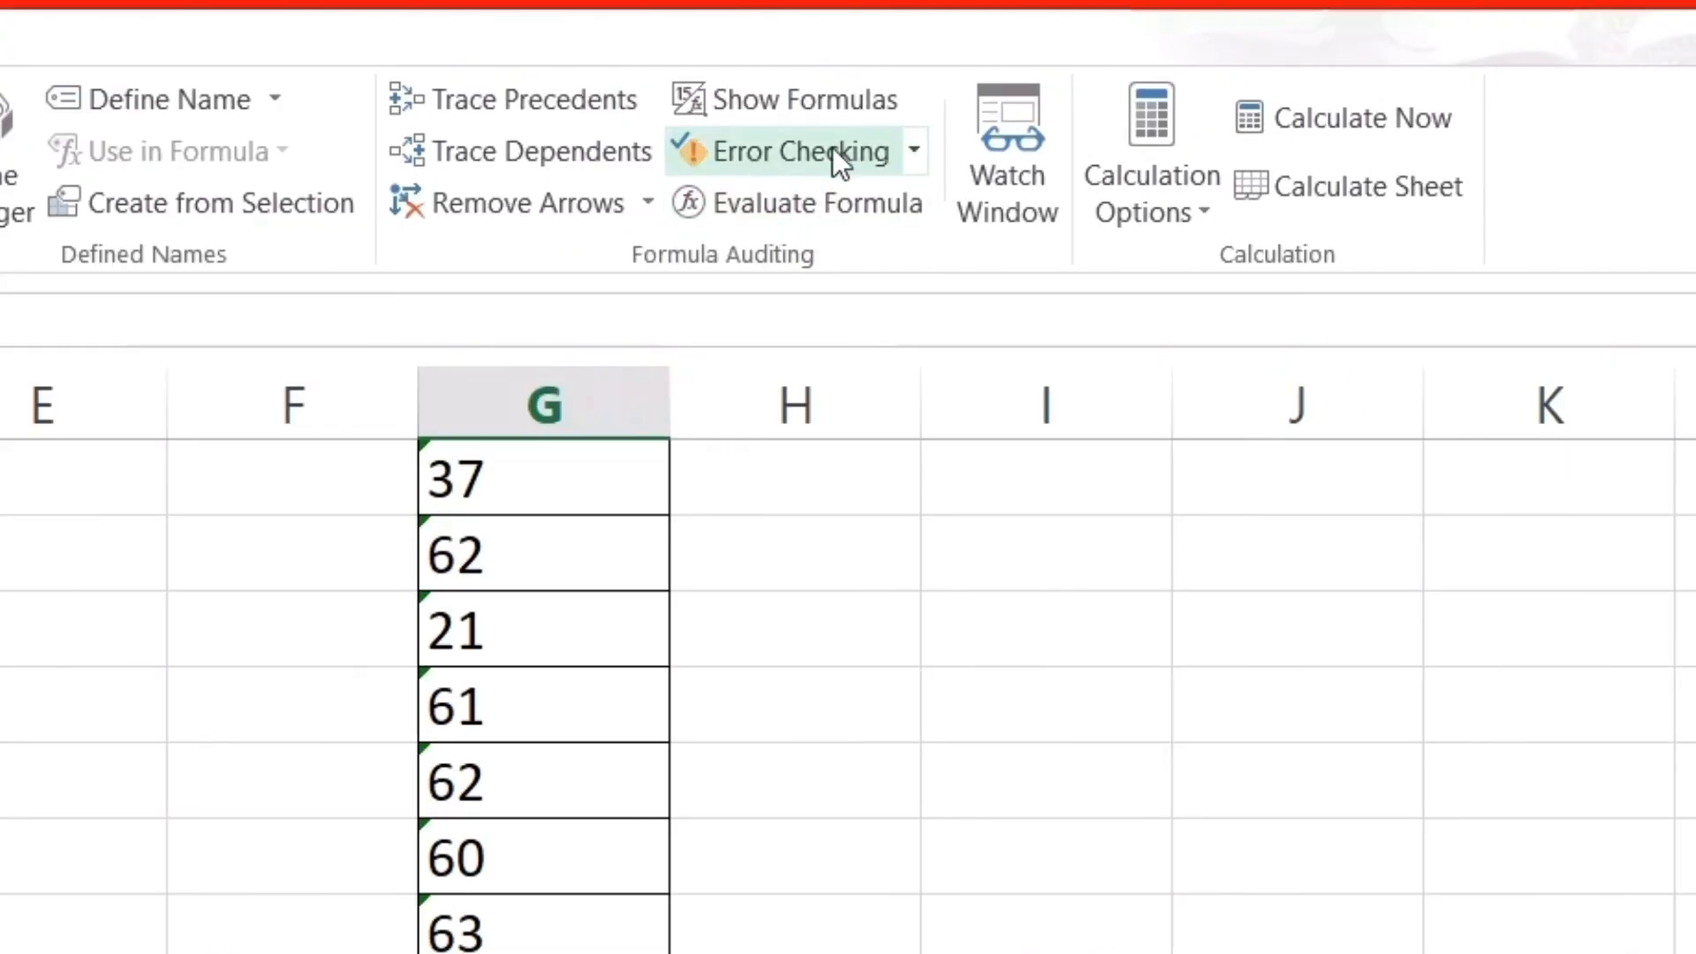
{"action": "left_click", "coordinate": [914, 151]}
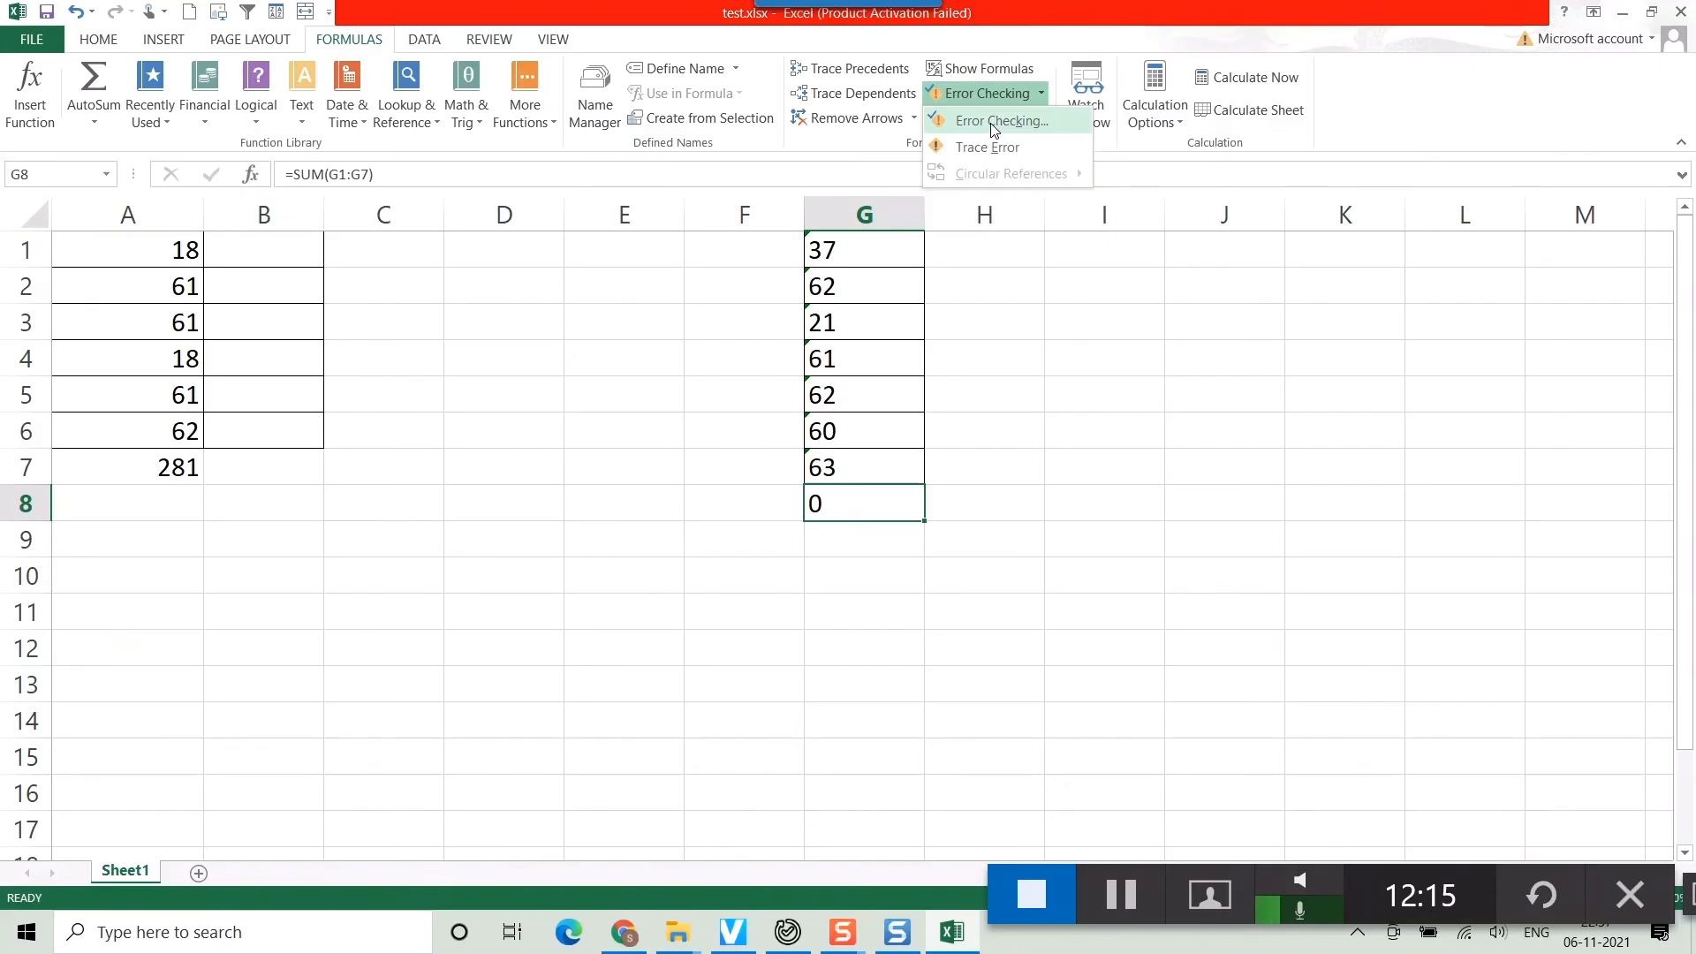
{"action": "left_click", "coordinate": [994, 124]}
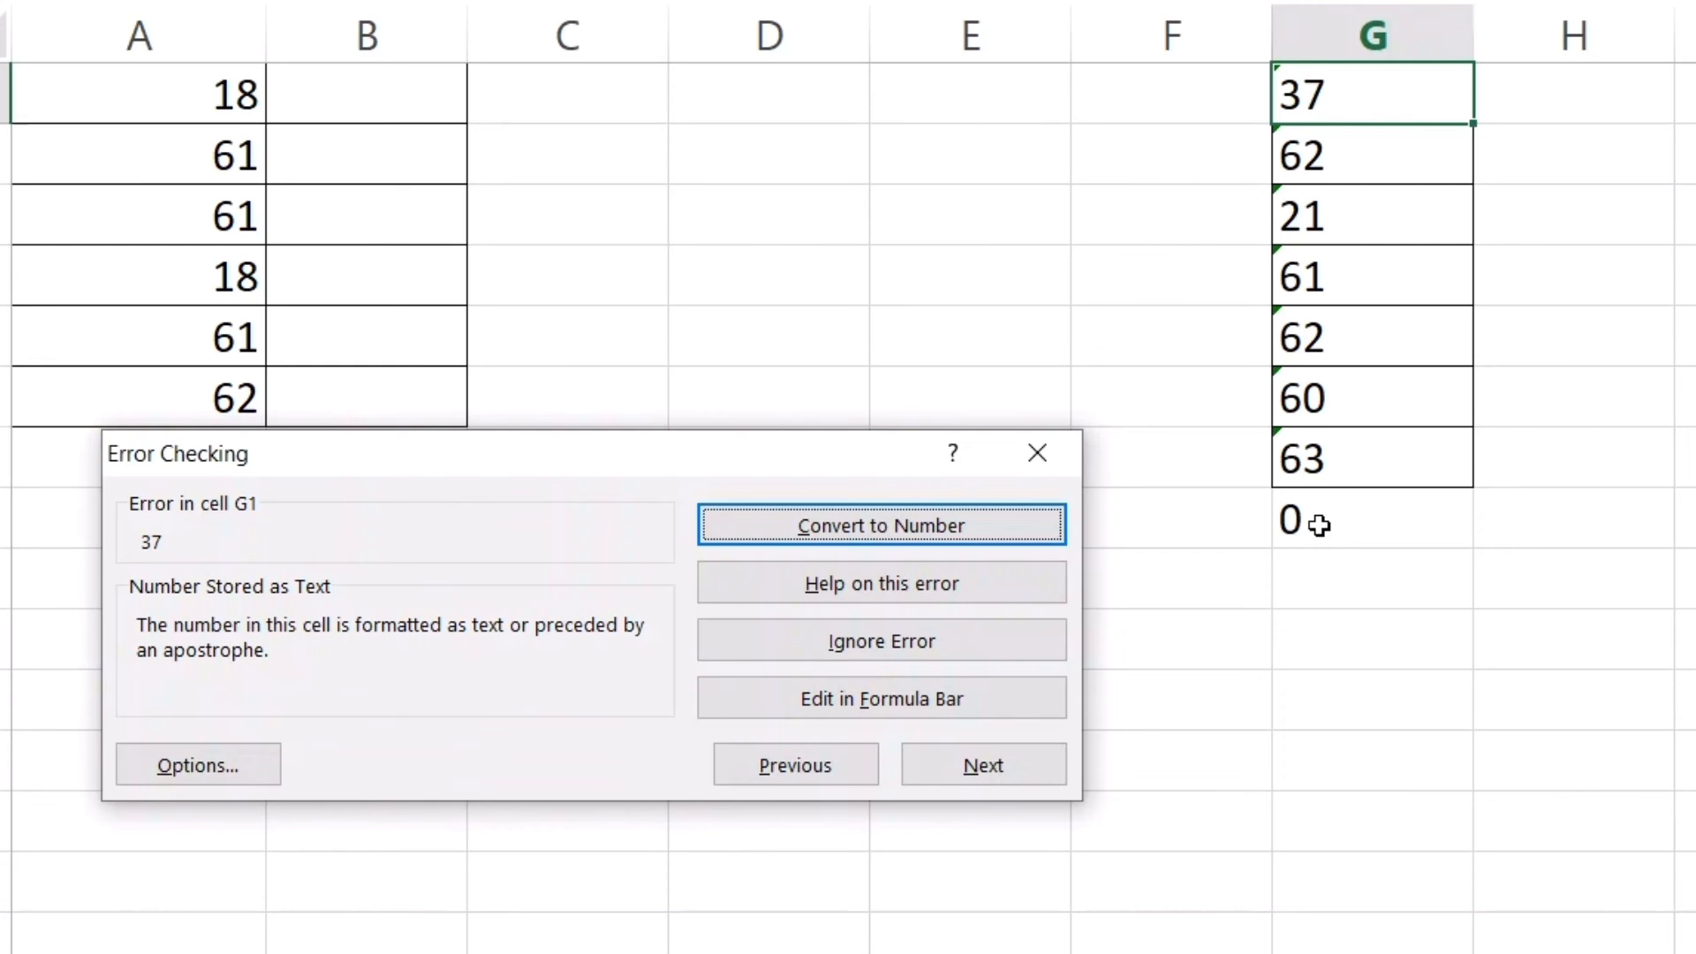
{"action": "left_click", "coordinate": [855, 533]}
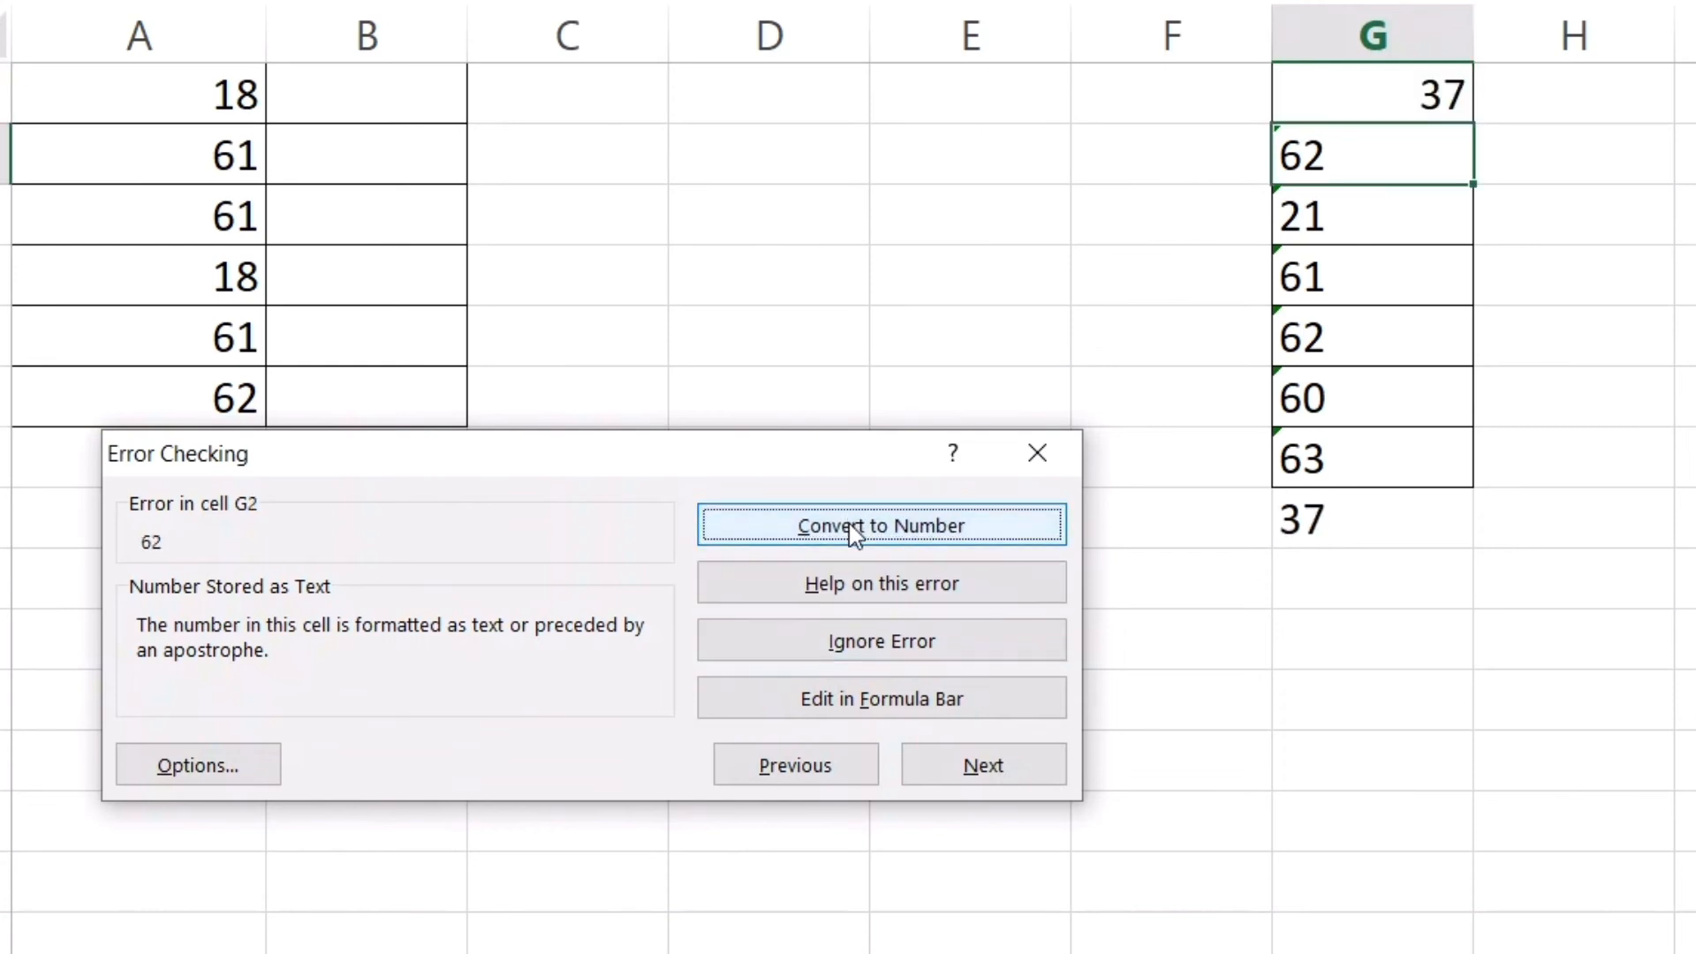
{"action": "left_click", "coordinate": [855, 532]}
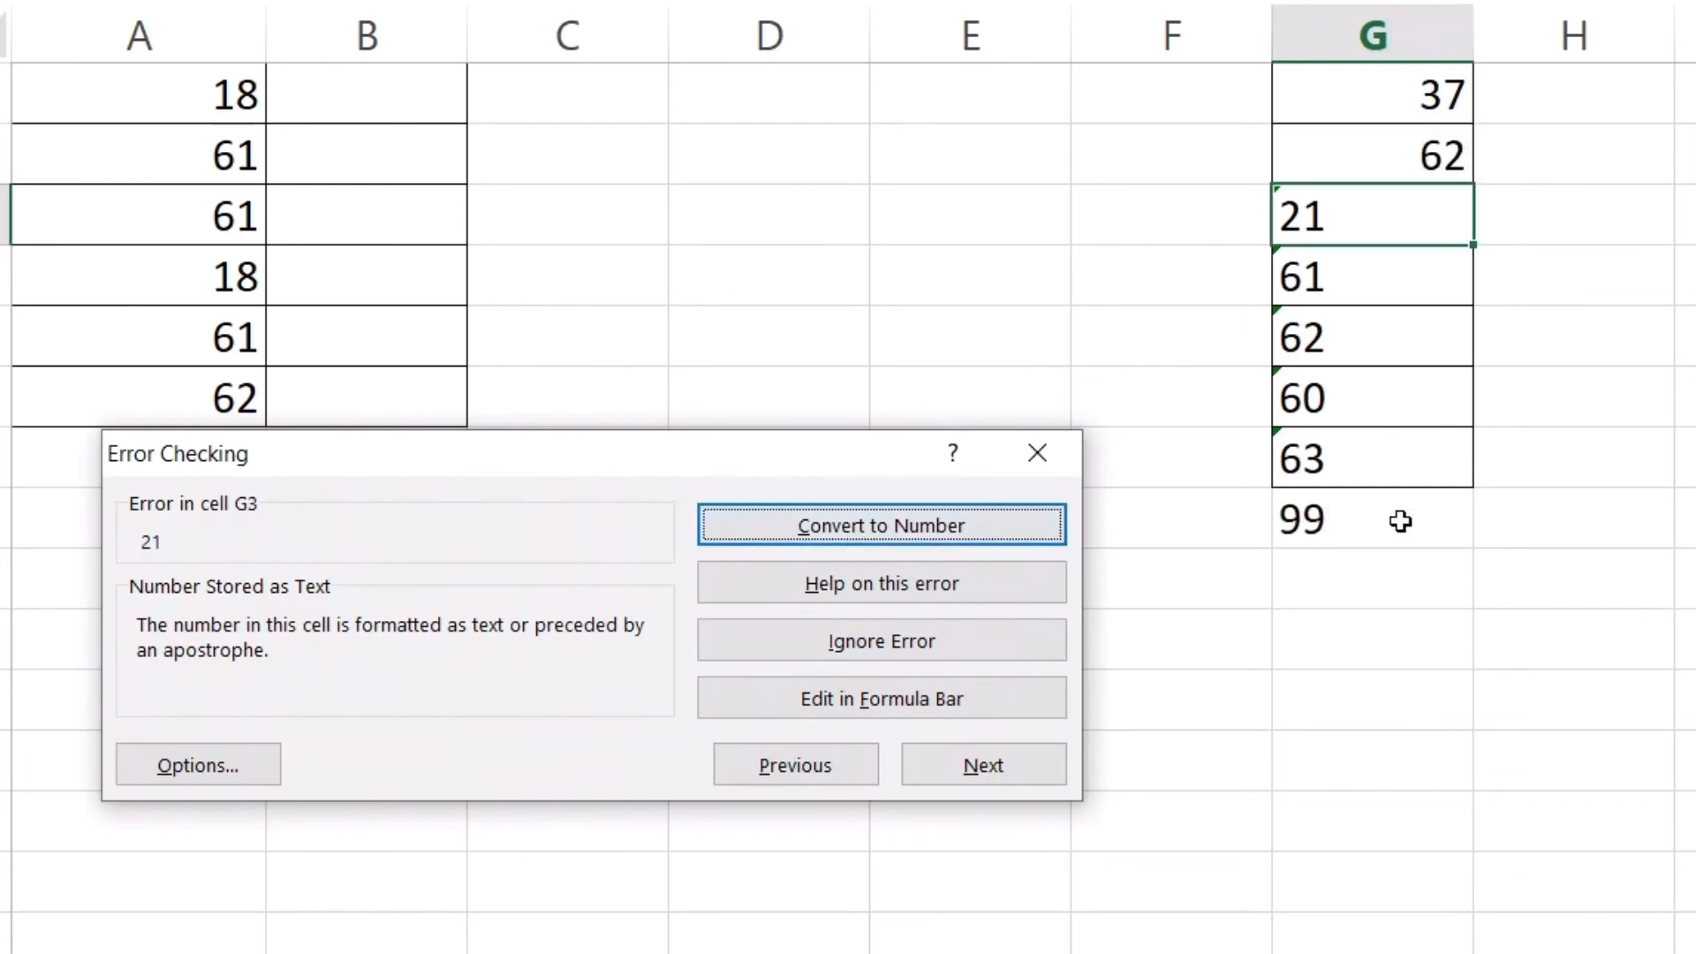
- Resume Error Checking, convert the text-stored values in G3:G7 to numbers, and select the G8 total
{"action": "left_click", "coordinate": [1399, 521]}
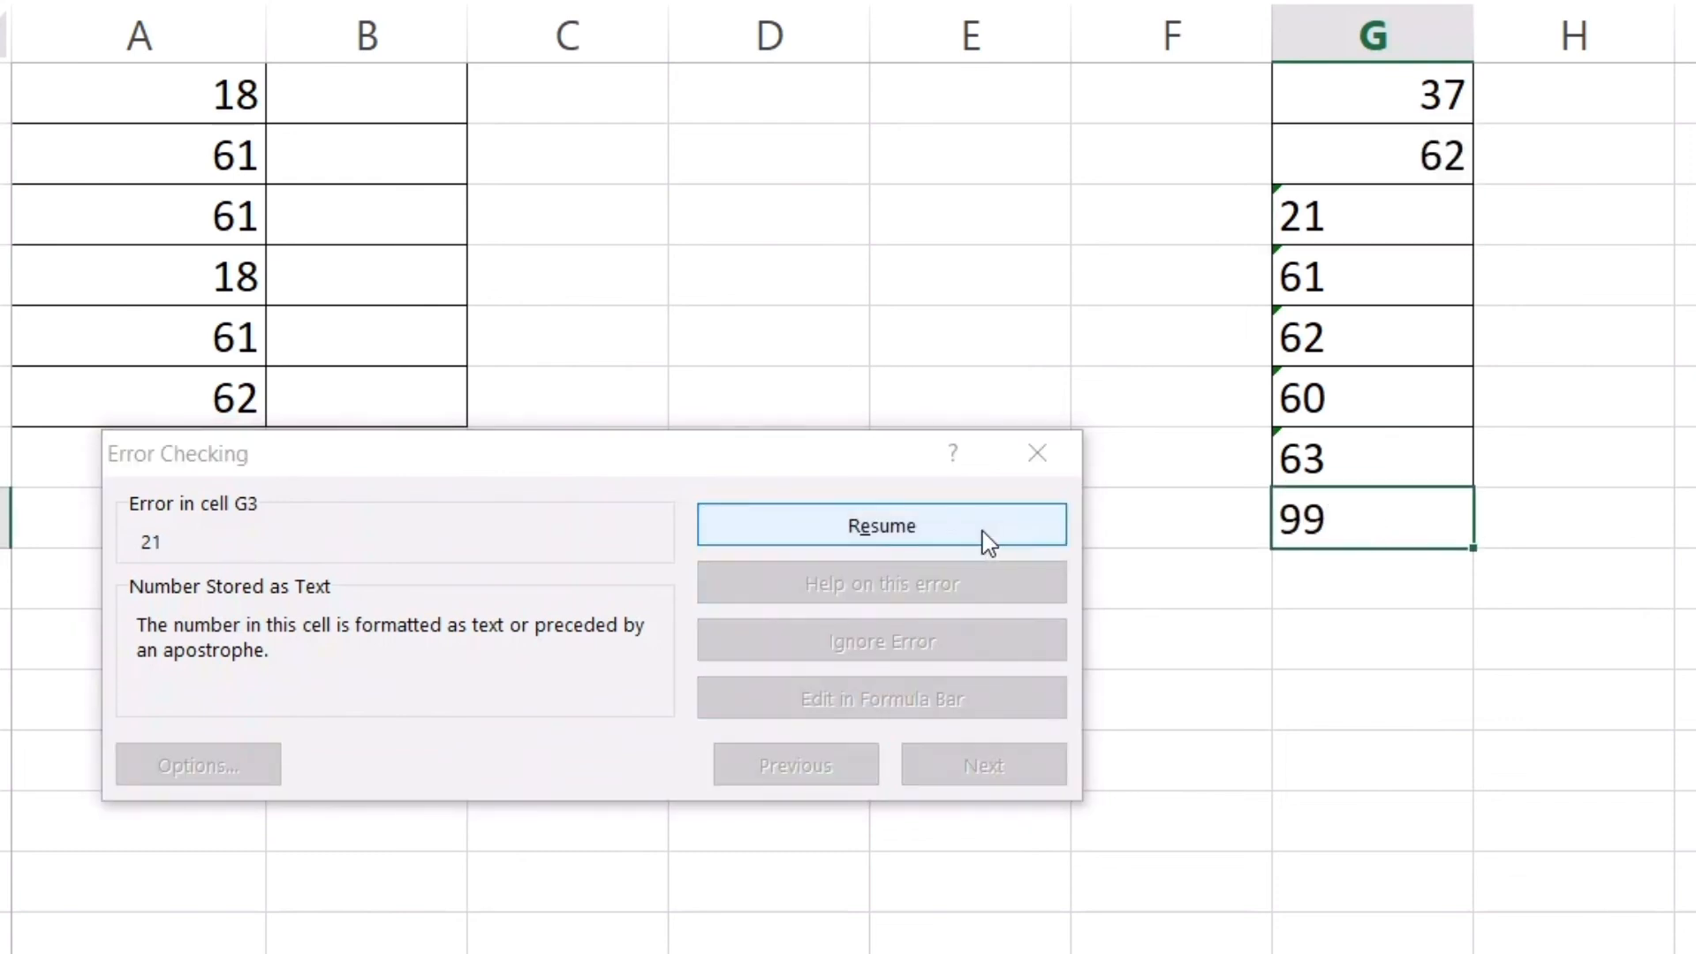
{"action": "left_click", "coordinate": [927, 530]}
{"action": "left_click", "coordinate": [932, 532]}
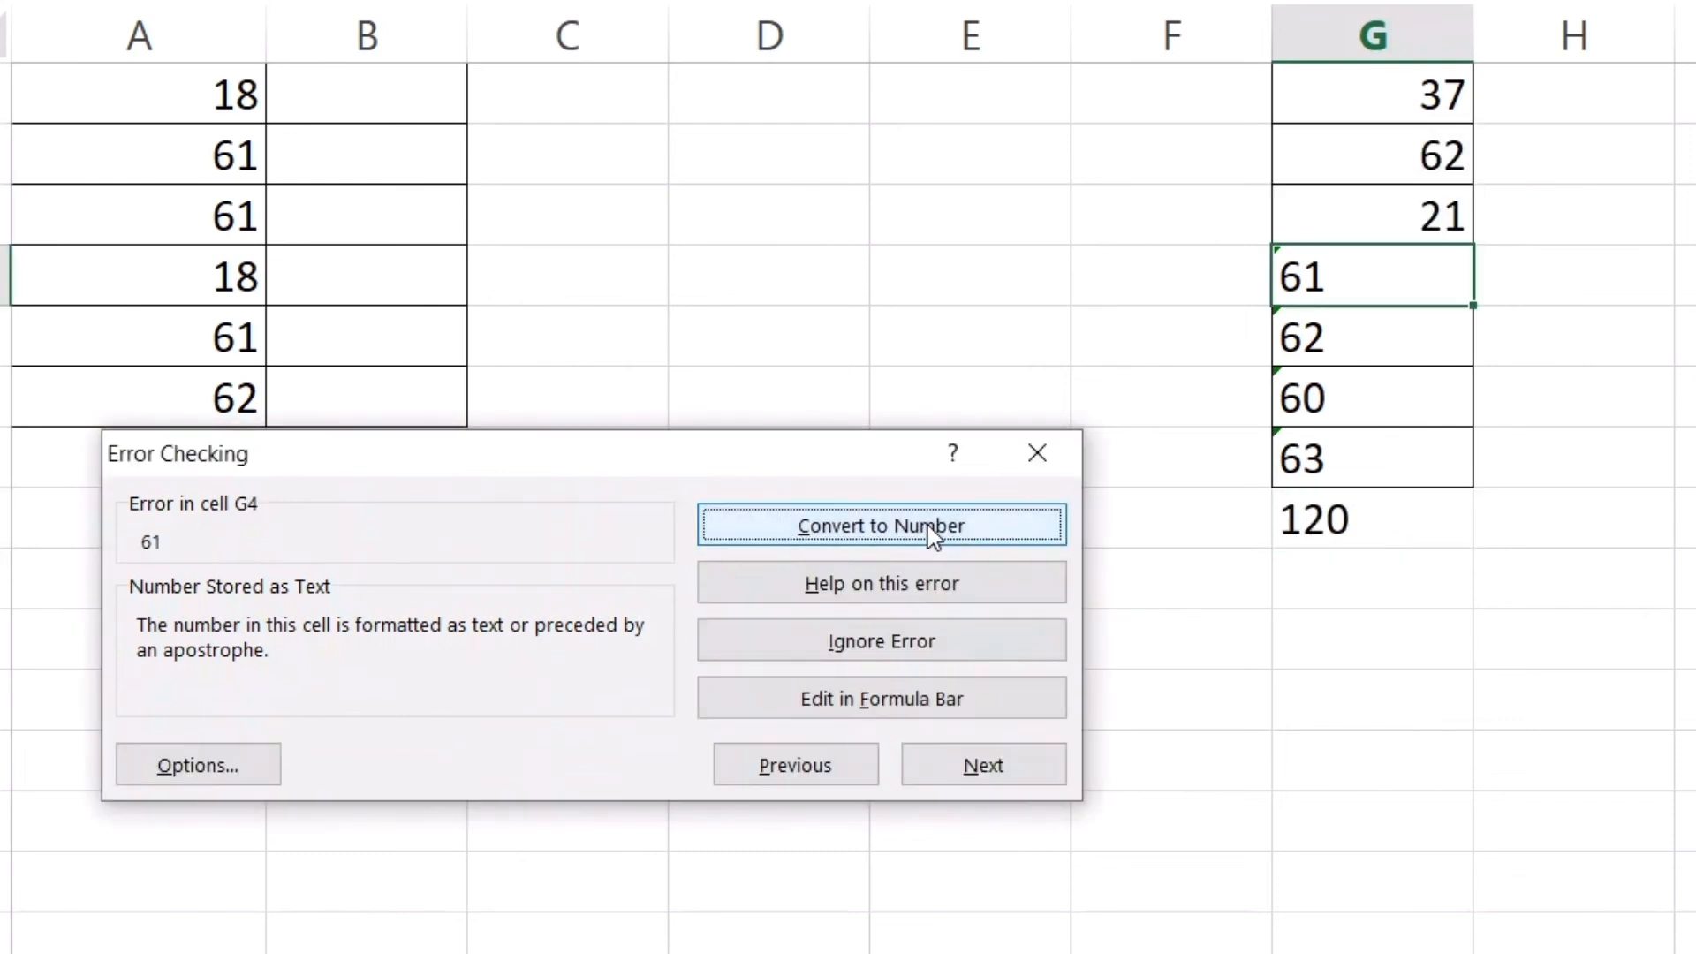
{"action": "left_click", "coordinate": [932, 532]}
{"action": "left_click", "coordinate": [931, 531]}
{"action": "left_click", "coordinate": [932, 532]}
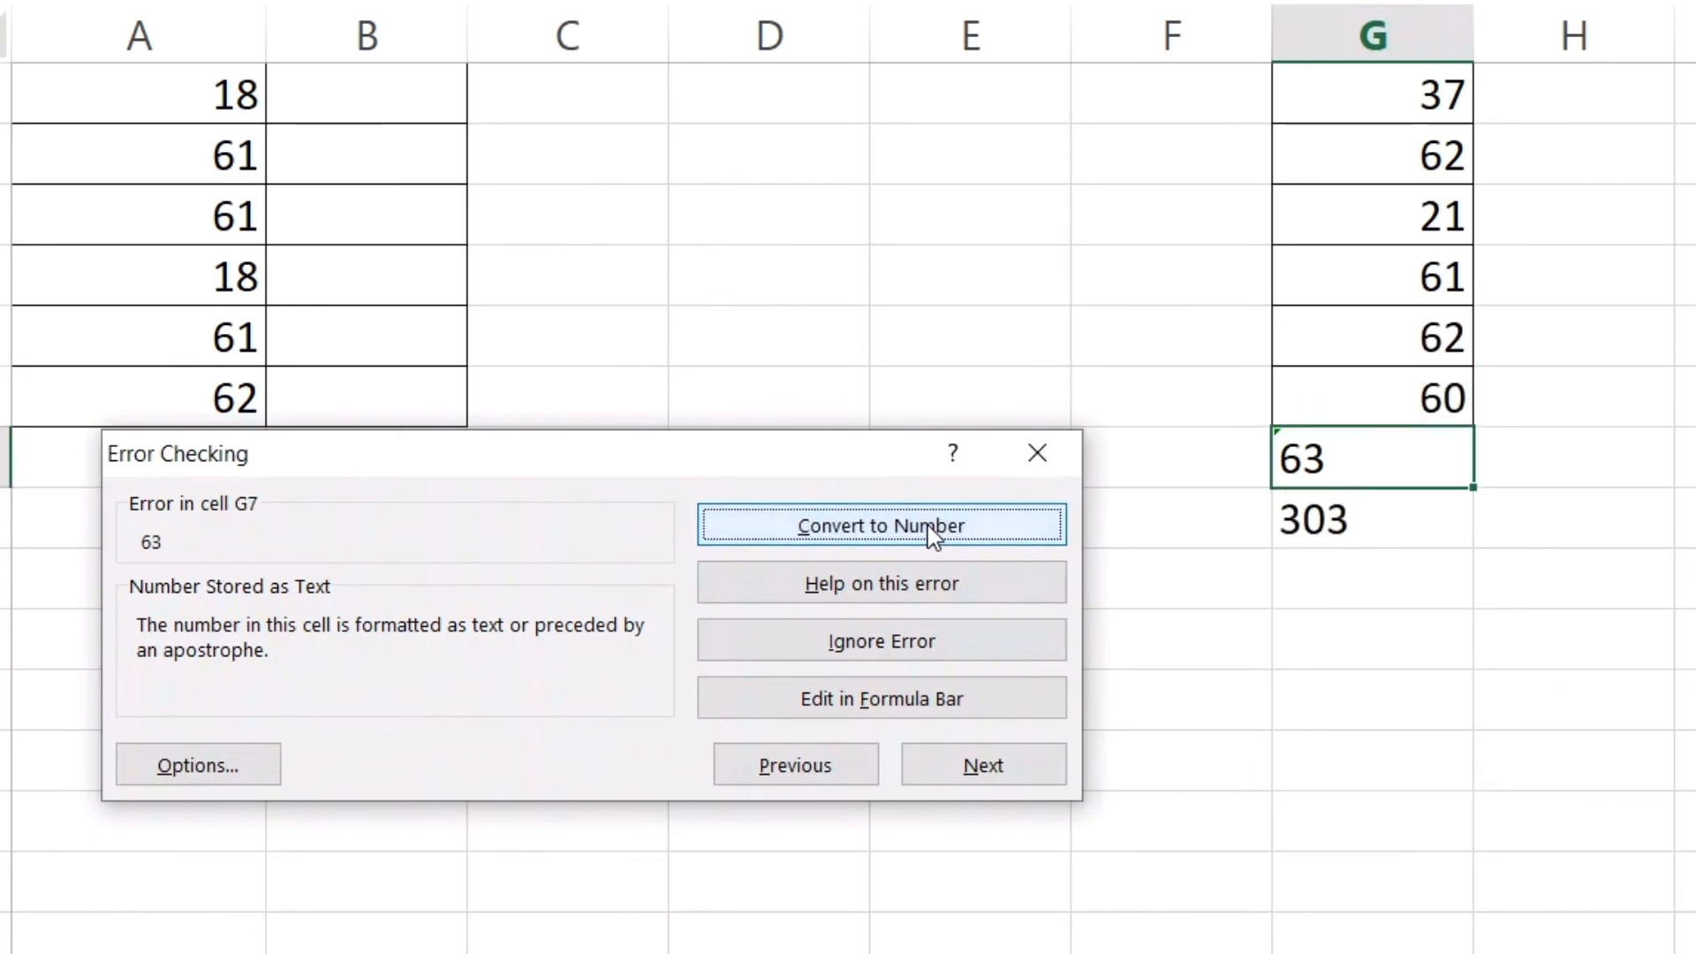
{"action": "left_click", "coordinate": [931, 532]}
{"action": "left_click", "coordinate": [1243, 552]}
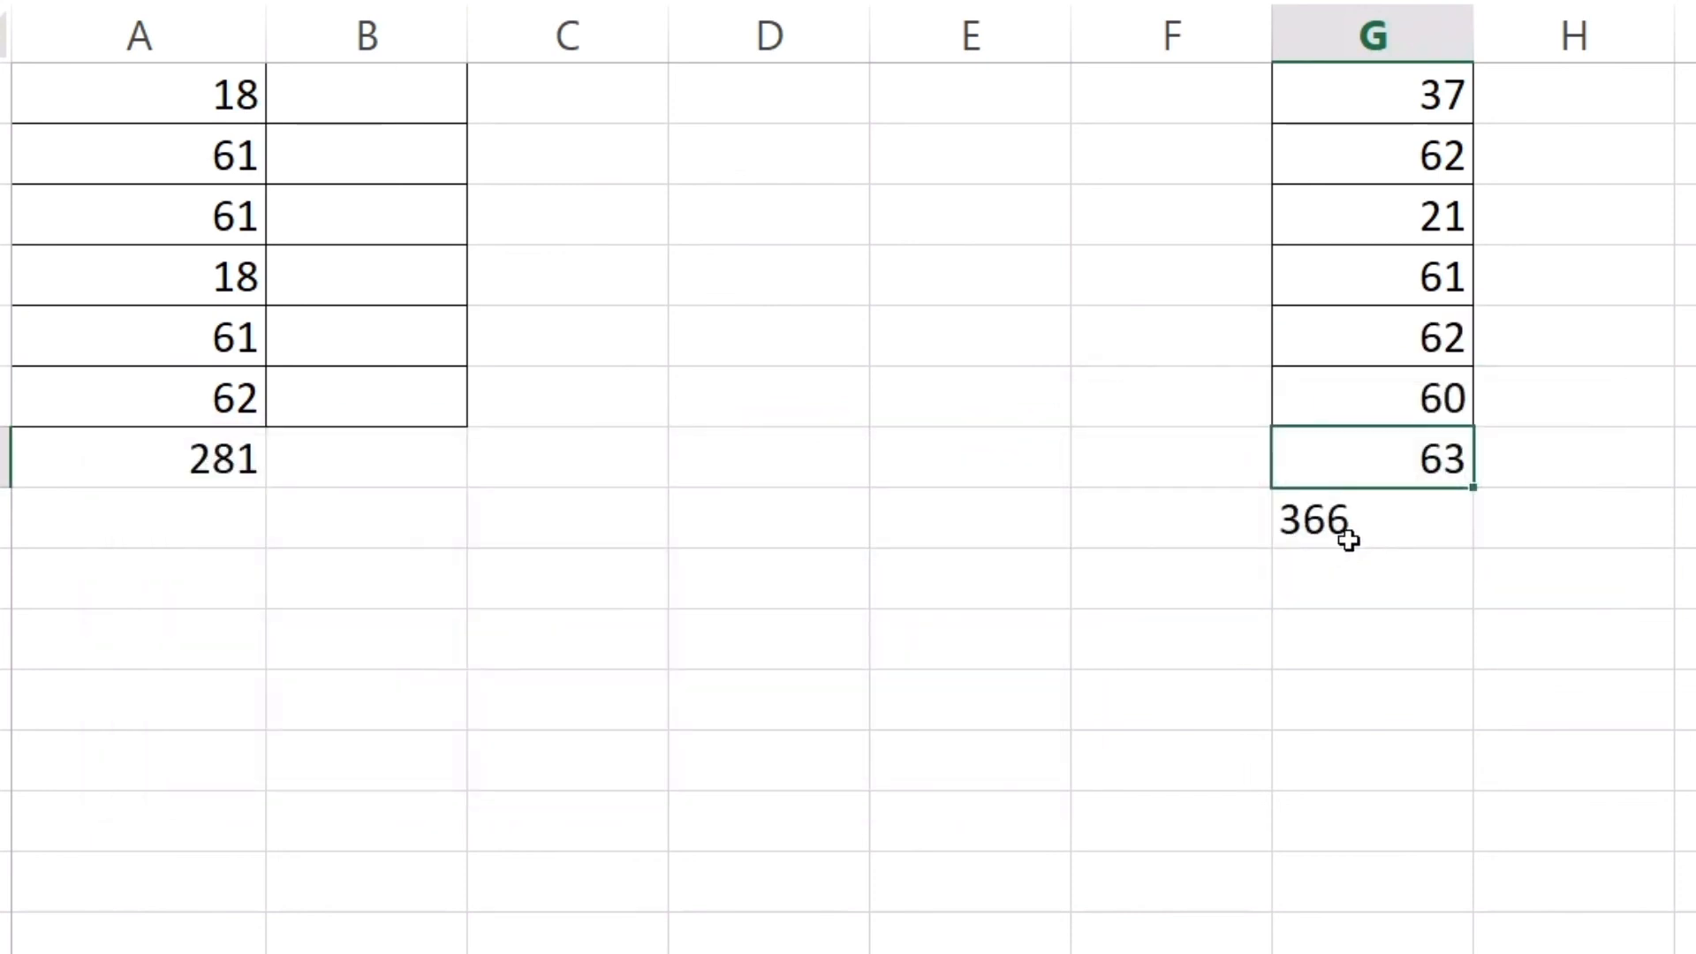
{"action": "left_click", "coordinate": [1385, 528]}
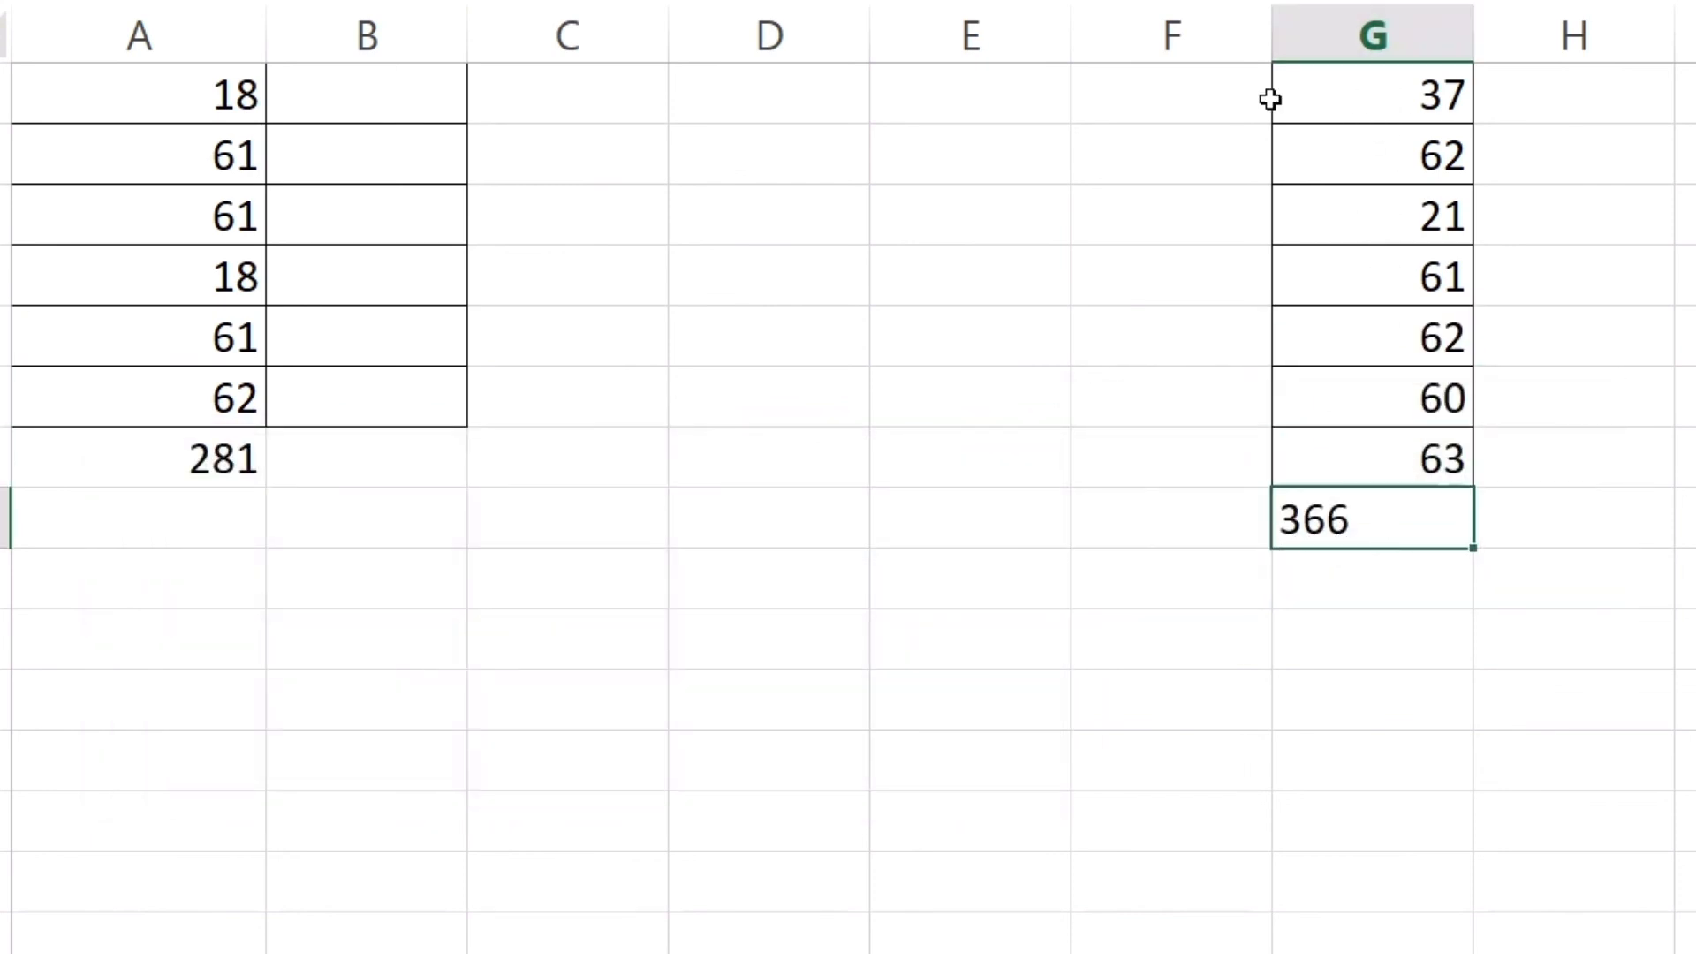